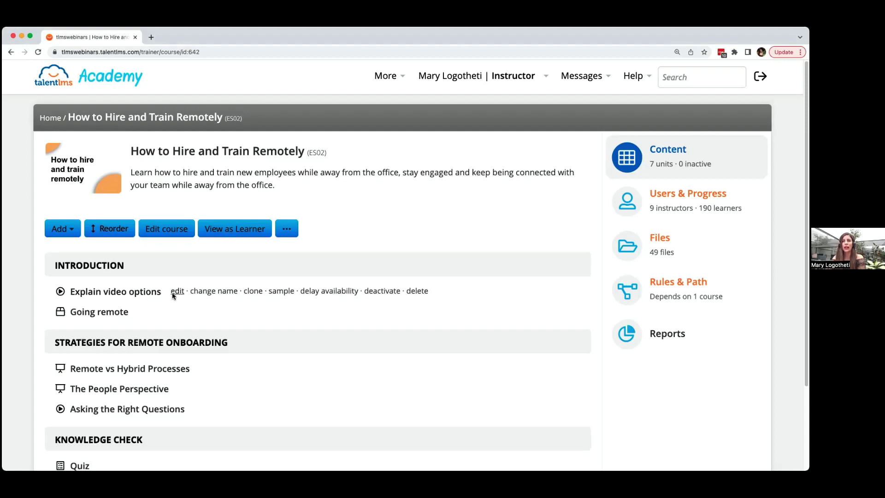
Open the "Explain video options" unit for editing, play its video and dismiss the webinar announcement.
click(178, 292)
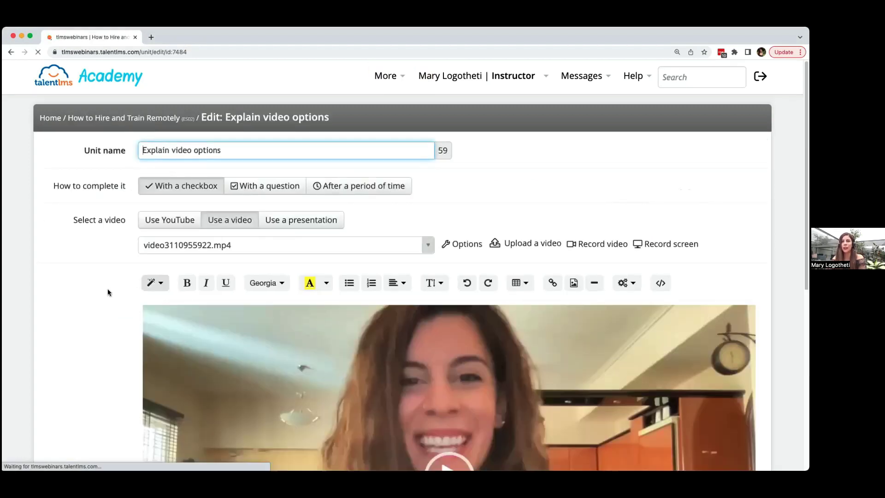
scroll(76, 280, down, 5)
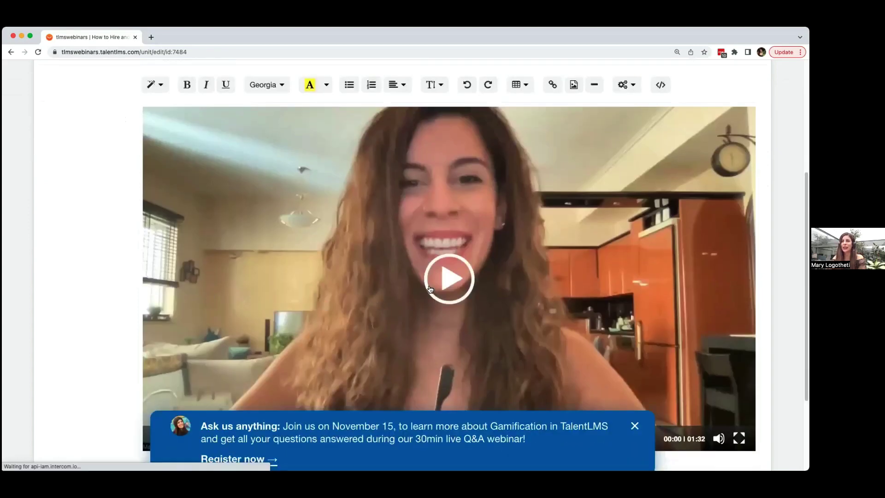
click(428, 282)
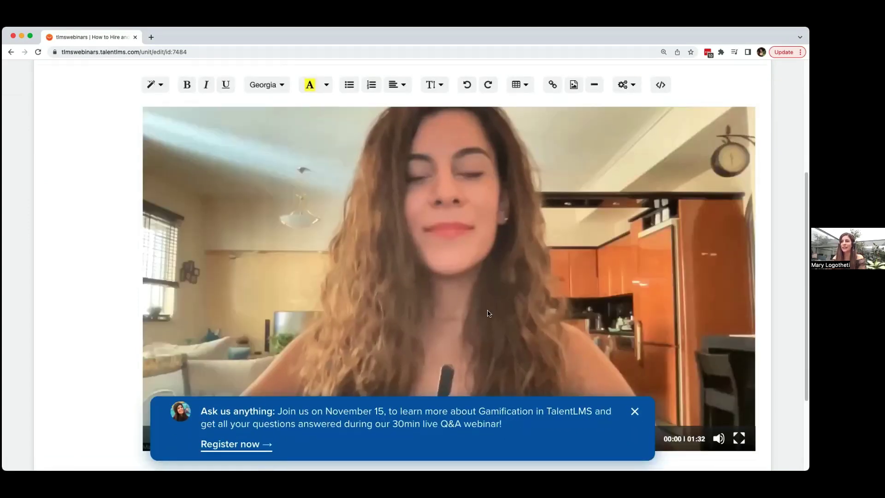
click(635, 411)
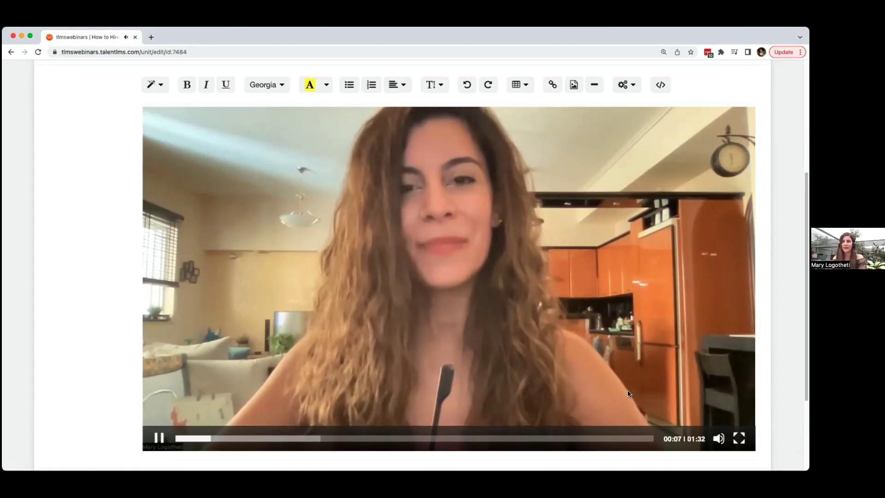
View the YouTube, uploaded video and presentation source options for the unit, ending on the uploaded video.
scroll(449, 276, up, 3)
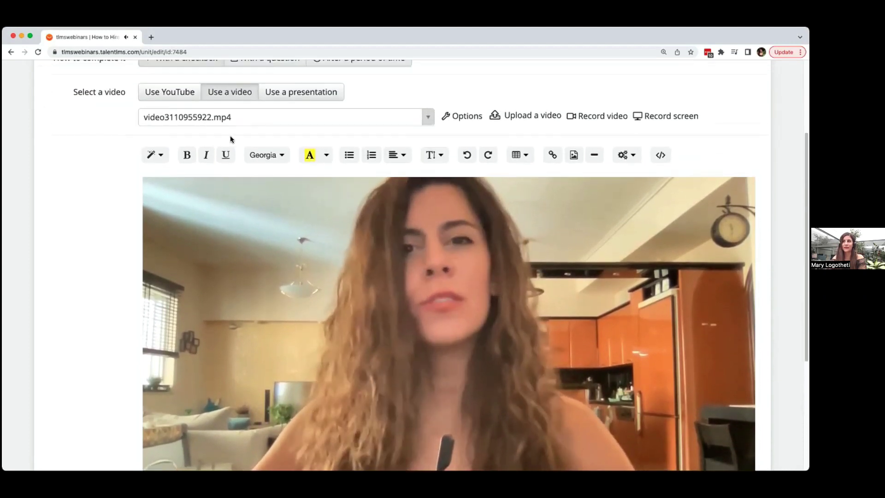
click(164, 94)
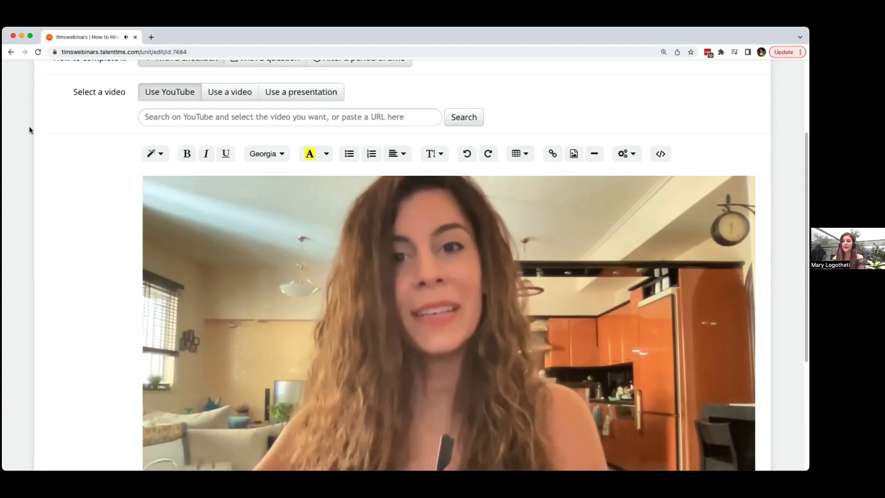
click(218, 96)
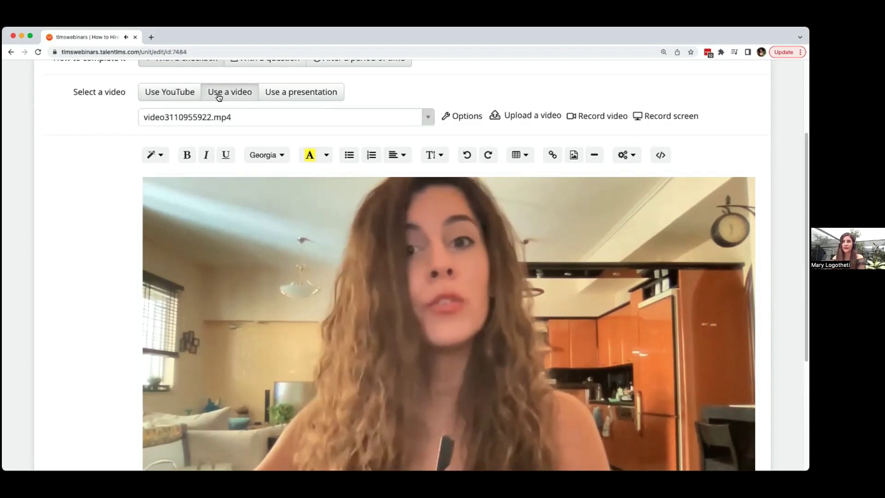
click(281, 93)
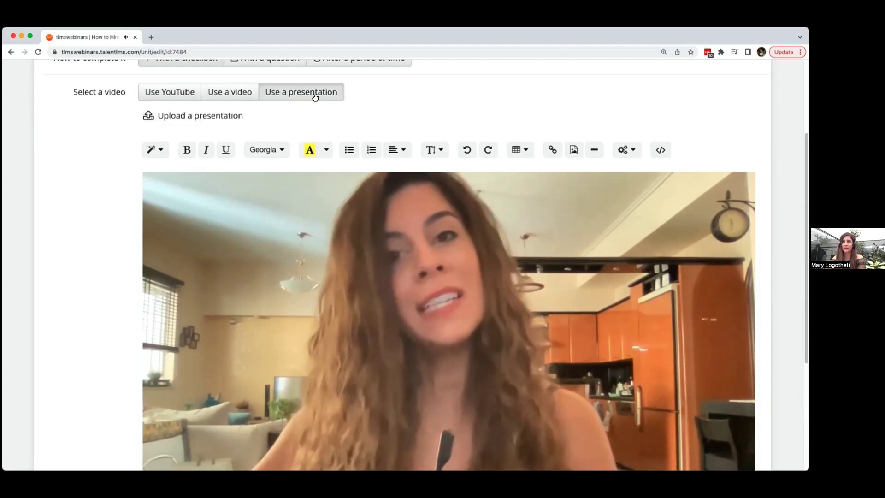
click(231, 92)
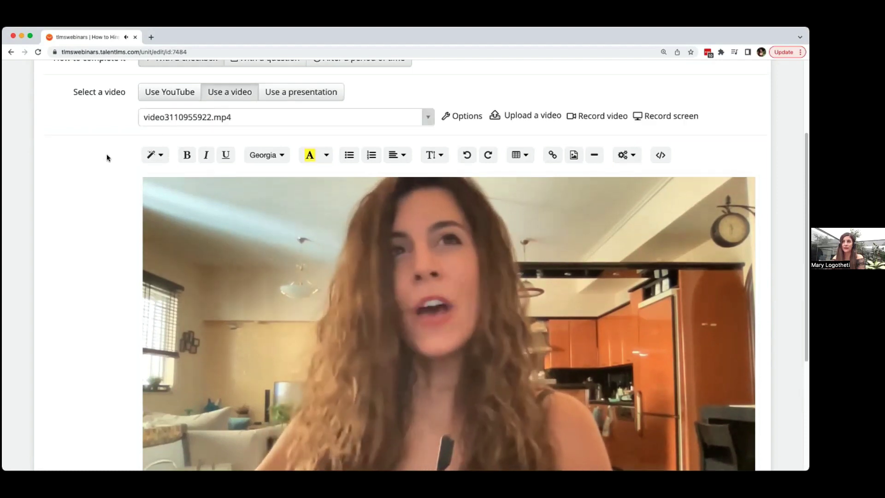
Switch the unit's completion method to "After a period of time".
scroll(74, 185, up, 3)
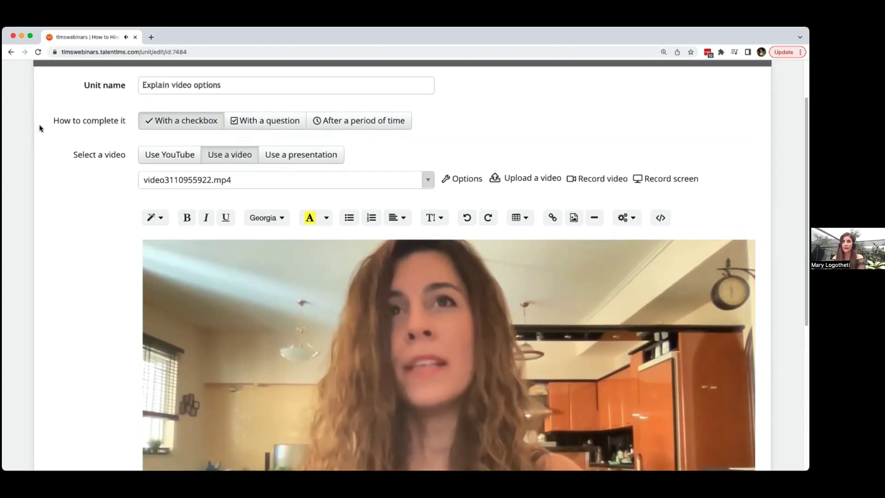
drag(53, 121, 132, 122)
click(333, 122)
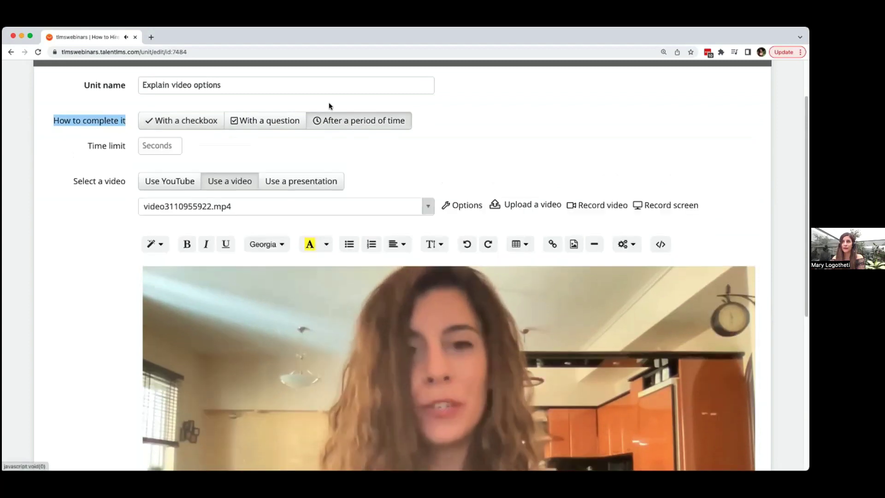
scroll(117, 220, down, 3)
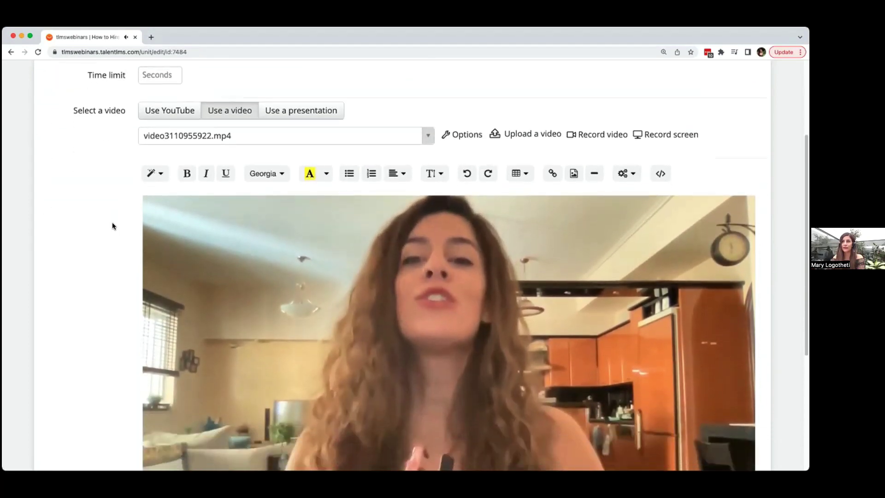
Show the video's options and briefly enable, then disable, timer synchronization and auto-pause when changing tab.
scroll(111, 225, down, 2)
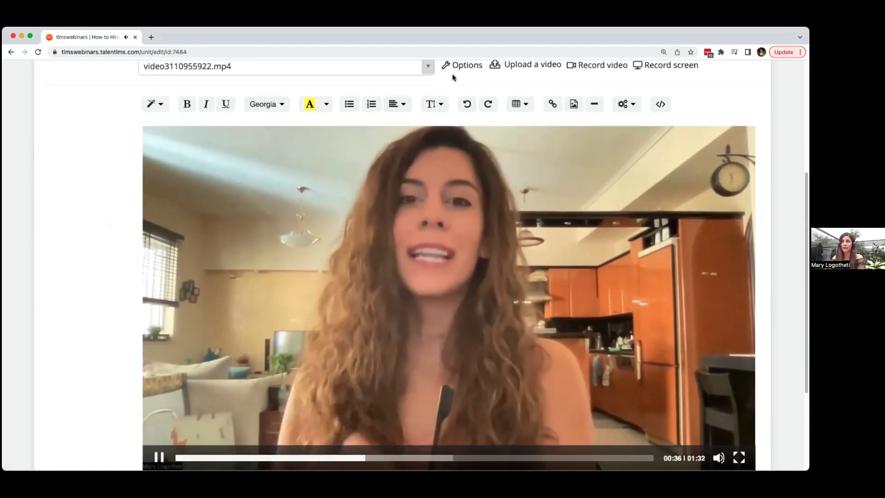
click(465, 69)
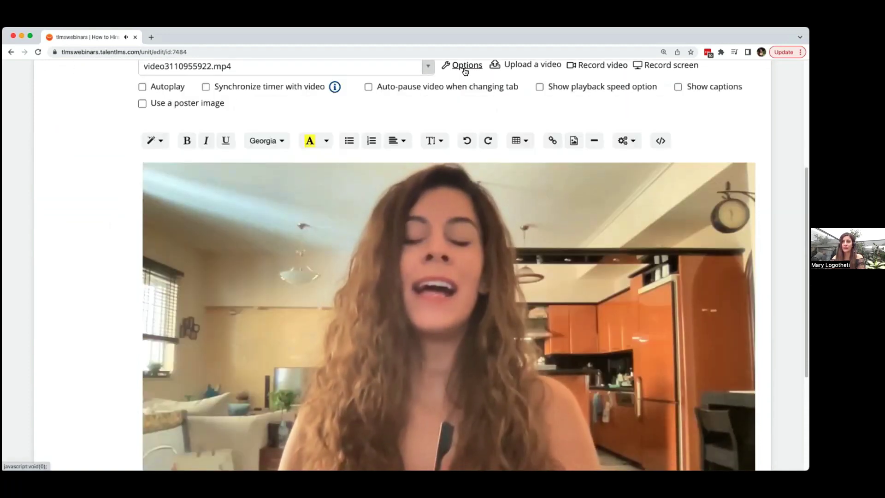
click(246, 91)
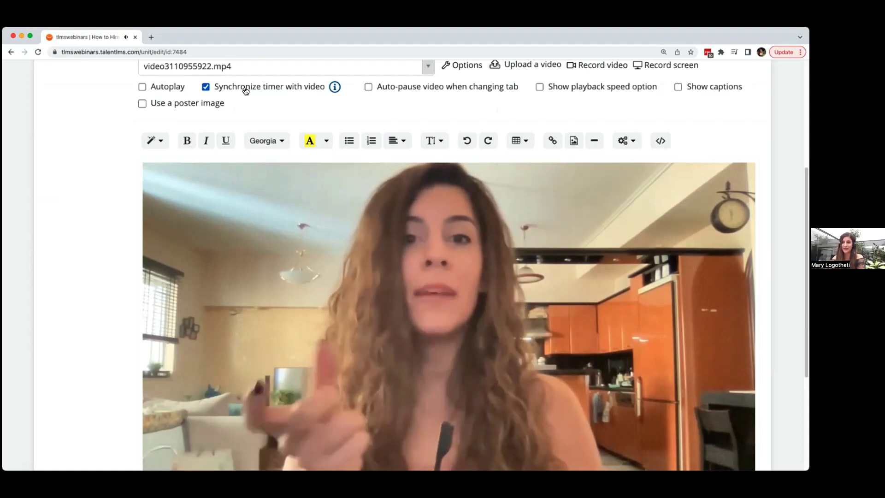
click(246, 91)
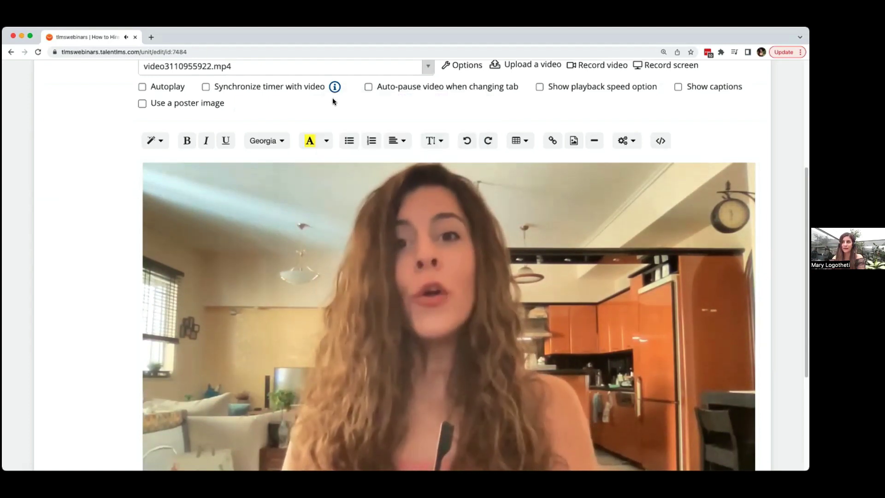
click(385, 91)
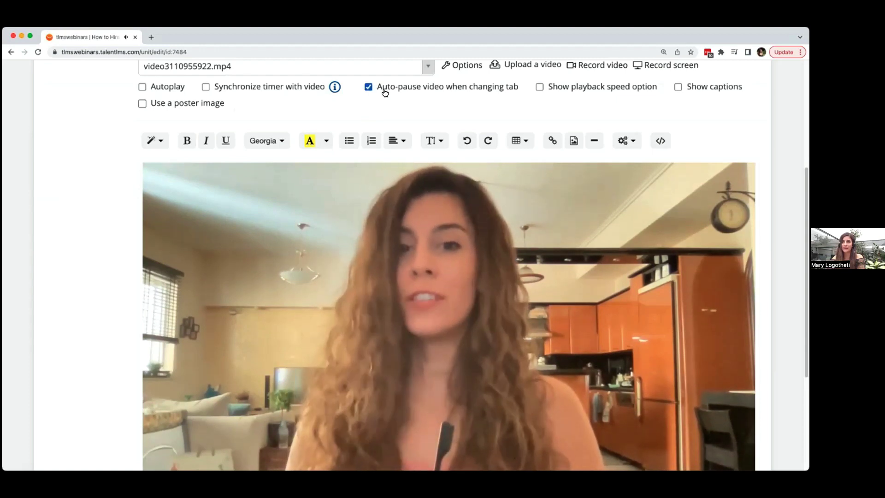
click(384, 92)
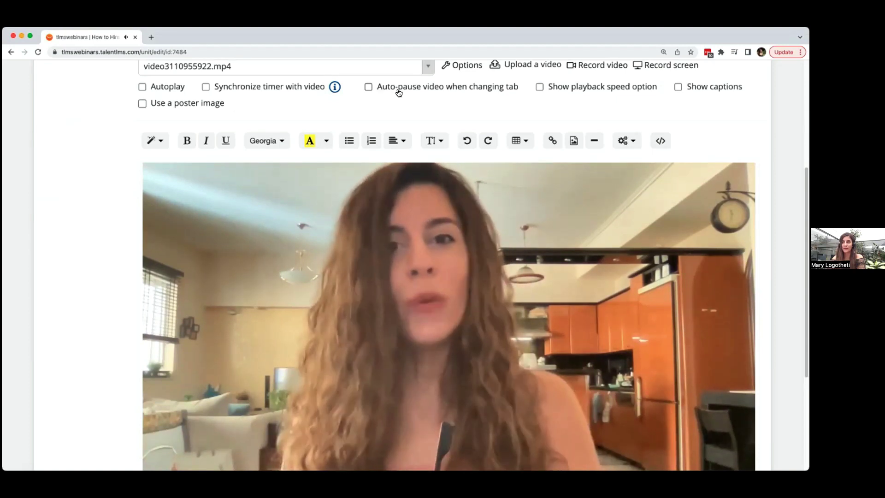
Turn the video's "Show captions" and "Use a poster image" options on and back off.
click(678, 87)
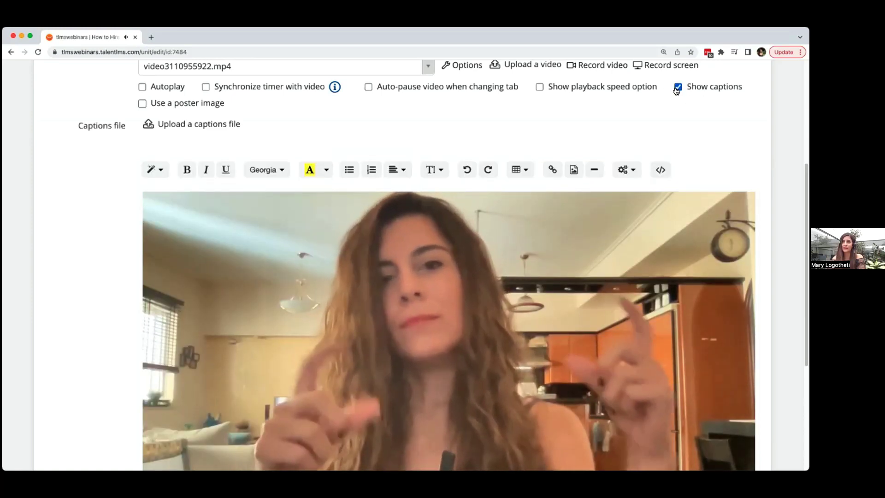
click(678, 87)
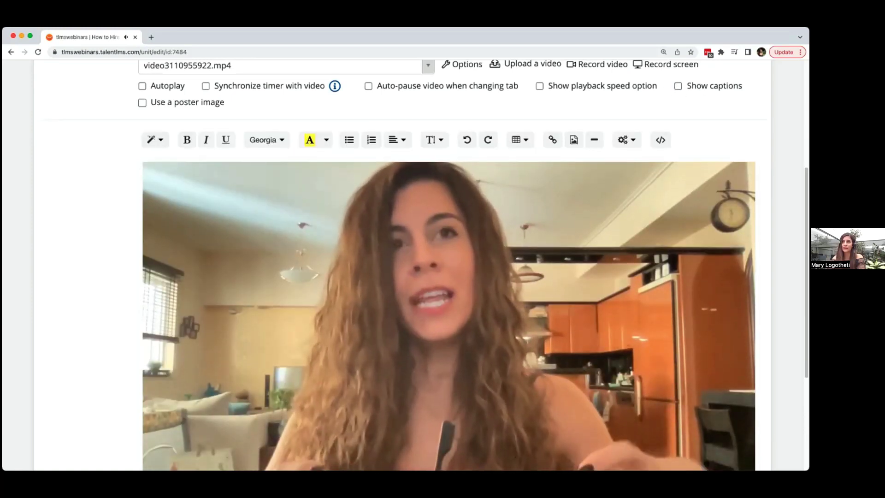
scroll(447, 276, down, 1)
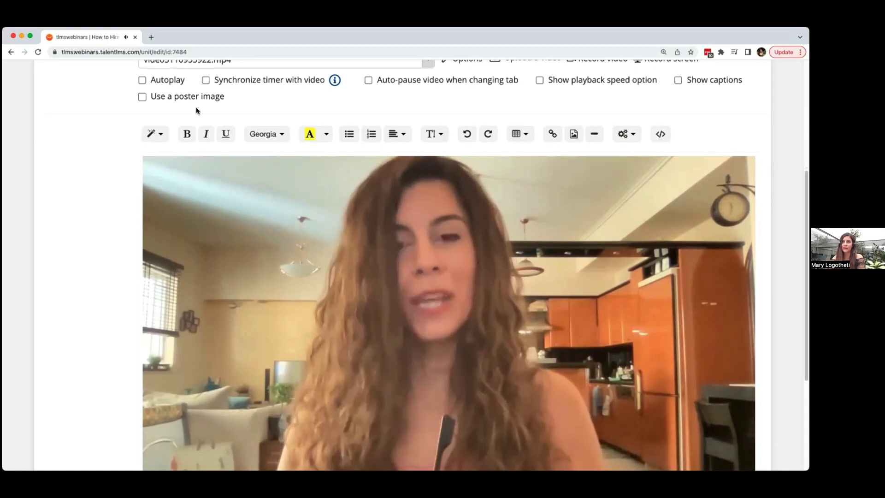
click(186, 99)
click(185, 98)
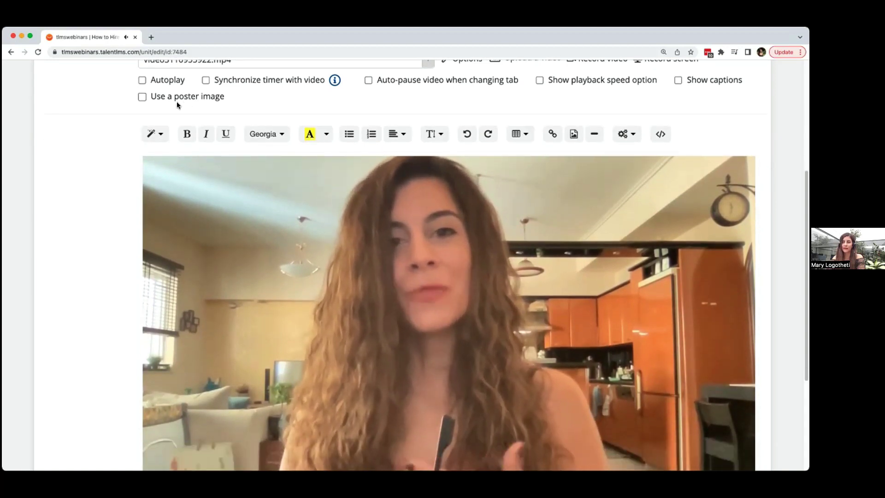
Return to the "How to Hire and Train Remotely" course and view the unit types that can be added.
scroll(76, 167, down, 2)
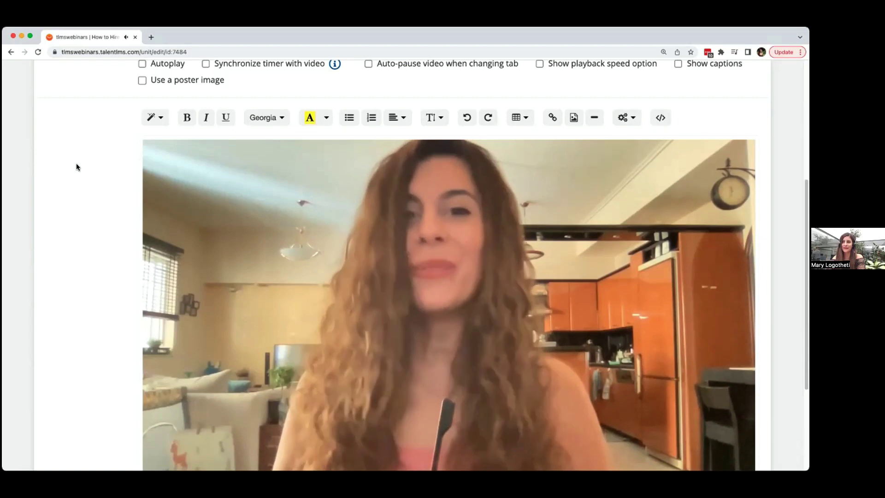
scroll(76, 167, up, 5)
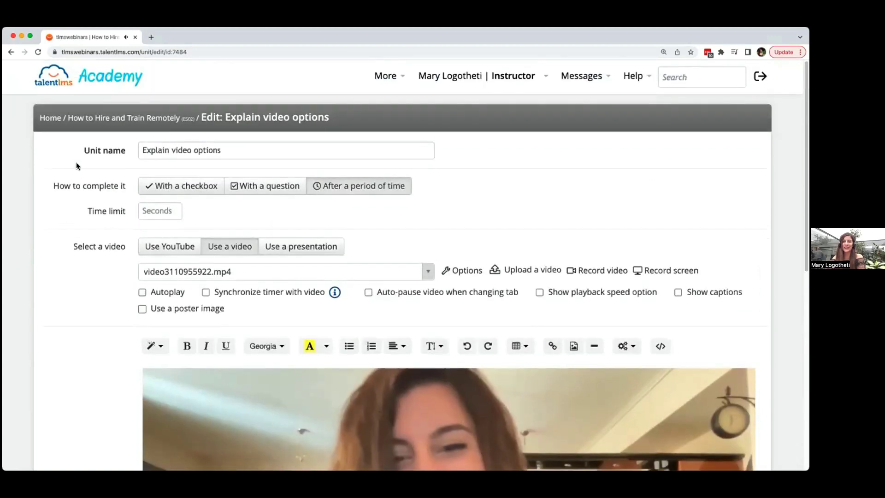
click(128, 119)
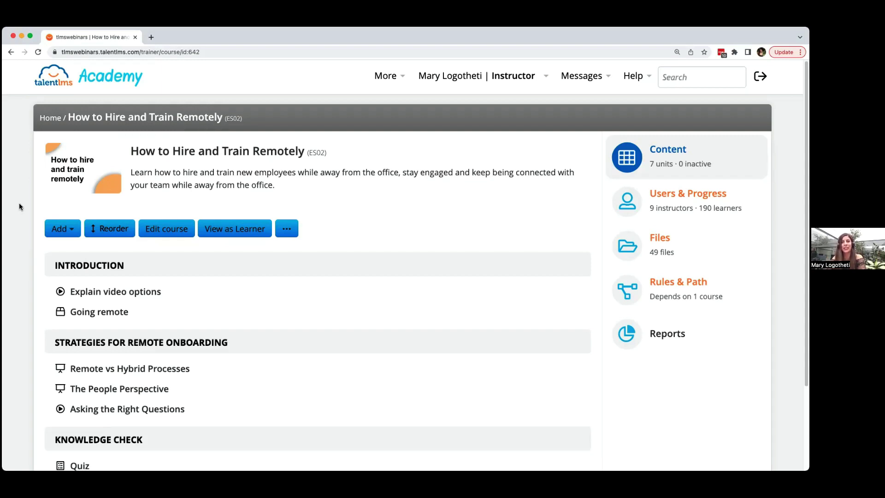
click(73, 235)
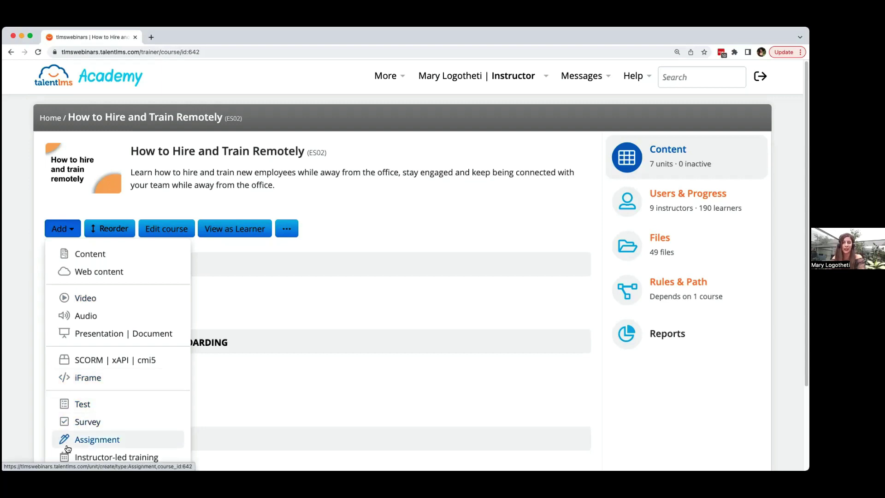
click(31, 414)
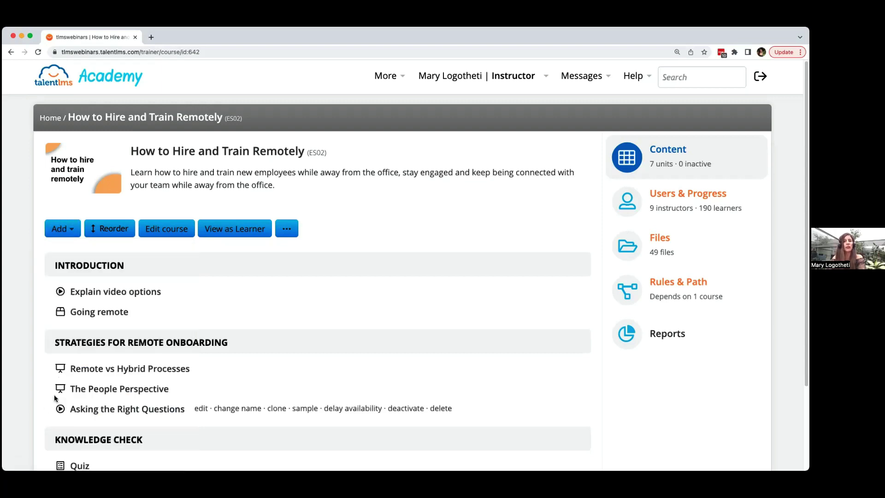
Open the Quiz under Knowledge Check for editing and examine the blank form for a new multiple choice question.
scroll(54, 395, down, 2)
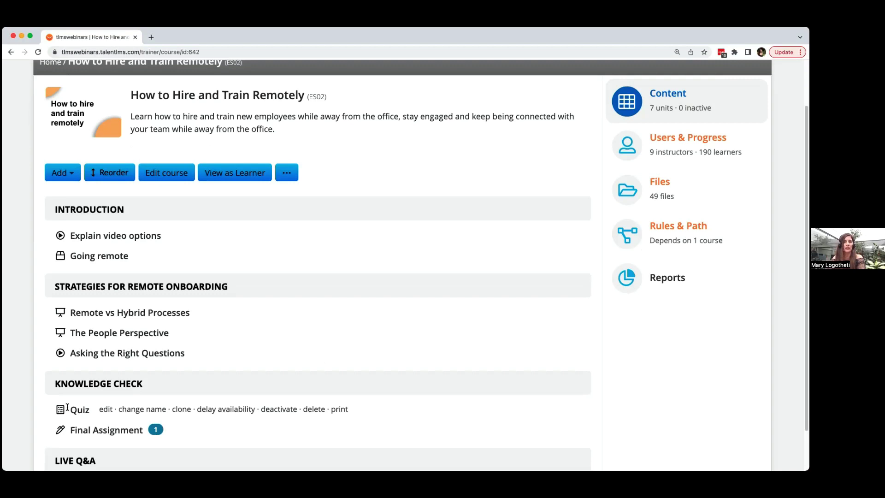
click(106, 410)
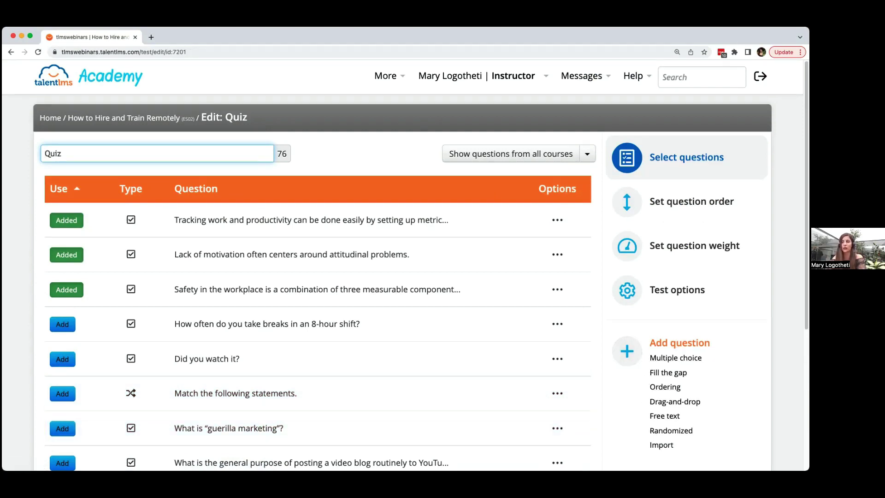
click(696, 359)
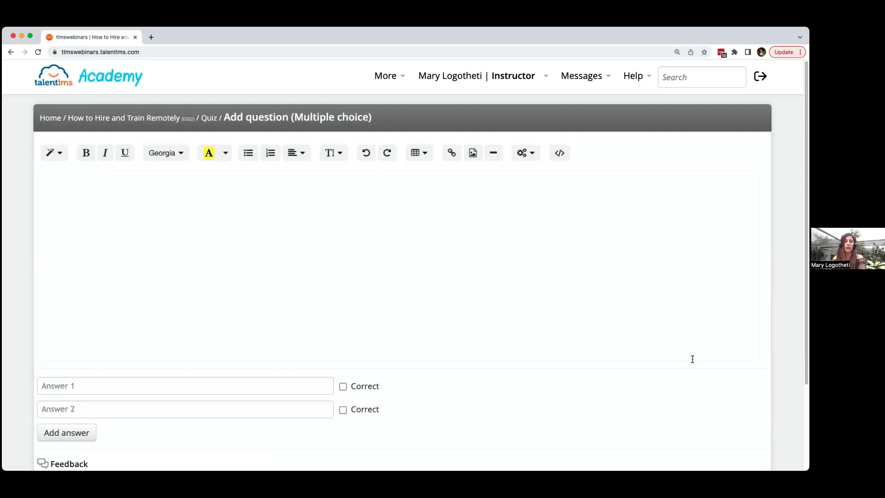
click(401, 253)
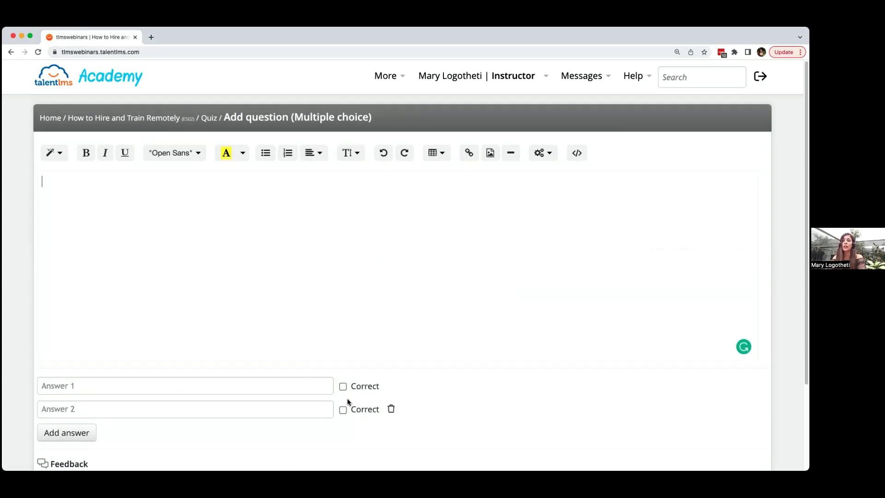
scroll(345, 391, down, 3)
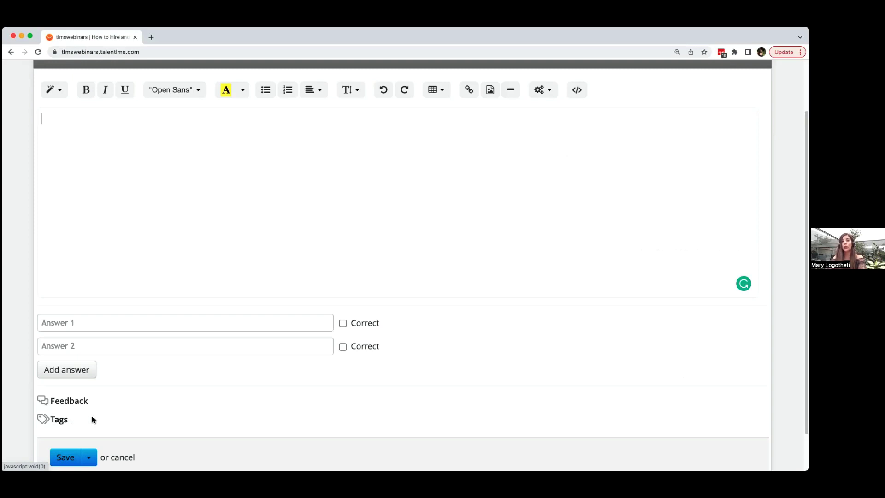
scroll(195, 401, up, 3)
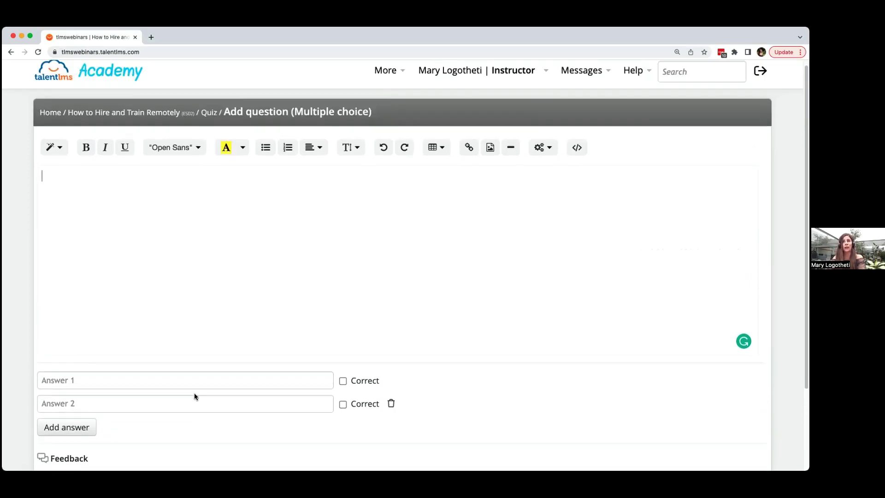
Go back to the Quiz's question selection and show the questions from all courses.
click(208, 118)
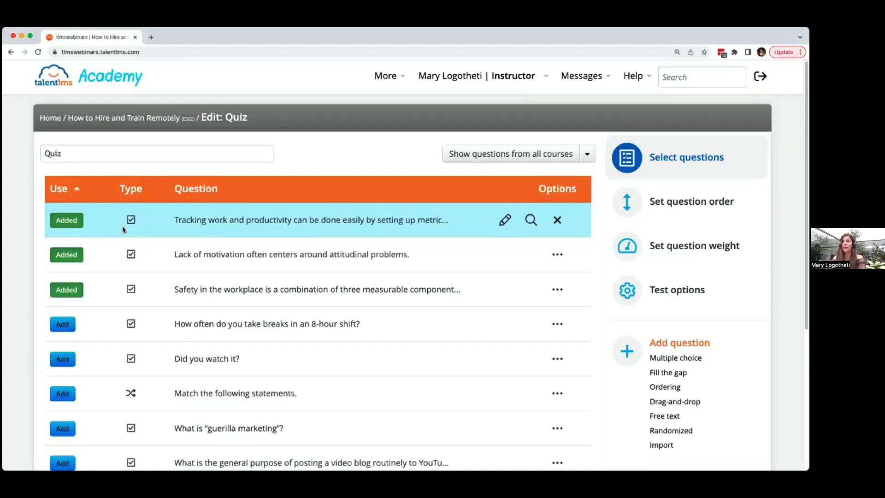
click(469, 159)
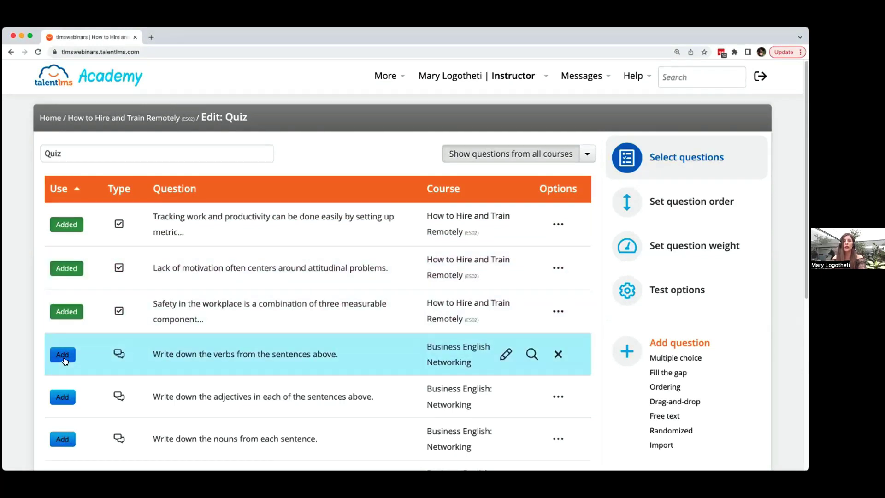
Add the question "Write down the verbs from the sentences above." to the Quiz and examine the Quiz's test options.
click(63, 355)
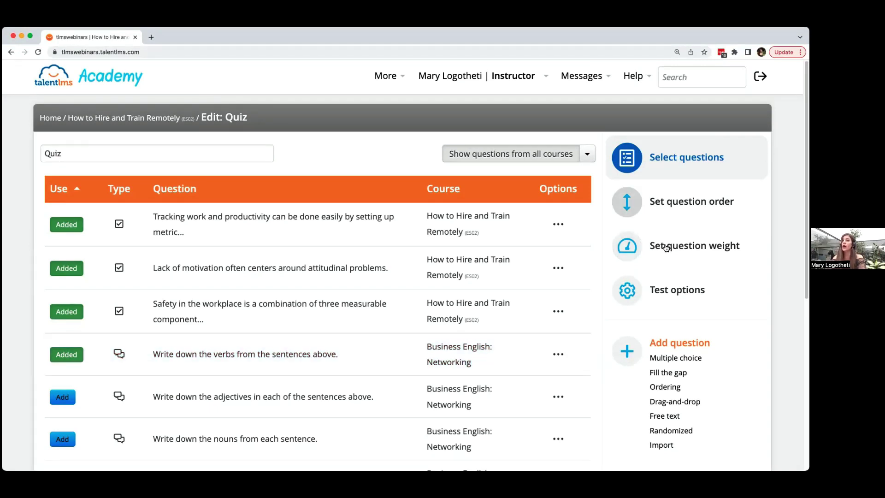
click(668, 290)
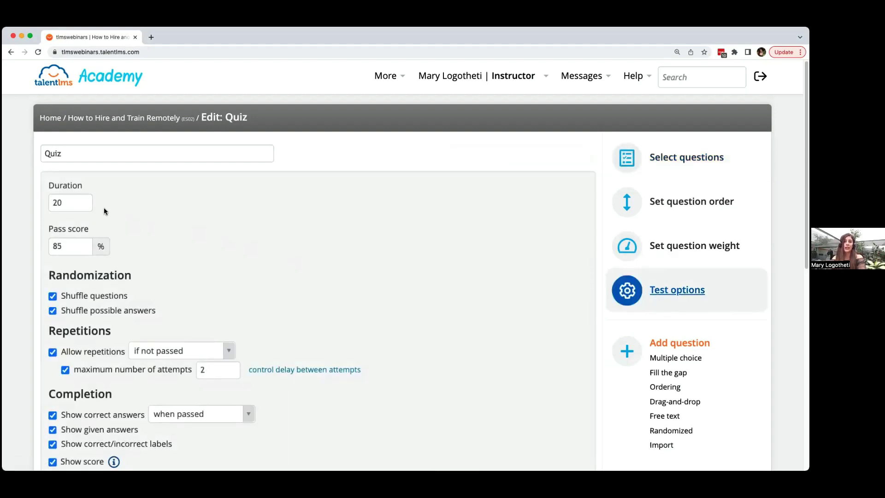
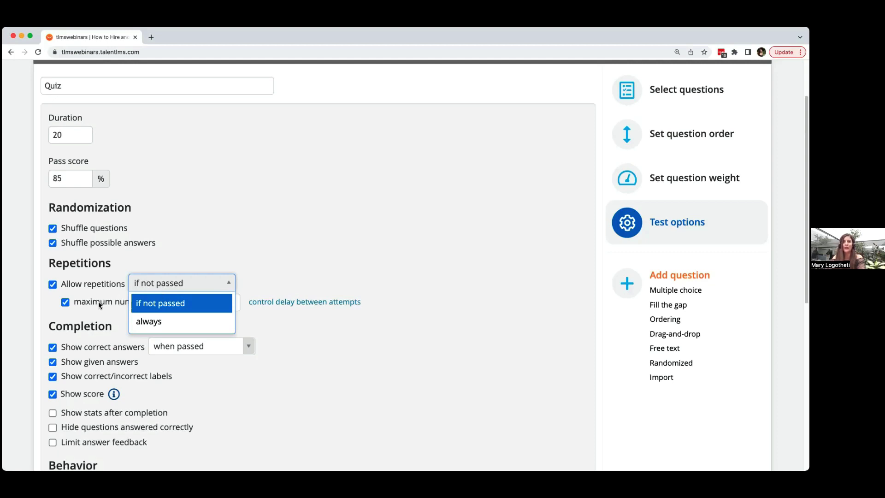
click(27, 319)
scroll(27, 318, down, 3)
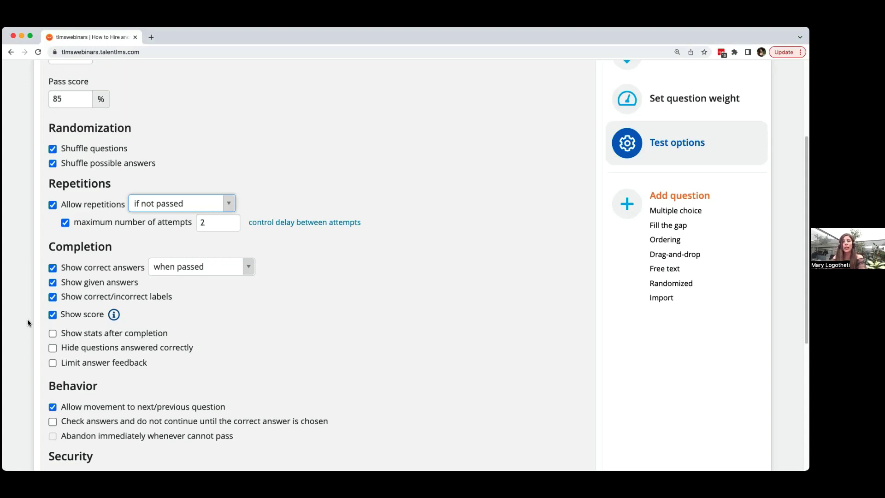
scroll(26, 319, down, 3)
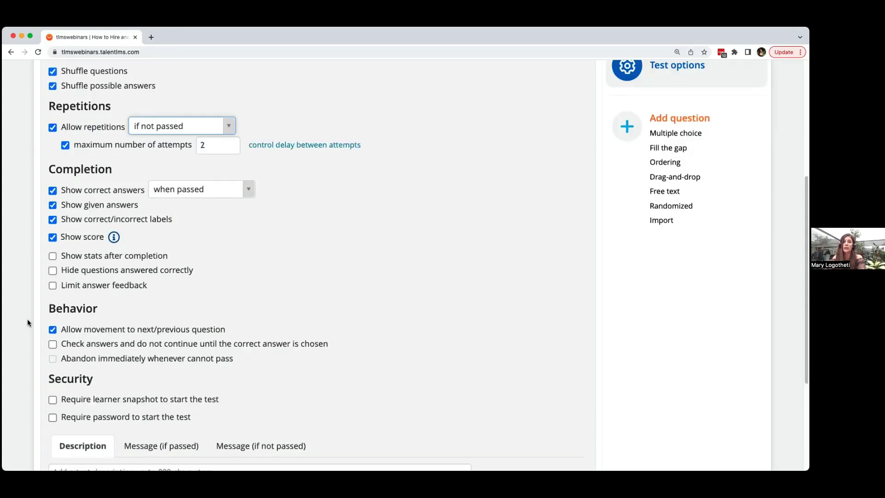
scroll(27, 319, down, 2)
scroll(27, 319, down, 4)
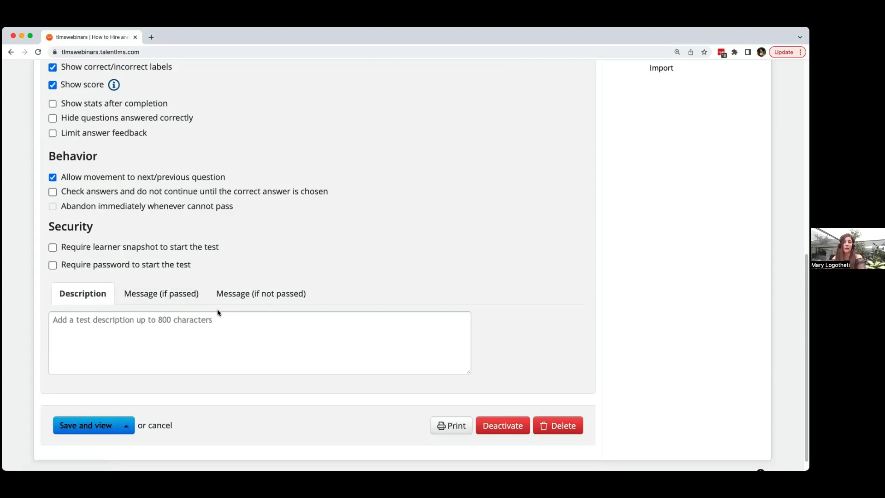
scroll(208, 329, up, 2)
scroll(206, 330, up, 8)
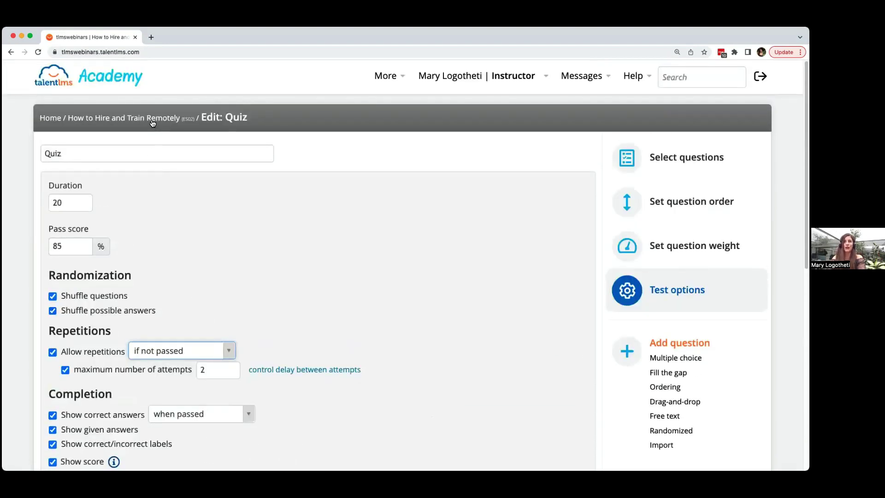
Discard the unsaved Quiz changes and open the Final Assignment under Knowledge Check for editing.
click(153, 122)
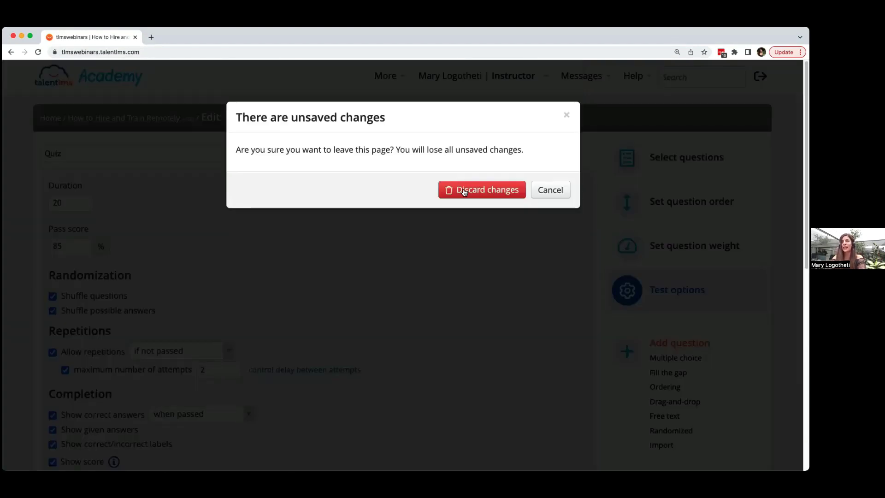
click(465, 192)
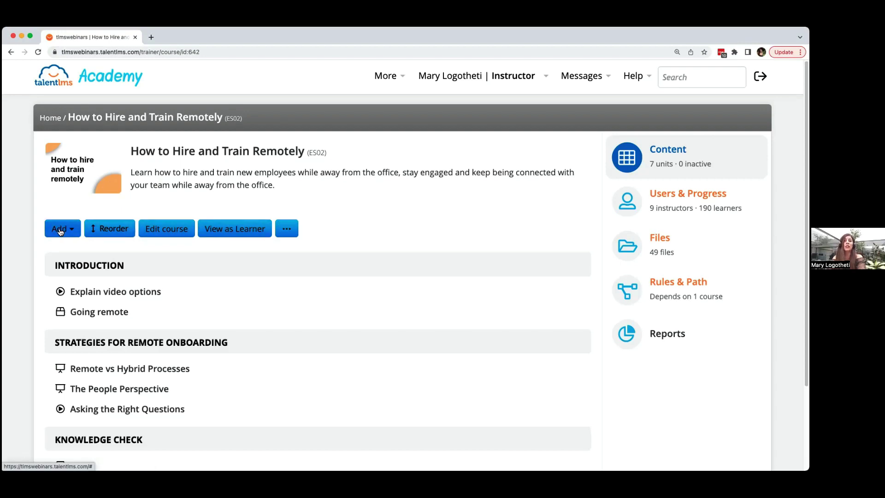
scroll(44, 235, down, 3)
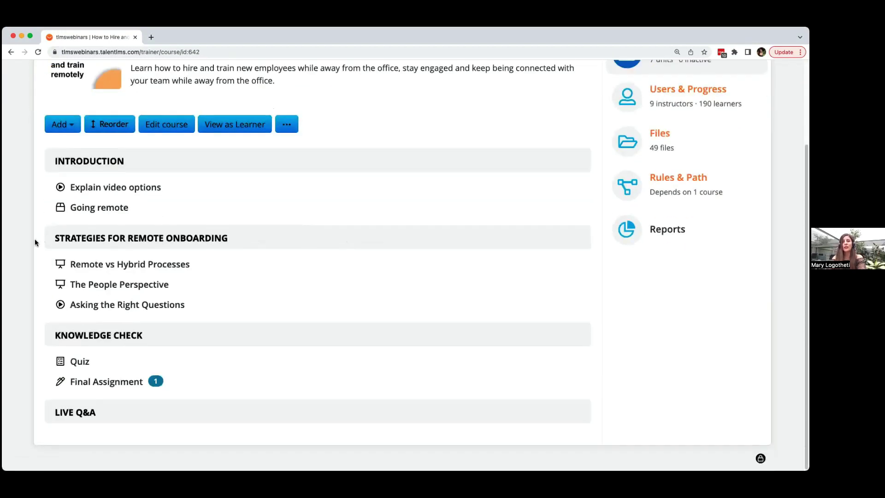
mouse_move(91, 382)
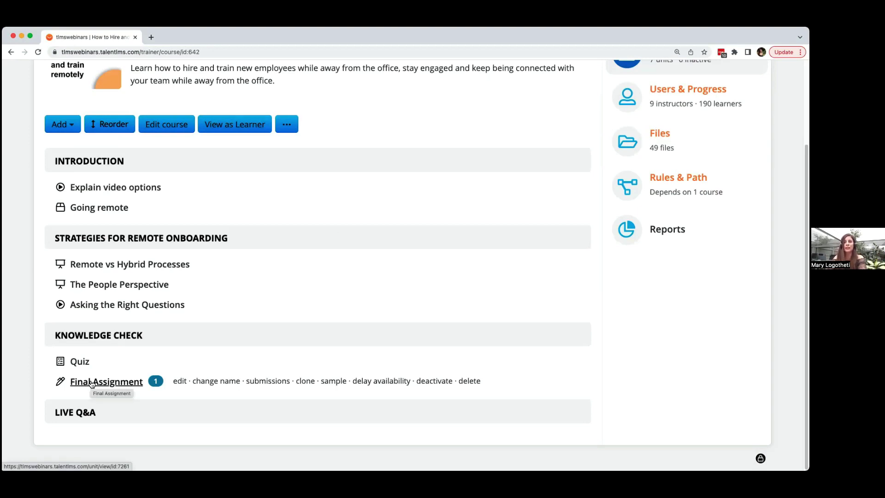
click(179, 382)
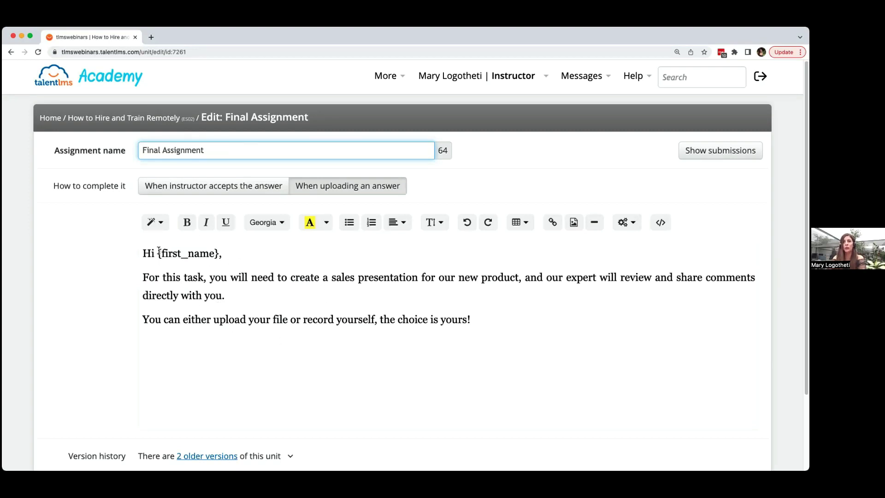
Highlight the first_name placeholder in the assignment text and view the list of dynamic fields that can be inserted.
drag(162, 253, 215, 251)
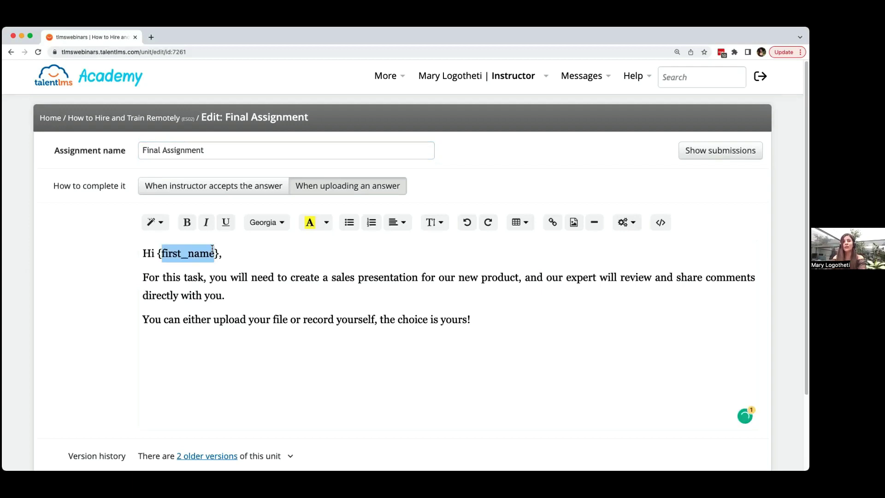
click(630, 223)
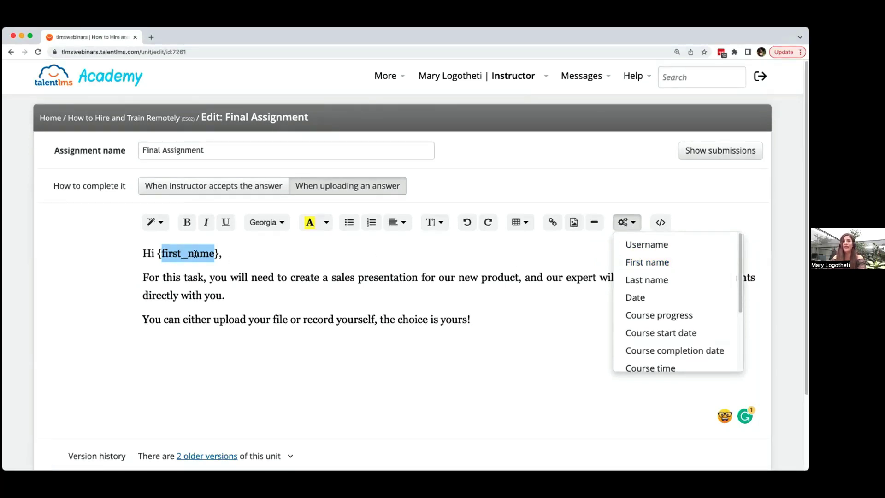
click(236, 259)
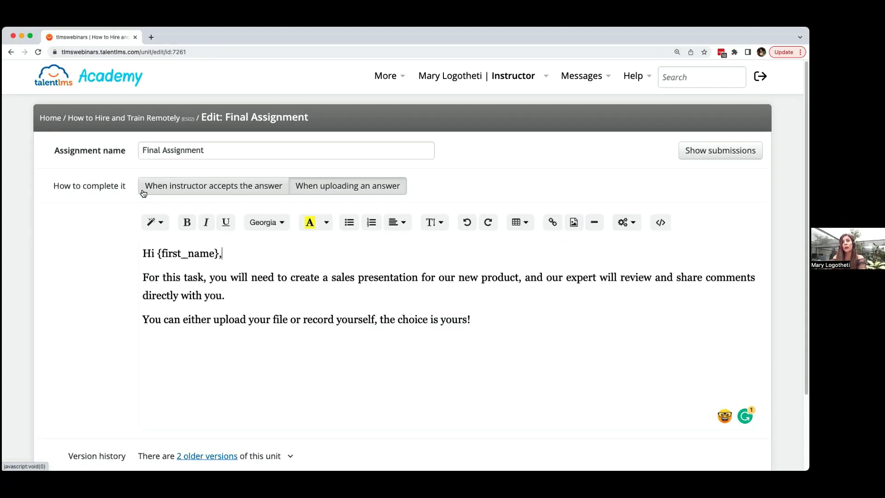
Set the Final Assignment to complete "When instructor accepts the answer", then save and view it.
click(180, 187)
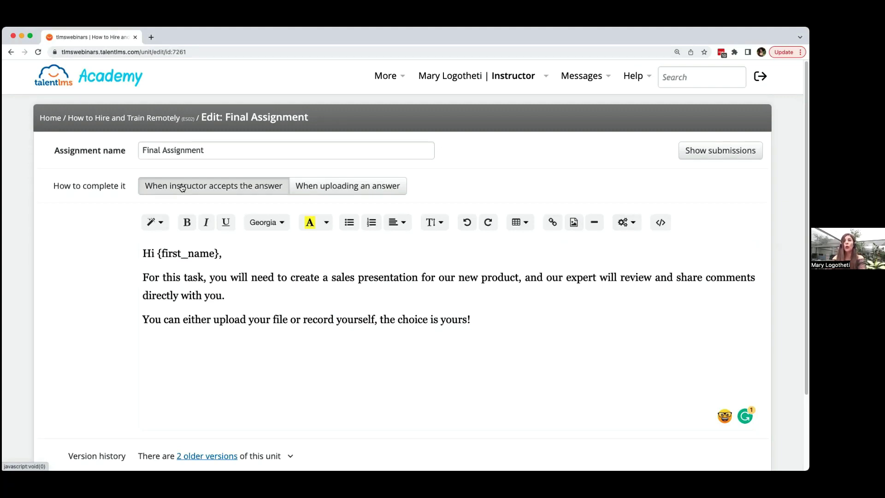
click(304, 189)
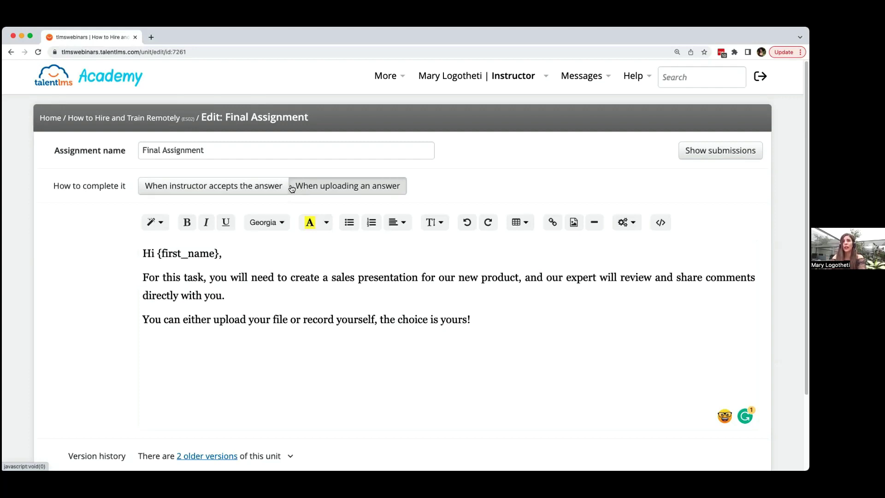
click(244, 188)
scroll(104, 249, down, 3)
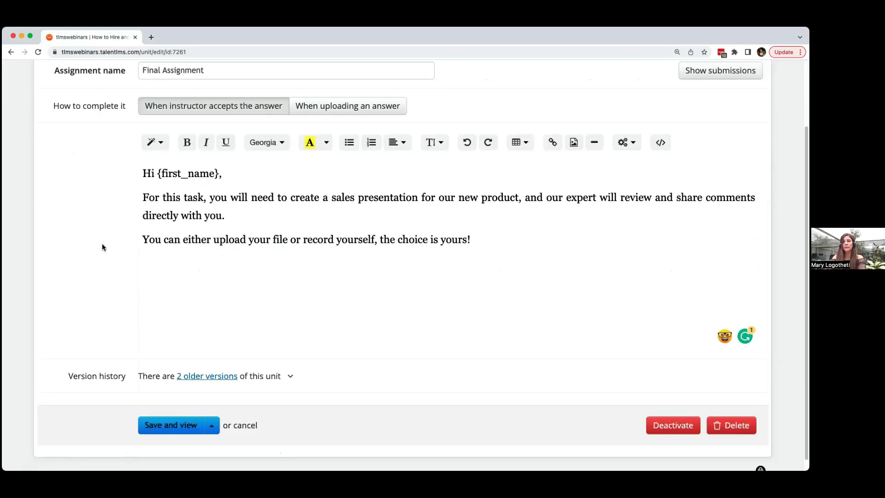
scroll(152, 401, down, 1)
click(173, 417)
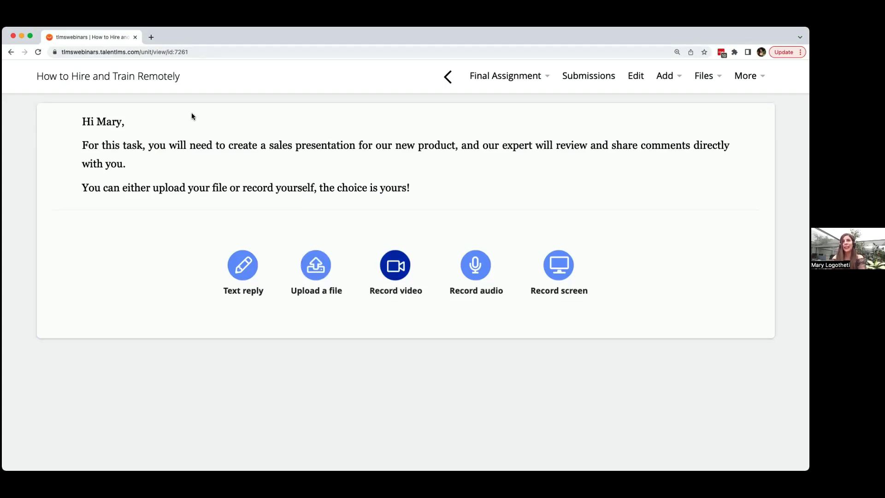
Return from the assignment to the course page and switch to the Administrator role.
click(151, 88)
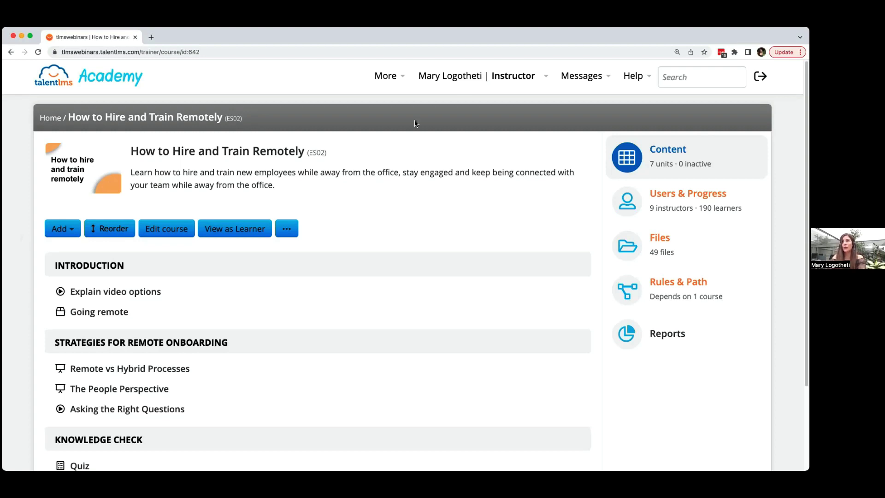
mouse_move(499, 86)
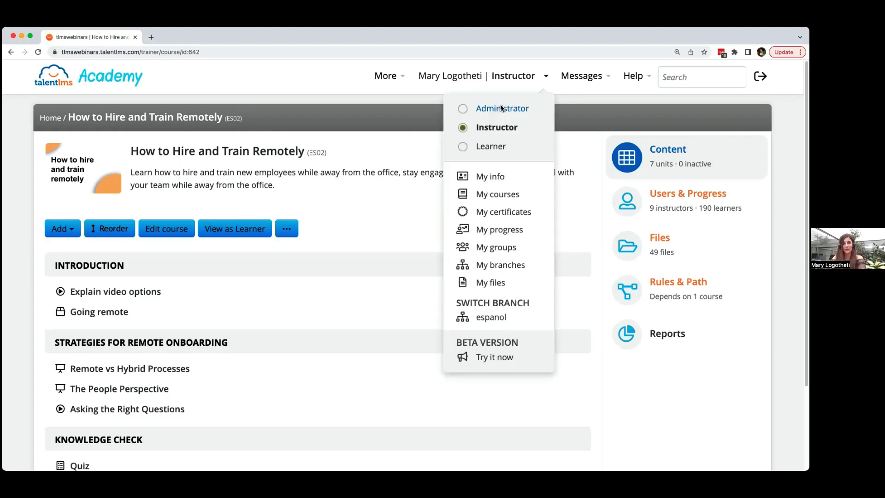
click(501, 108)
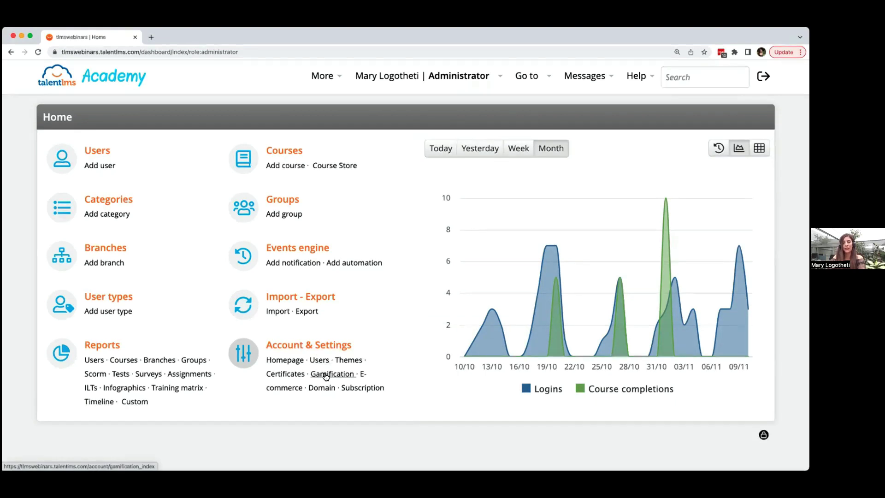
Open the Gamification settings and review the options for points, badges, levels, rewards and the leaderboard.
click(327, 376)
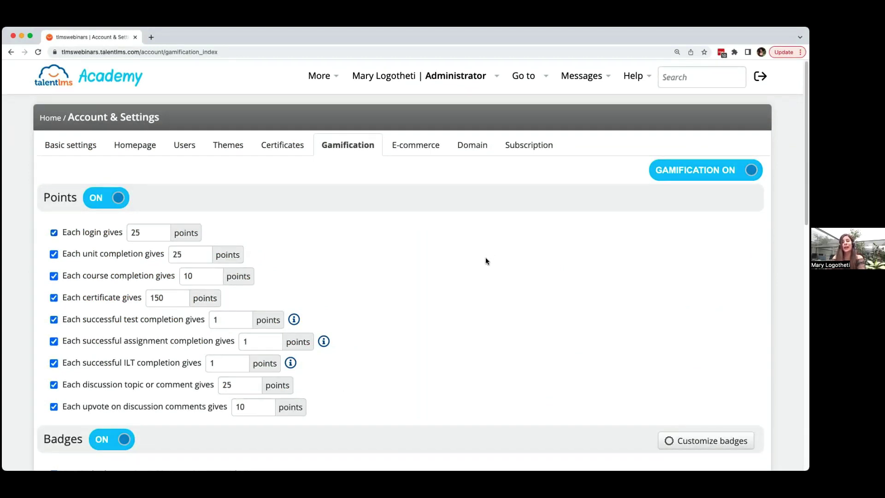
scroll(486, 261, down, 5)
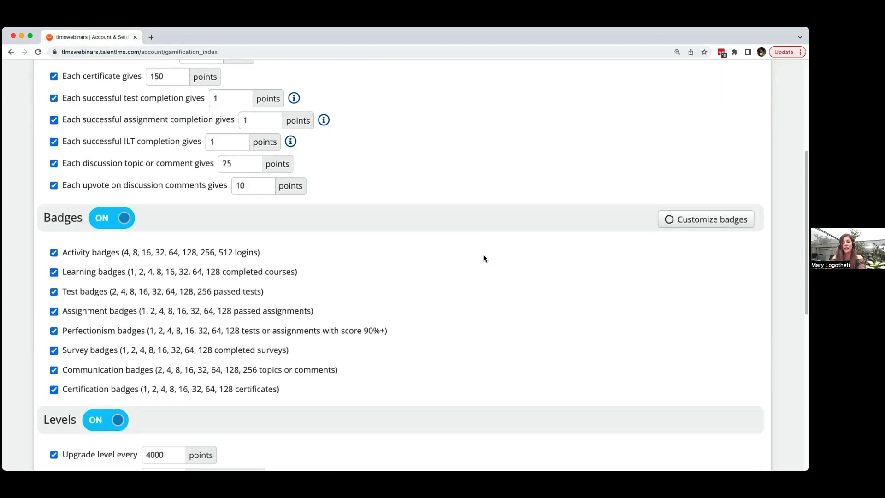
scroll(484, 255, down, 1)
scroll(474, 266, down, 1)
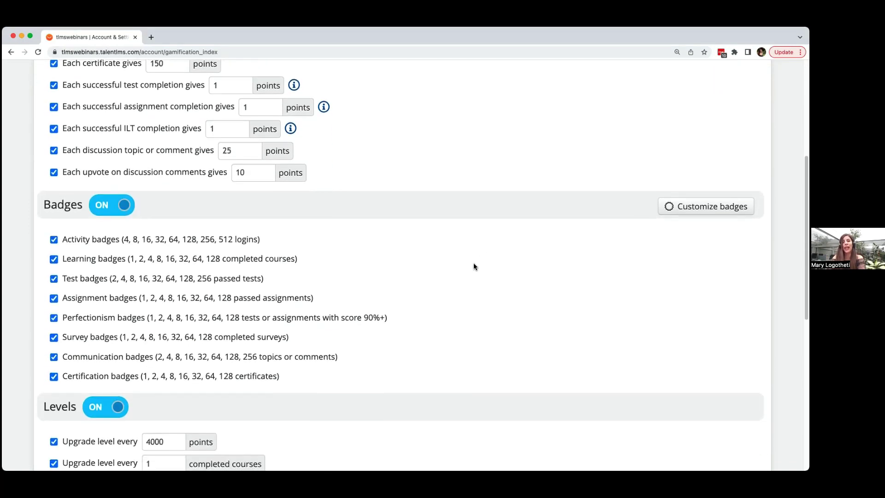
scroll(474, 266, down, 3)
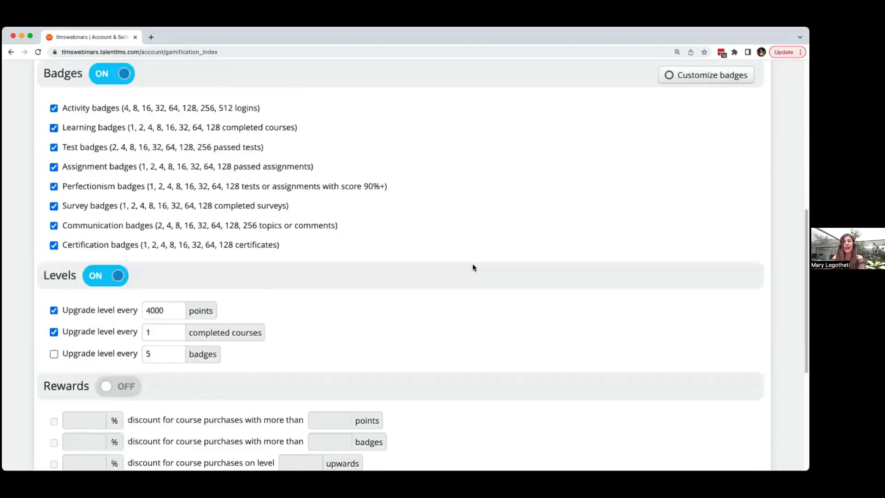
scroll(473, 268, down, 4)
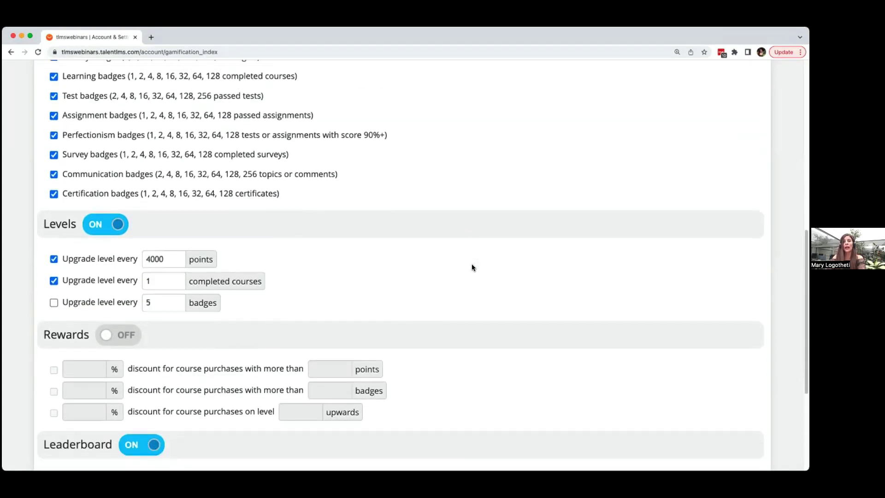
scroll(418, 272, down, 1)
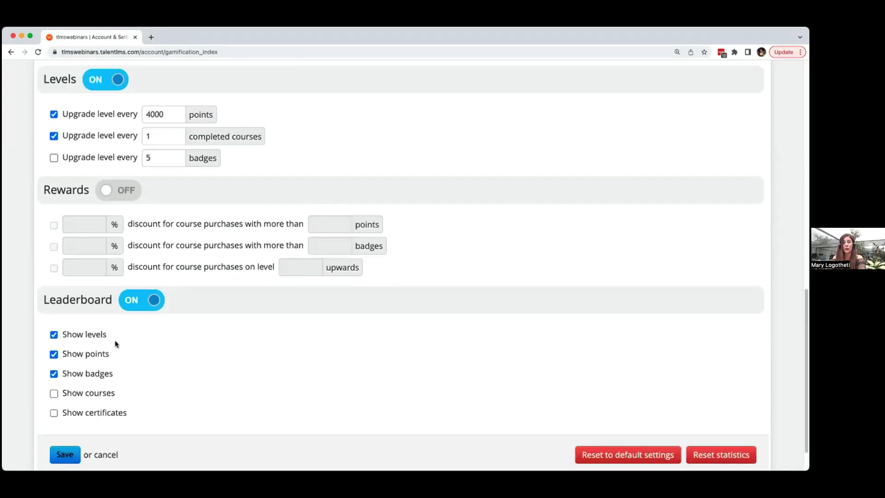
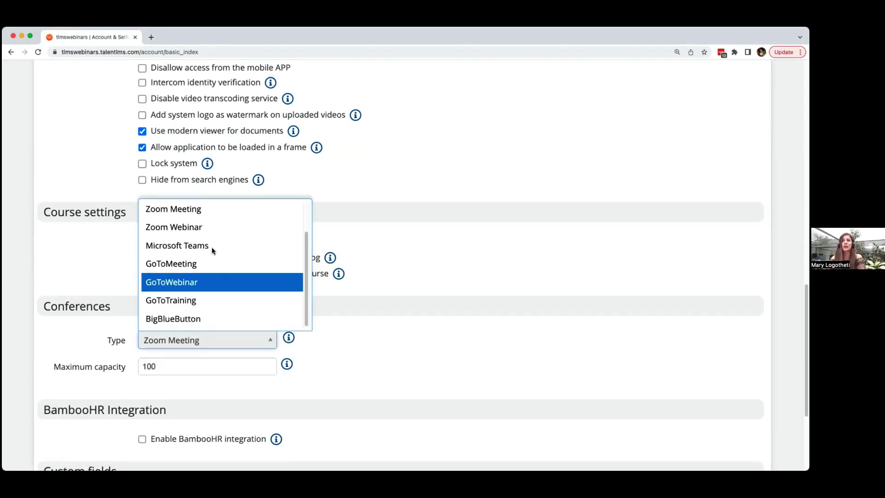
Choose Zoom Meeting as the conference type in the basic settings and view the help note on connecting it.
click(196, 211)
mouse_move(290, 339)
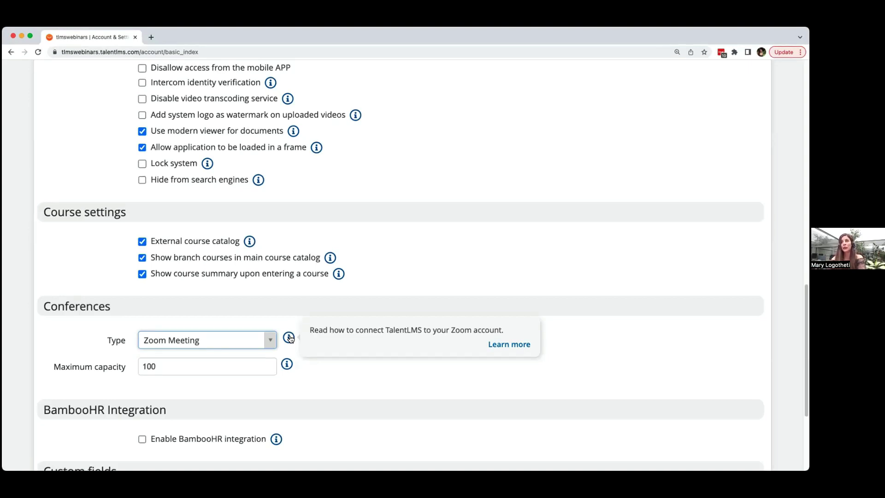
Switch to the Instructor role and open the "How to Hire and Train Remotely" course for editing.
scroll(418, 291, up, 10)
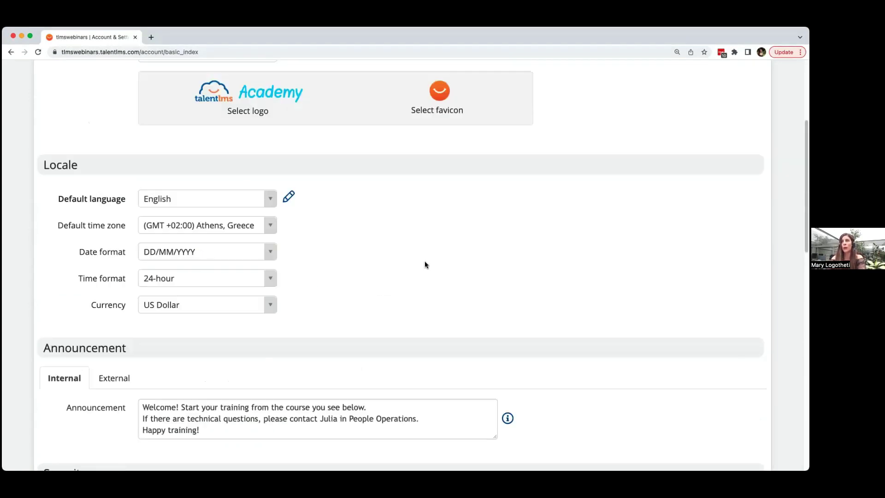
scroll(429, 231, up, 5)
click(452, 78)
click(447, 125)
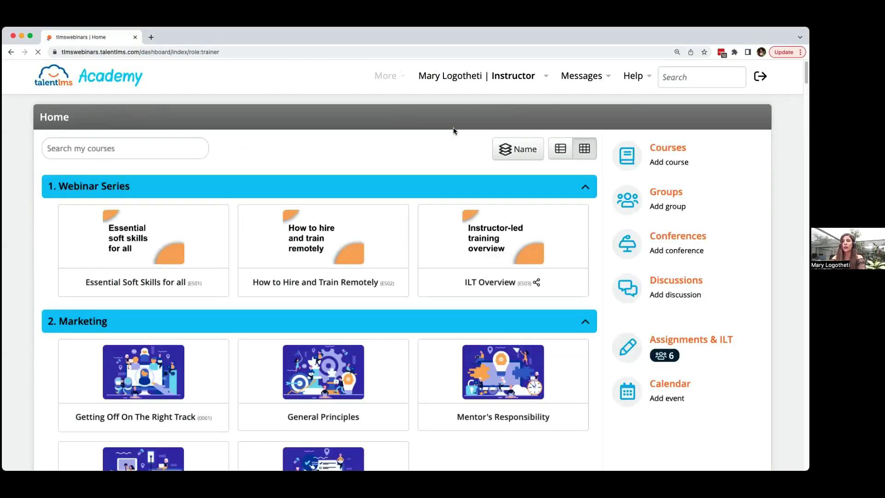
click(298, 235)
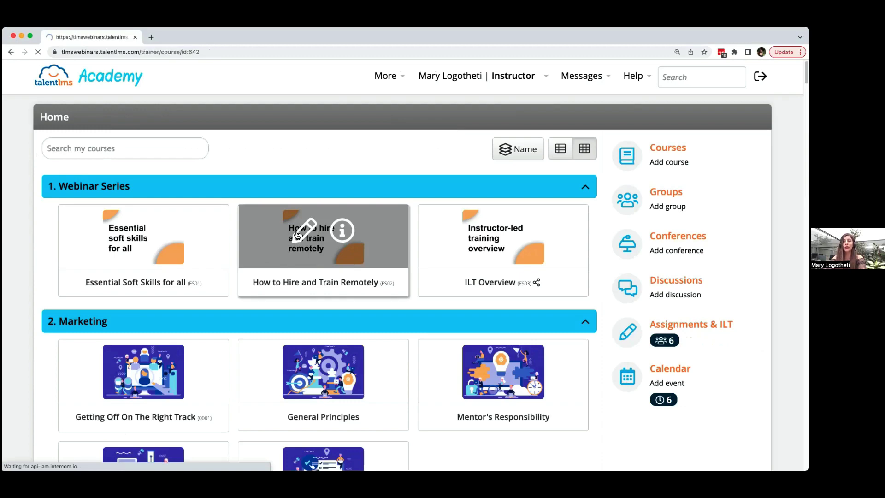
Add an instructor-led training unit named "Live meeting" to the "How to Hire and Train Remotely" course.
click(62, 229)
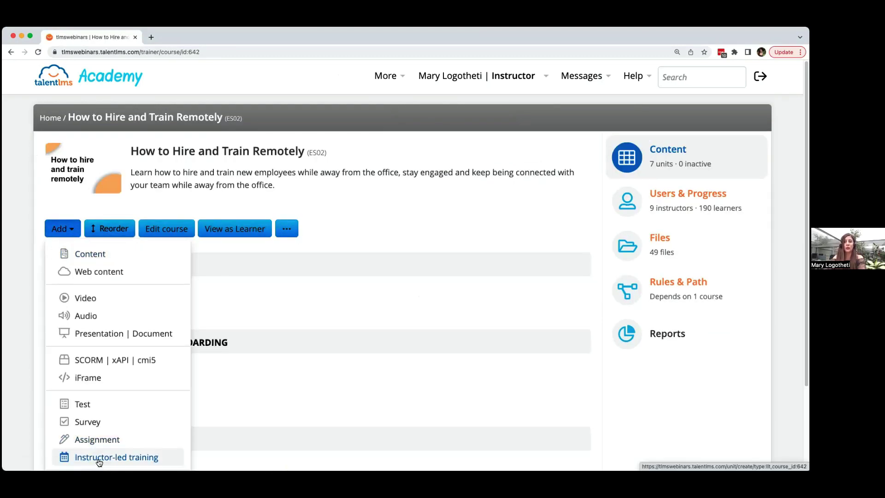
scroll(98, 458, down, 1)
scroll(99, 458, down, 3)
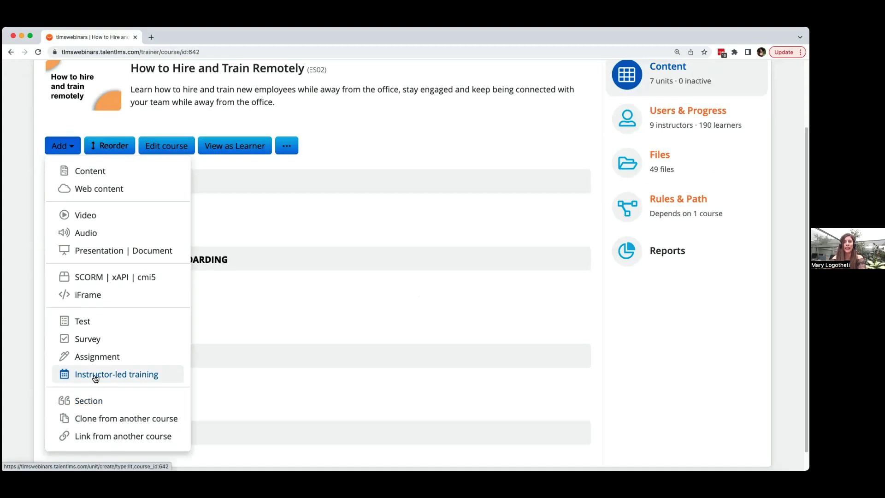
click(95, 374)
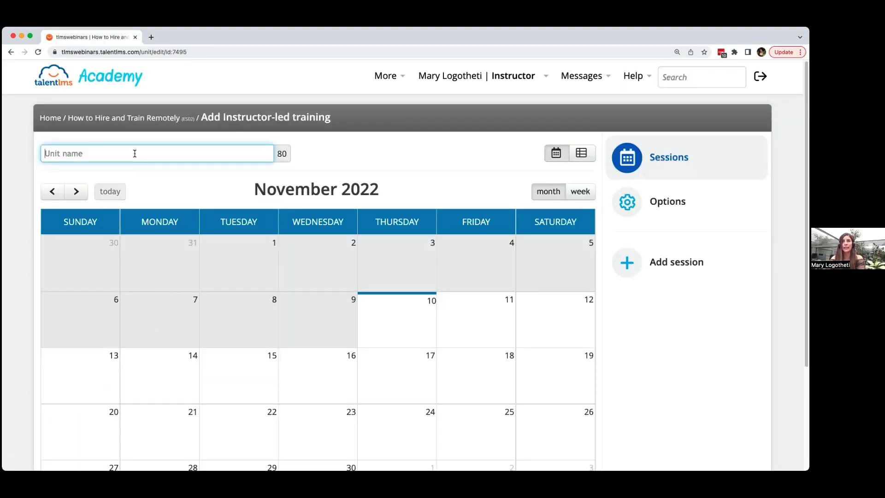
text(L)
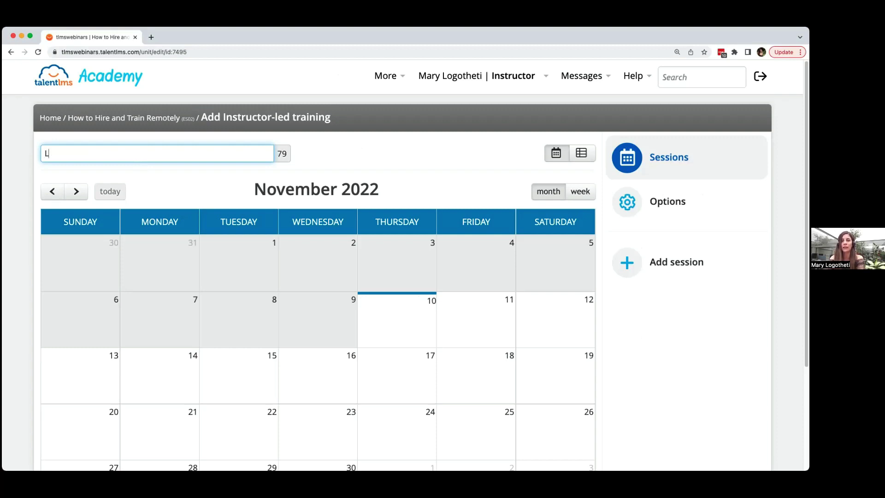
text(ive meeting)
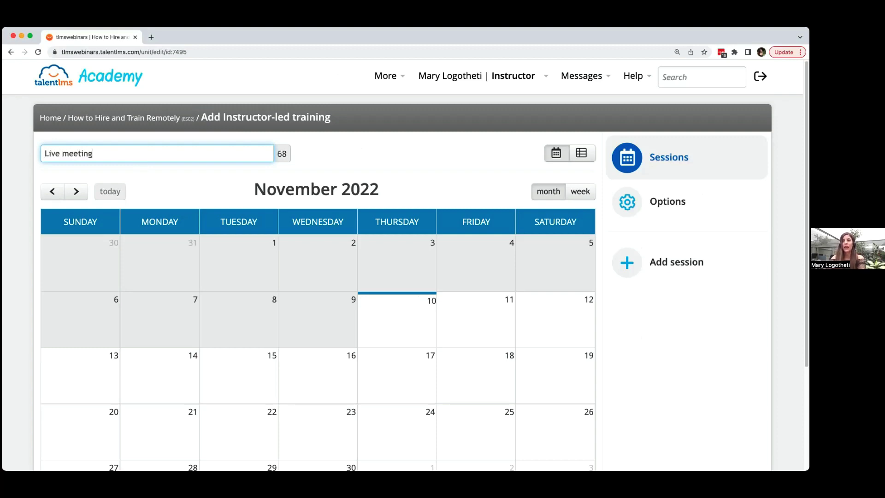
Start a session on 10 November 2022 and name it "Meeting with the Instructor".
click(426, 323)
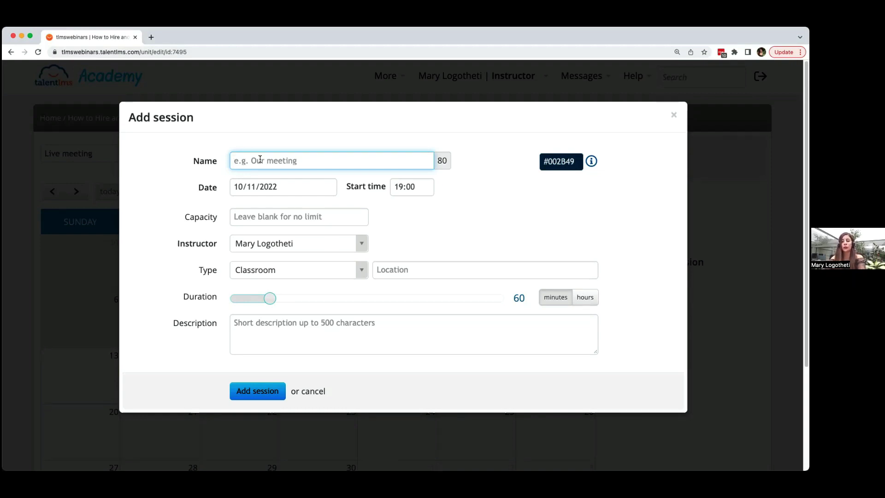
text(Meeting)
key(BackSpace)
text(ng)
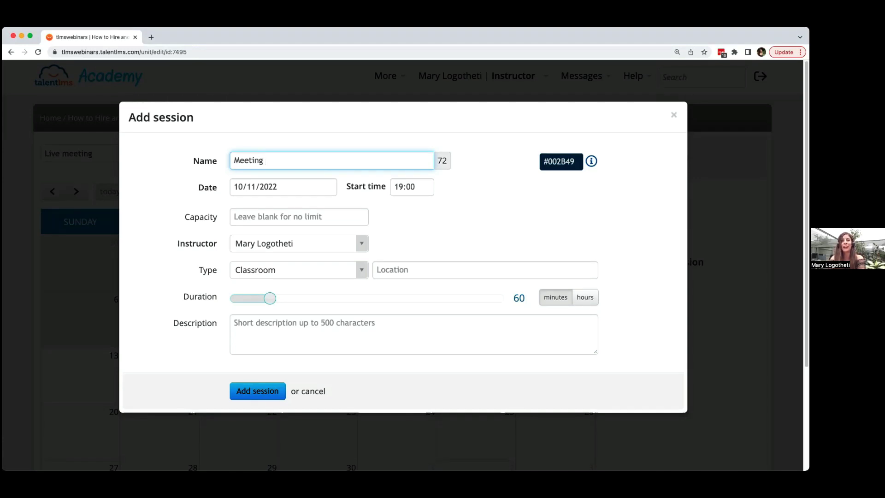
text( with)
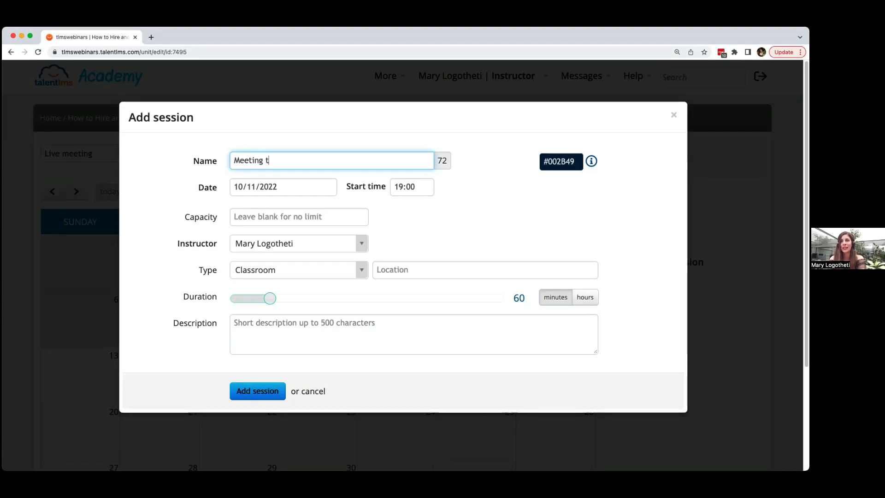
key(BackSpace)
key(BackSpace)
text(with the)
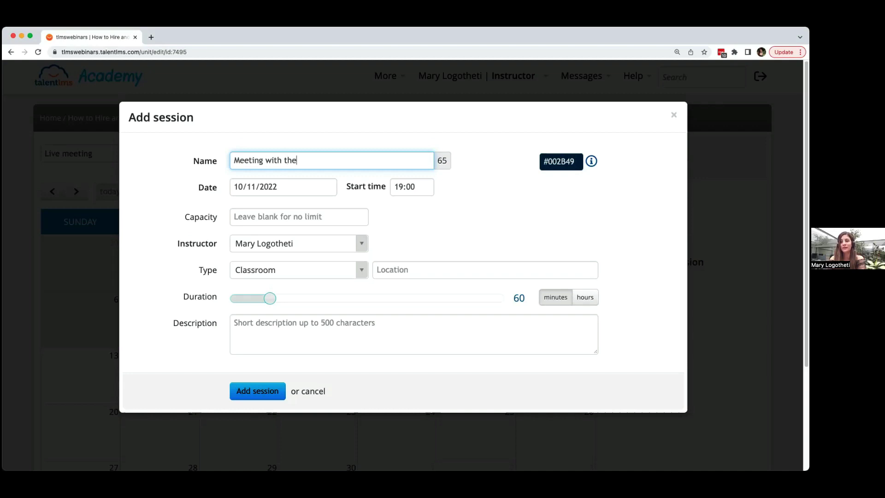
text( Instructor)
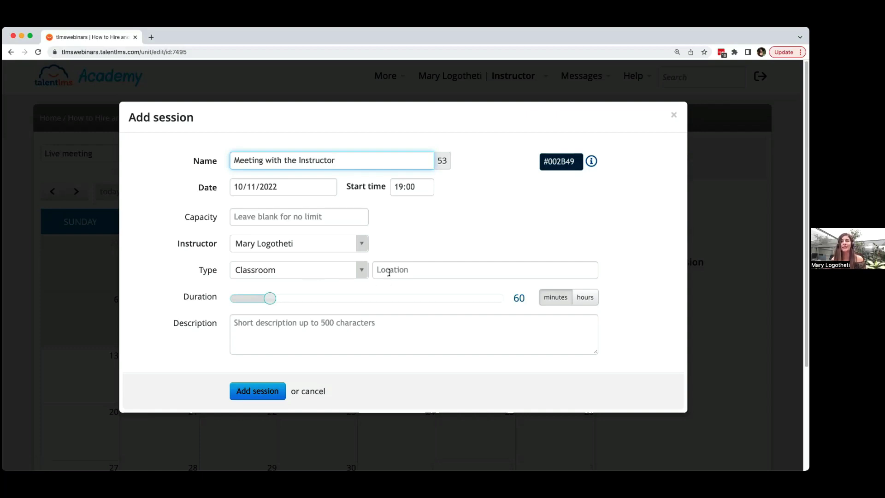
Set the session type to Webinar with a new webinar created, add the session, and save the training unit.
click(362, 270)
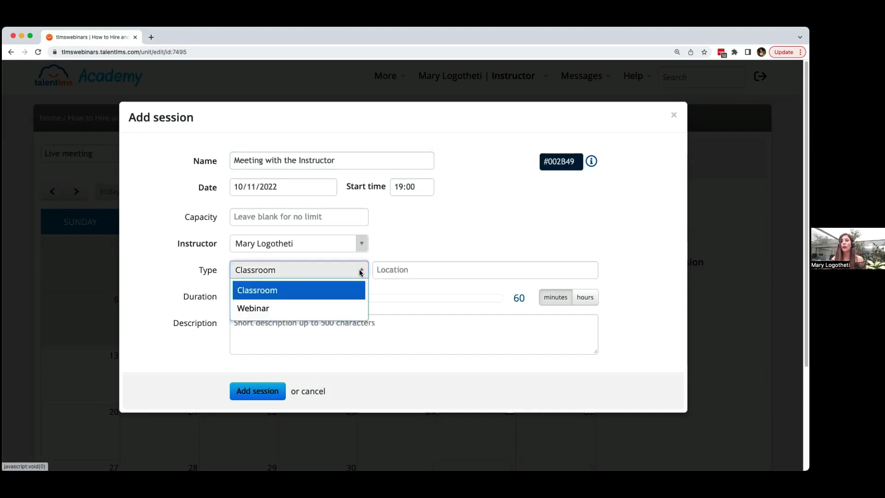
click(356, 306)
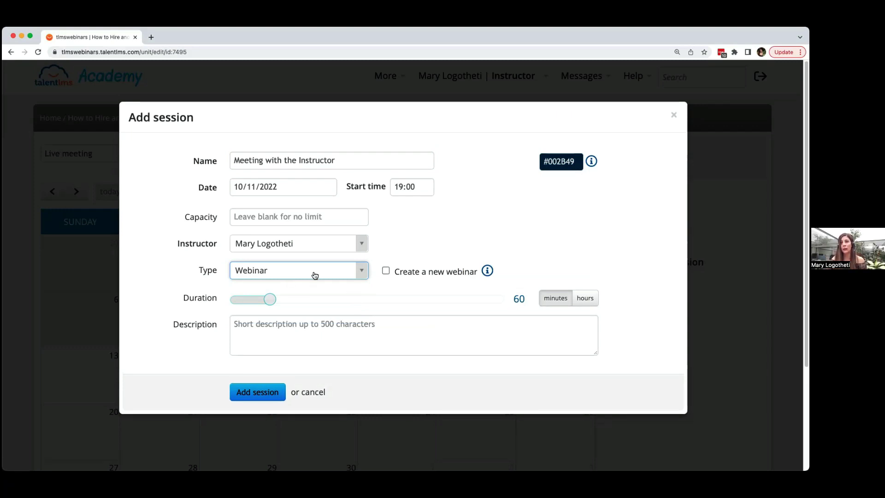
click(385, 272)
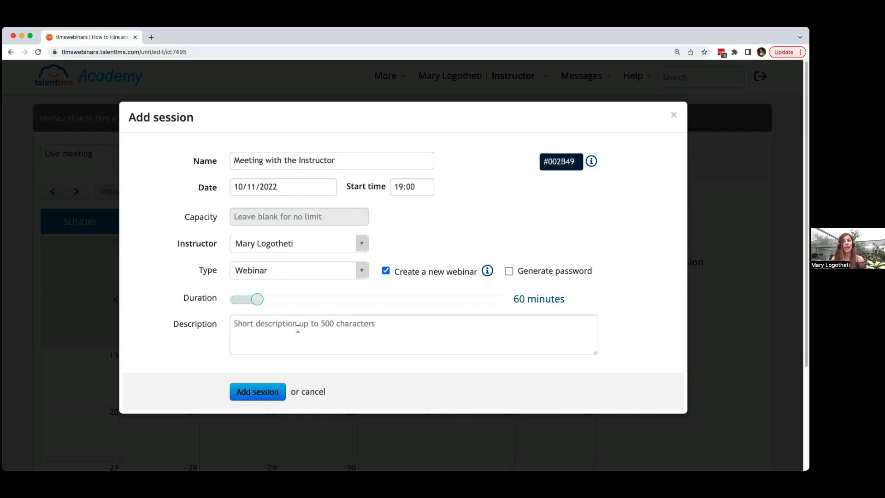
click(275, 393)
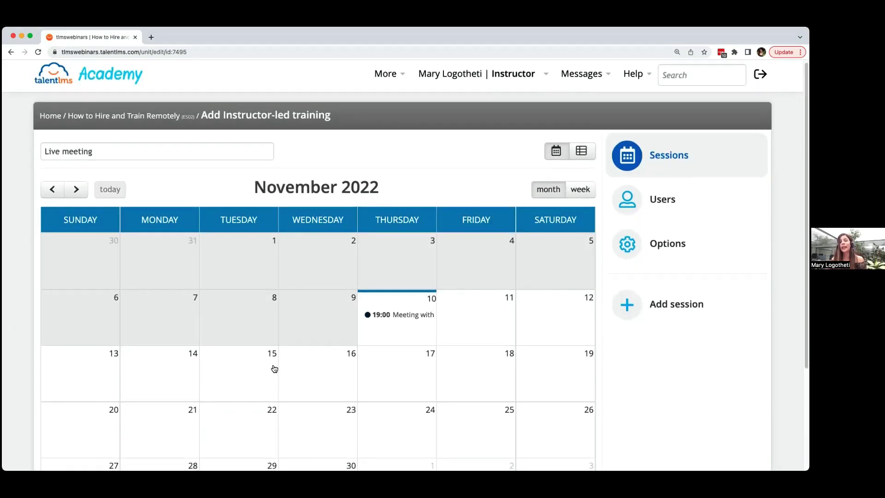
scroll(275, 372, down, 3)
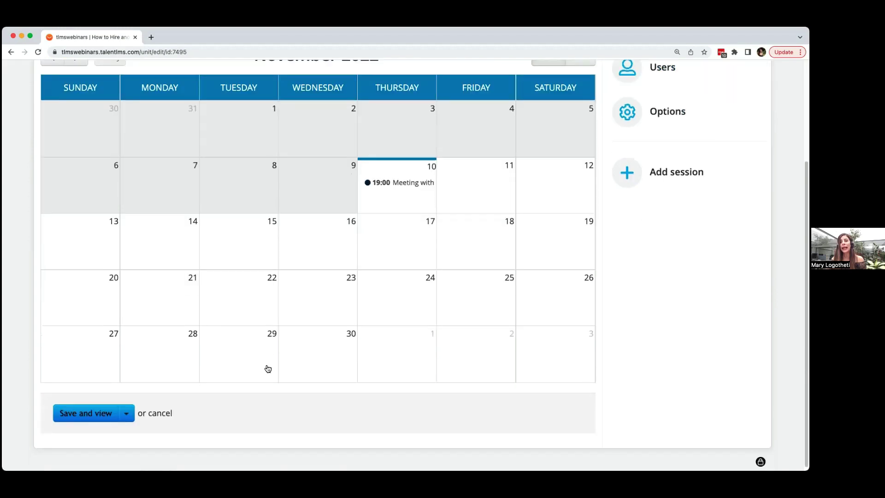
click(87, 413)
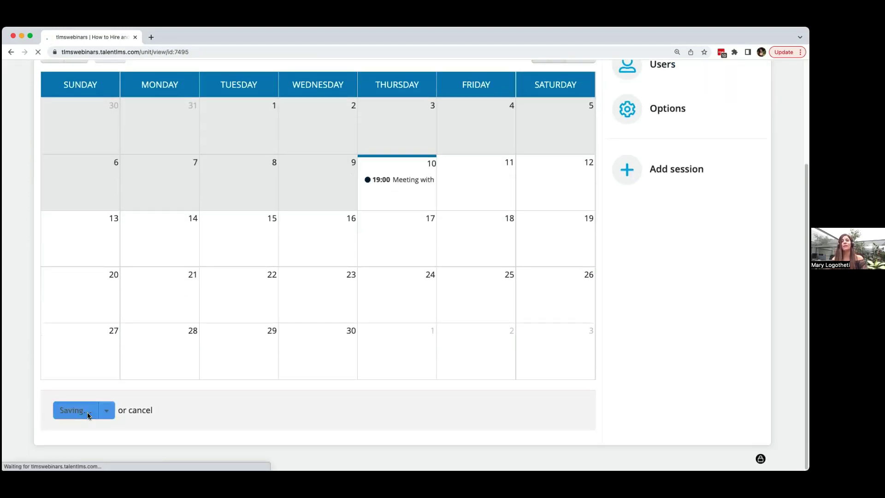
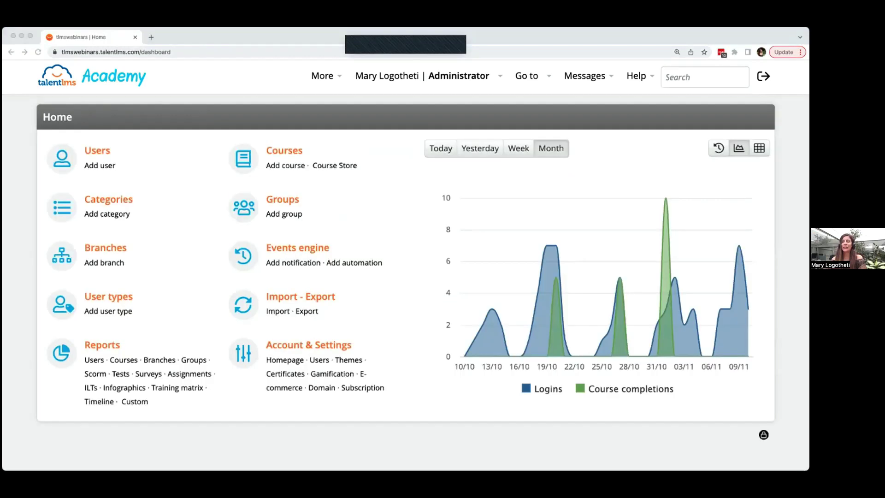
Start a new notification in the Events engine with the event "X hours before course expiration".
click(296, 252)
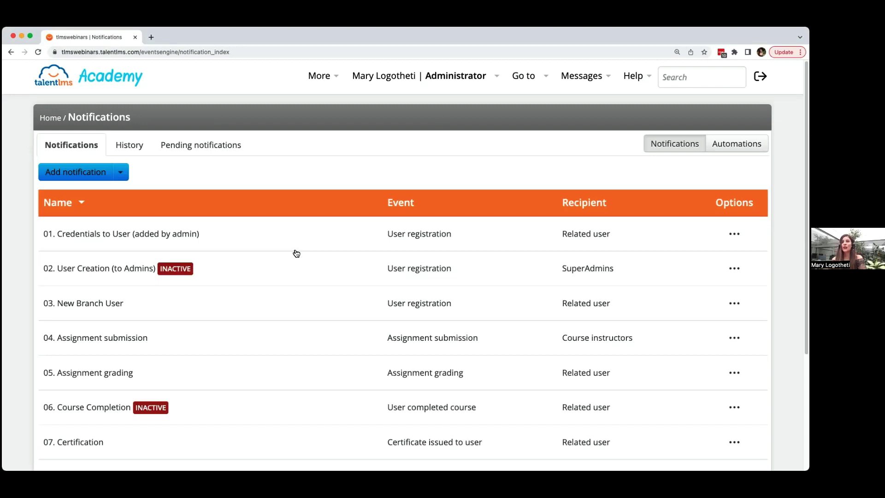
mouse_move(296, 249)
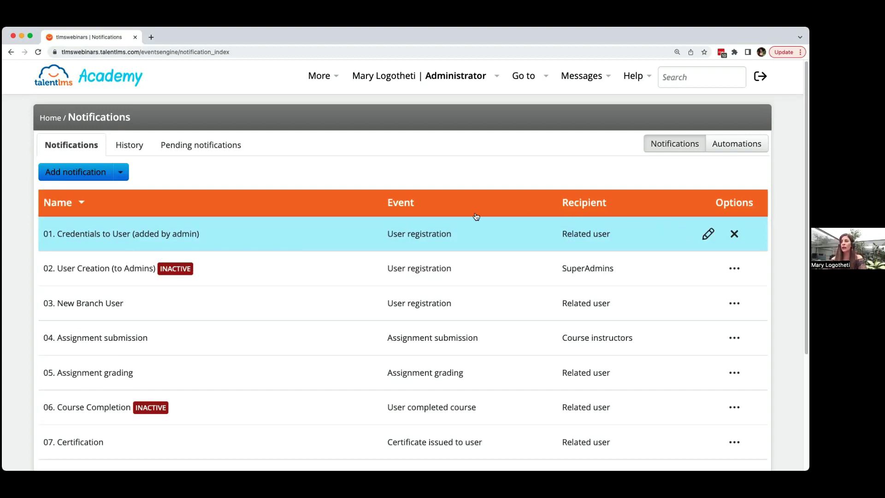
click(82, 172)
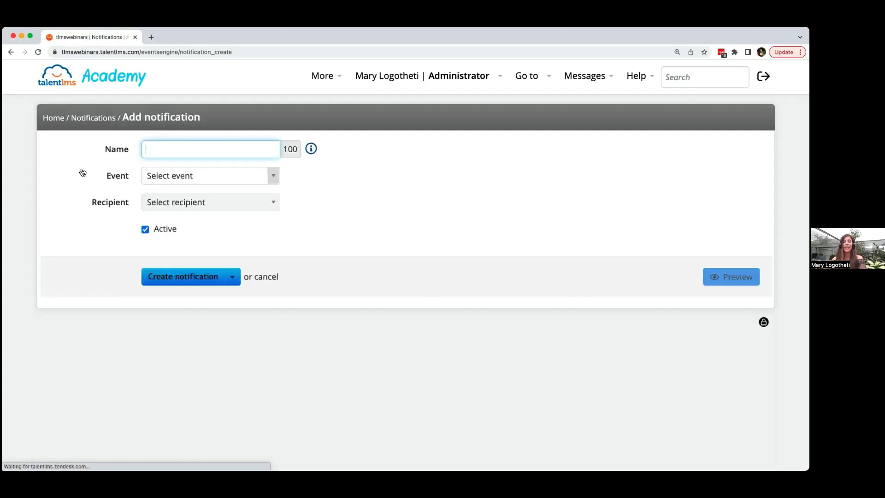
click(267, 178)
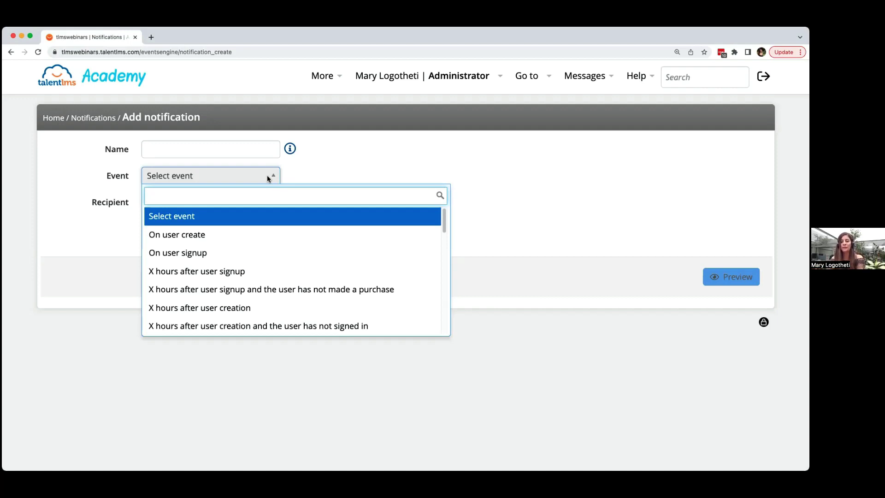
text(expi)
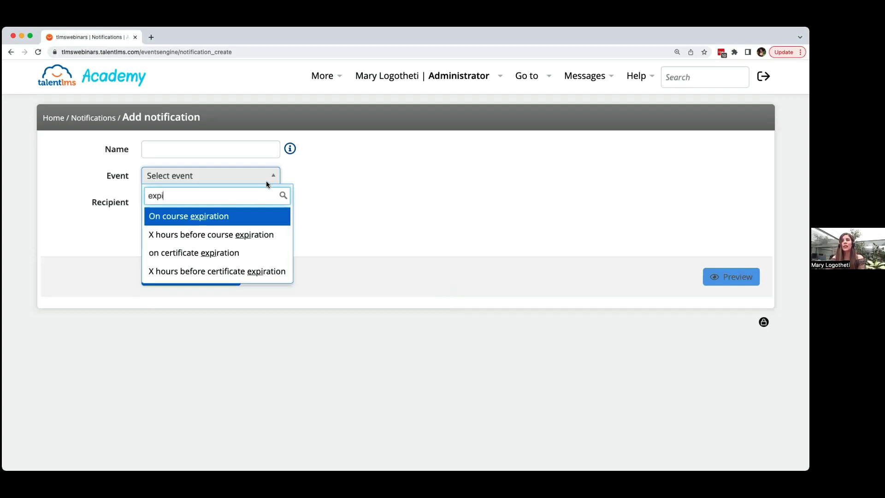
click(259, 237)
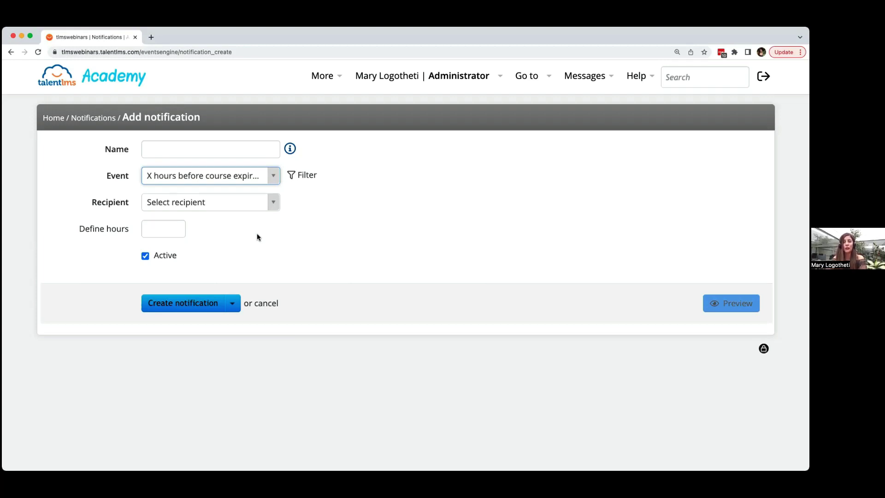
Choose Related user as the notification's recipient and define the hours as 24.
click(244, 205)
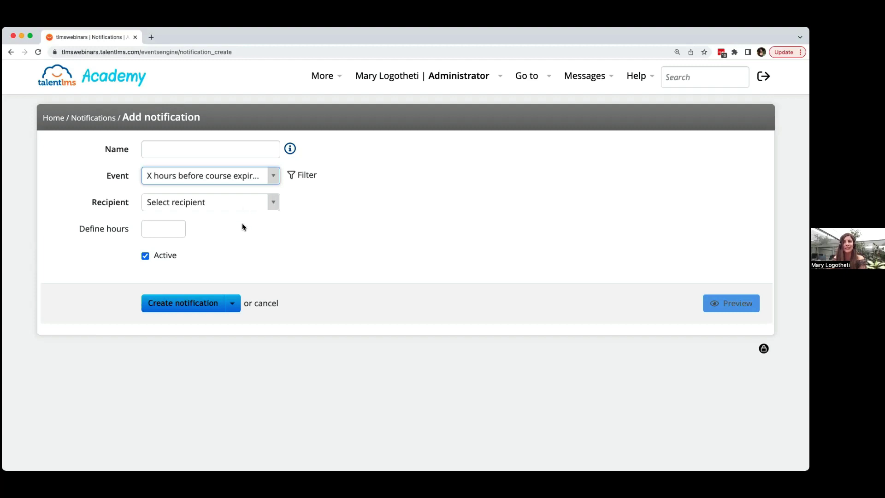
click(242, 234)
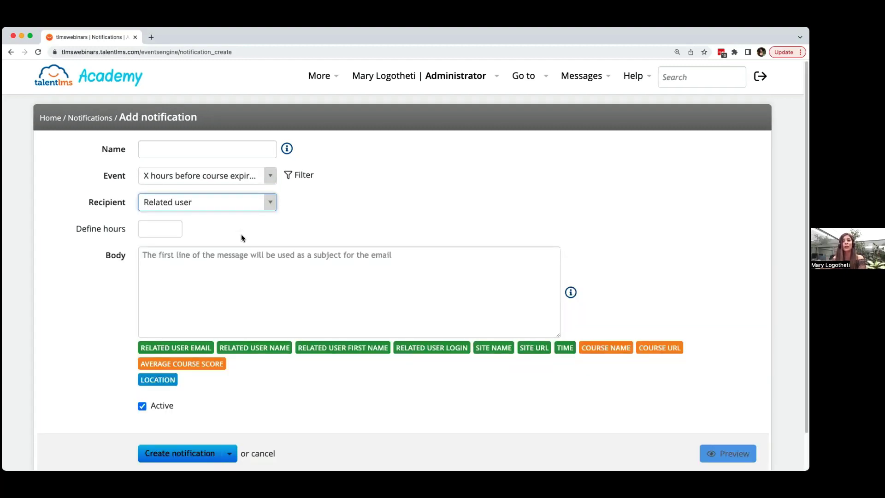
click(160, 232)
text(24)
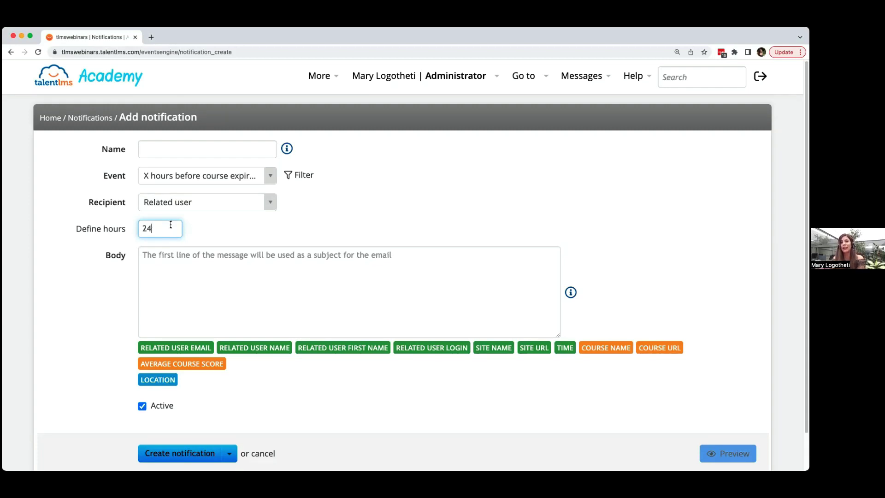
Change the notification's event to "X hours after course acquisition" and set the hours to 240.
click(191, 183)
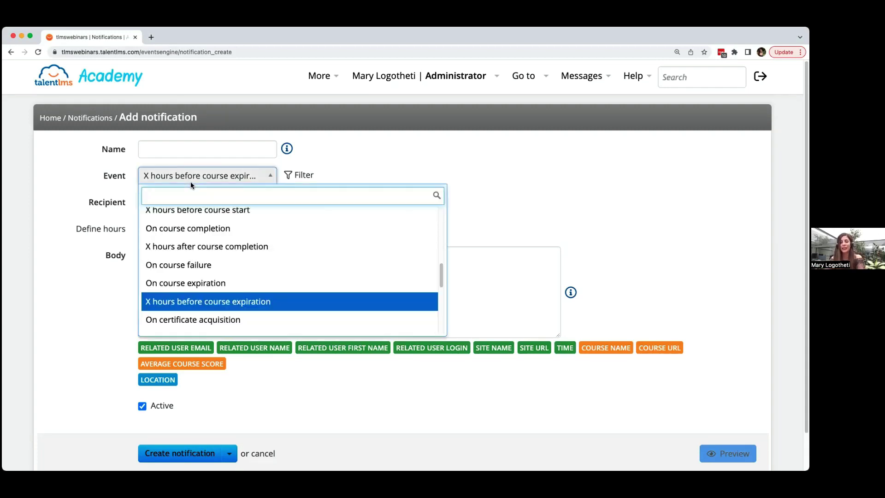
text(acqui)
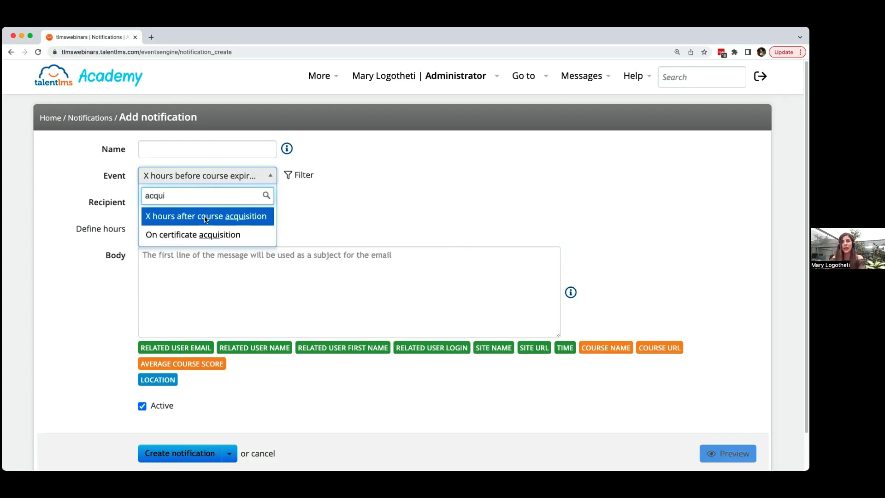
click(204, 216)
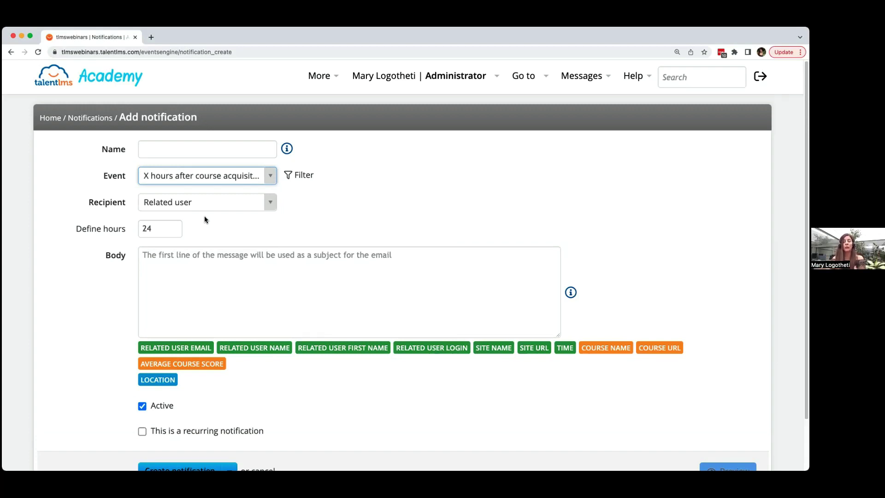
click(173, 226)
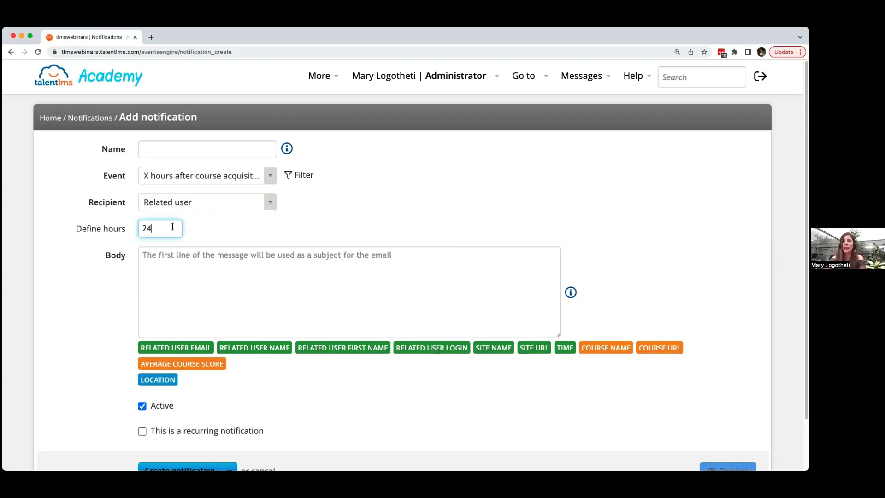
text(0)
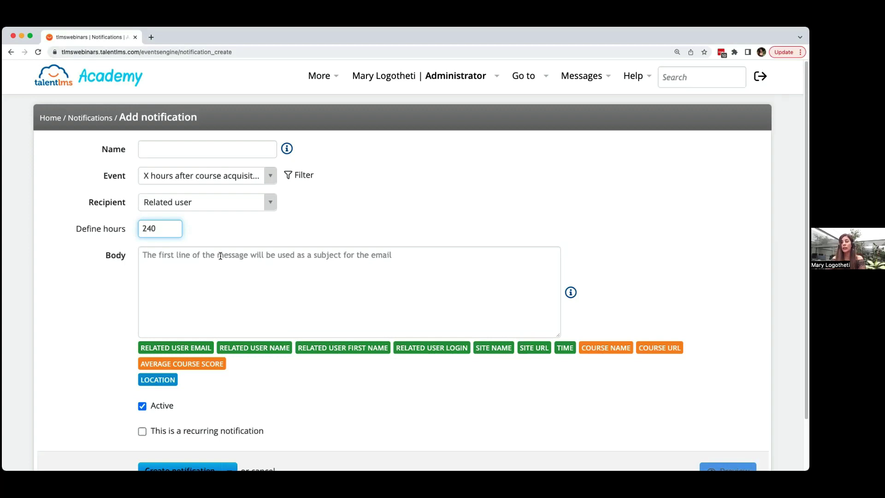
Make the notification recurring and view its repeat and end options.
scroll(65, 364, down, 2)
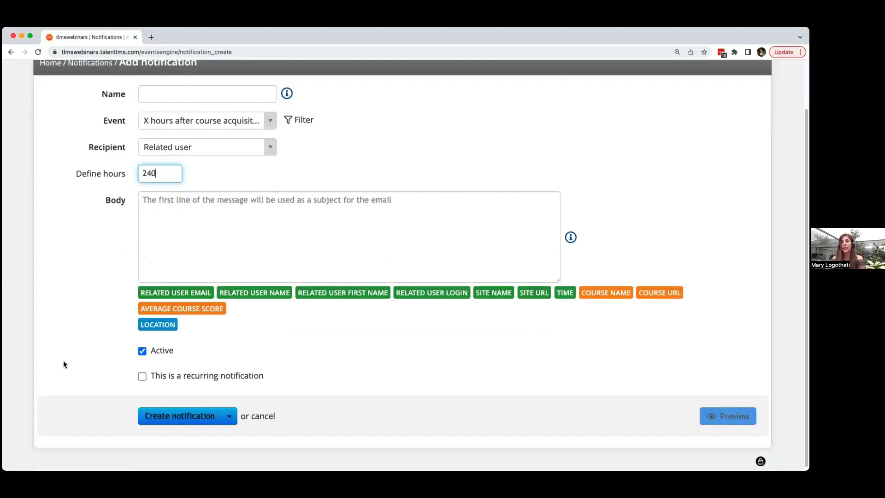
click(143, 375)
scroll(106, 374, down, 1)
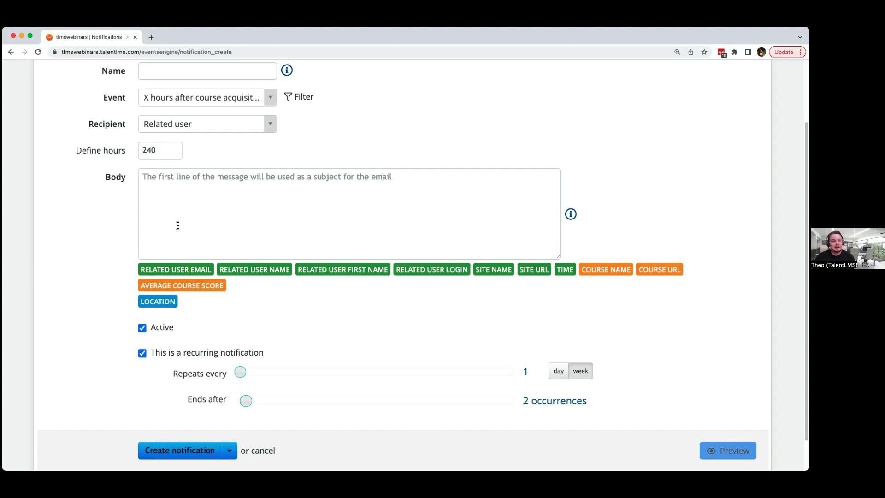
Leave the notification form without creating it and switch to the Instructor role.
scroll(394, 177, up, 1)
scroll(444, 112, up, 5)
click(456, 76)
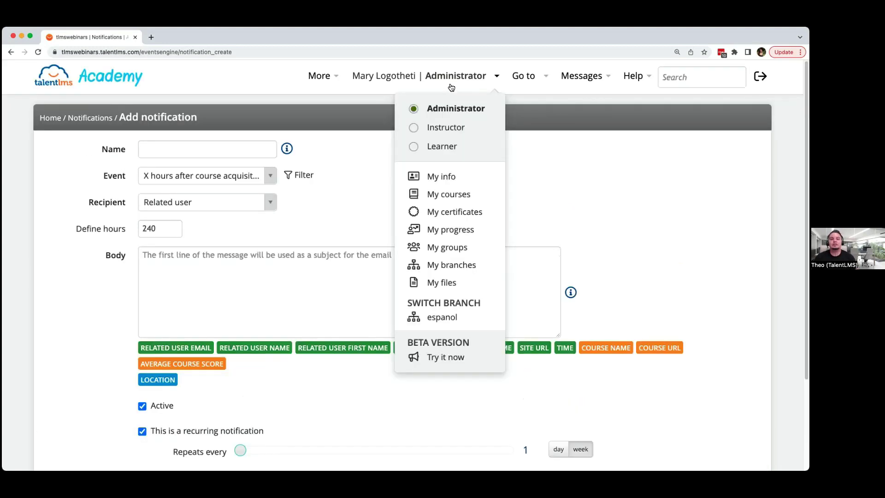
click(449, 125)
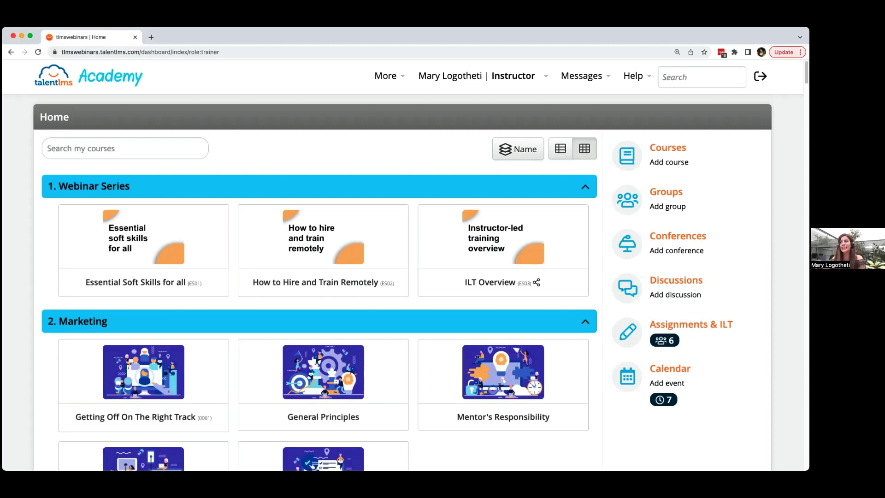
Start a new discussion topic titled "QA" with the message "Invite..".
click(697, 295)
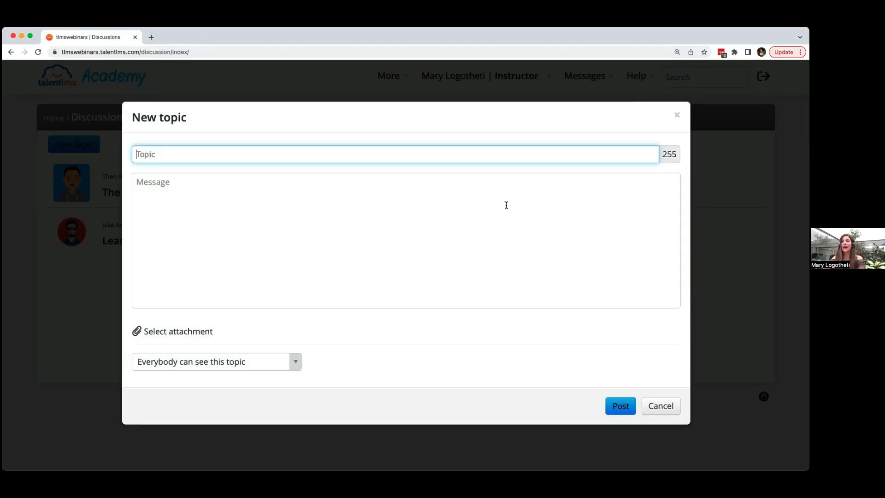
text(QA)
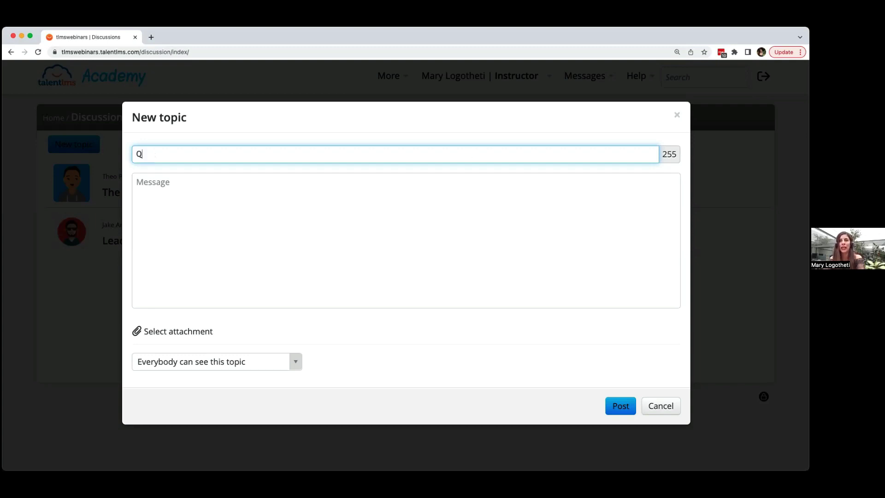
click(484, 202)
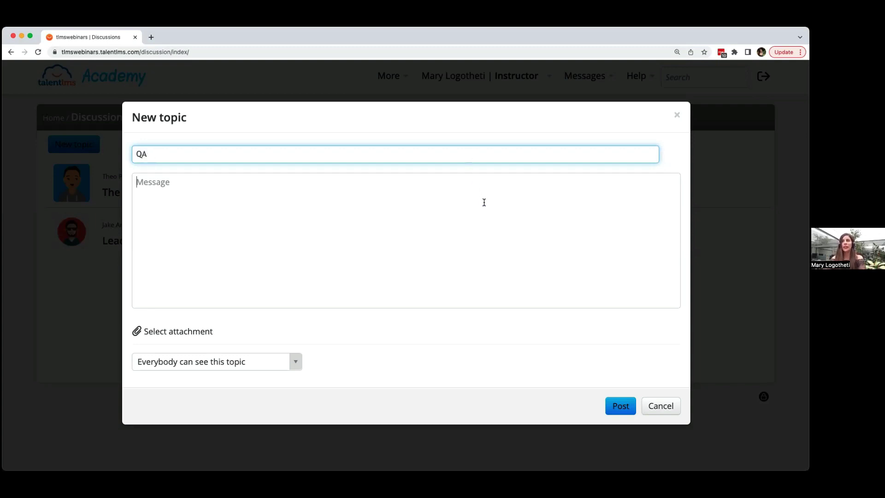
text(Invite..)
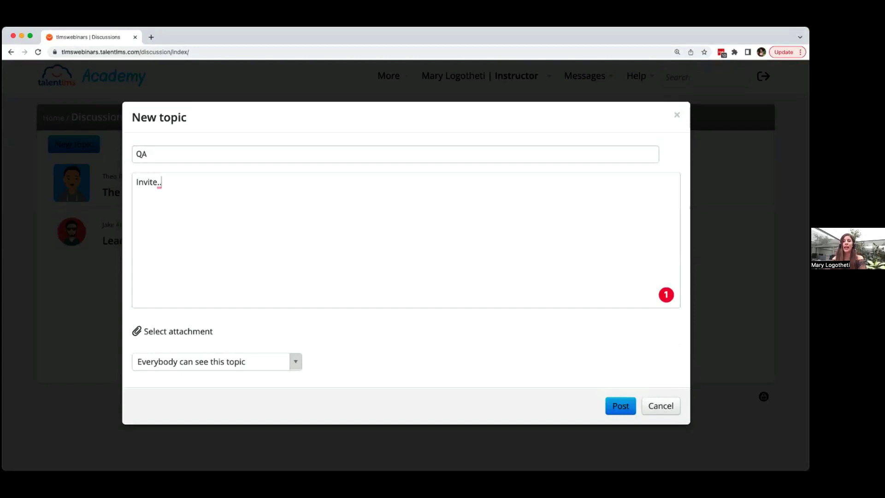
Limit the topic's visibility to specific users of the How to Hire and Train Remotely (ES02) course and post it.
click(297, 362)
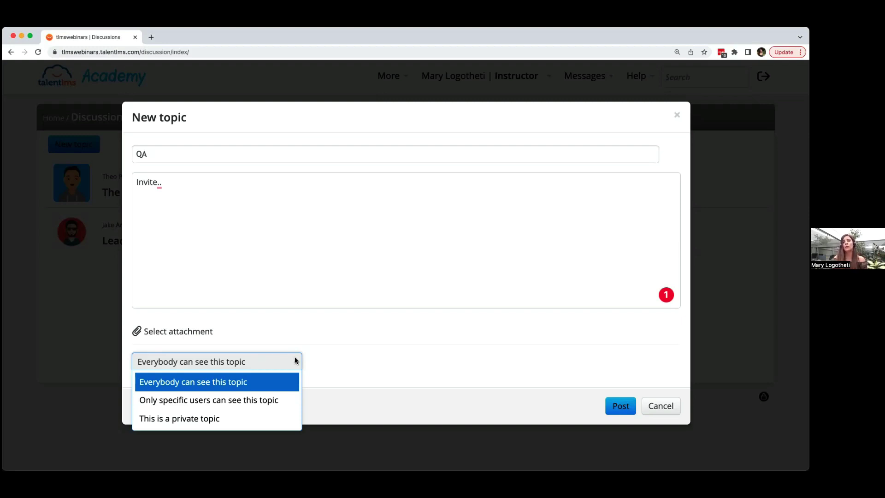
click(290, 399)
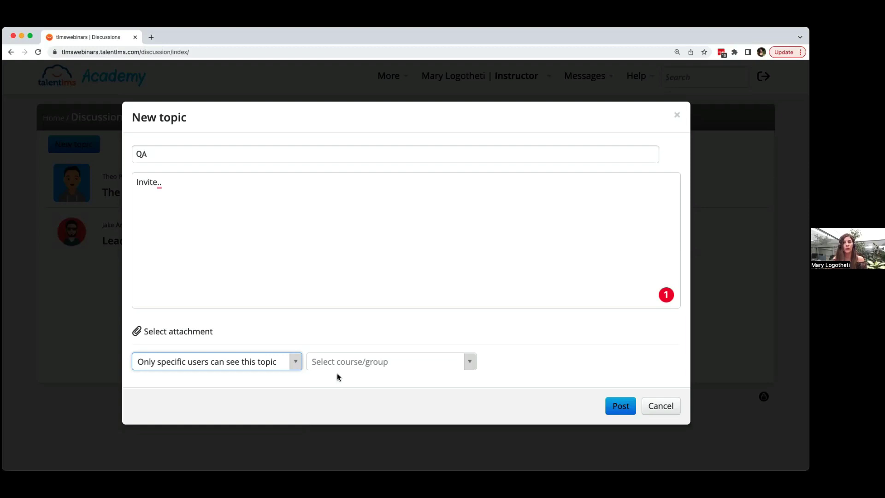
click(339, 361)
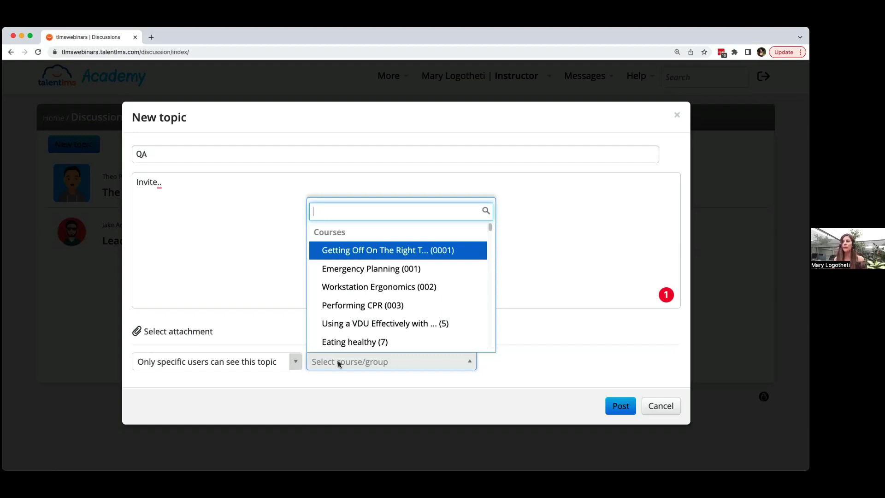
text(how t)
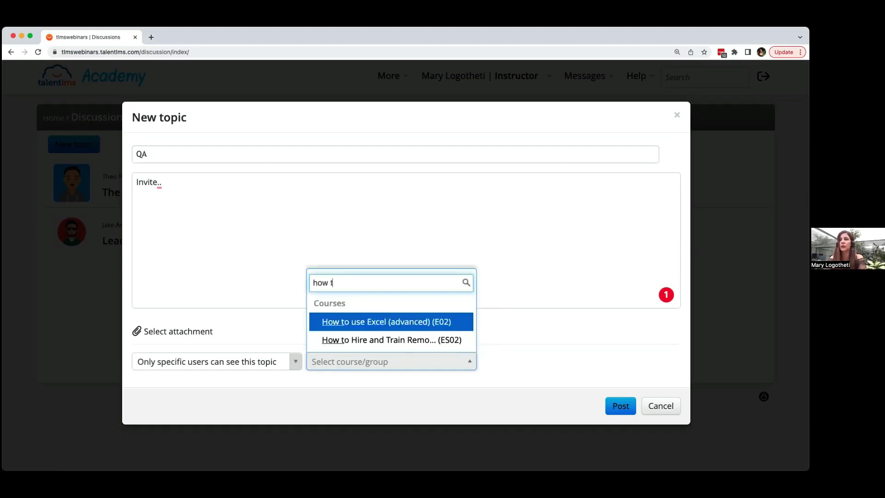
text(o)
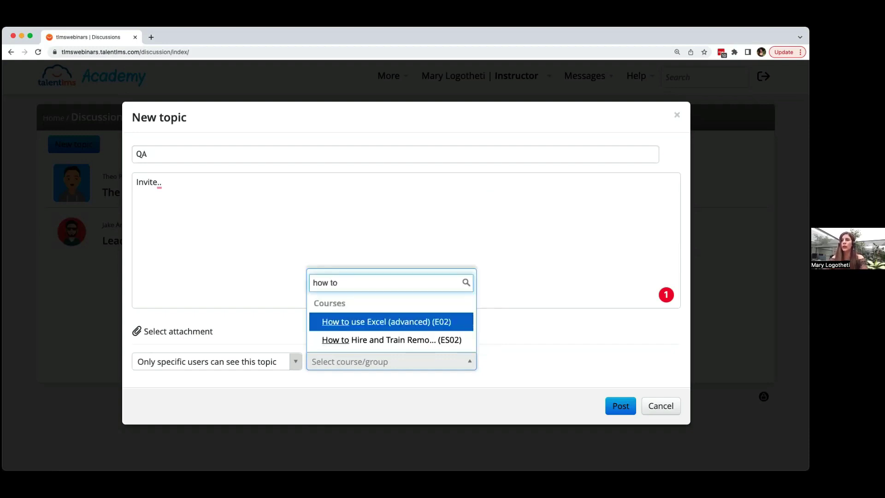
click(371, 341)
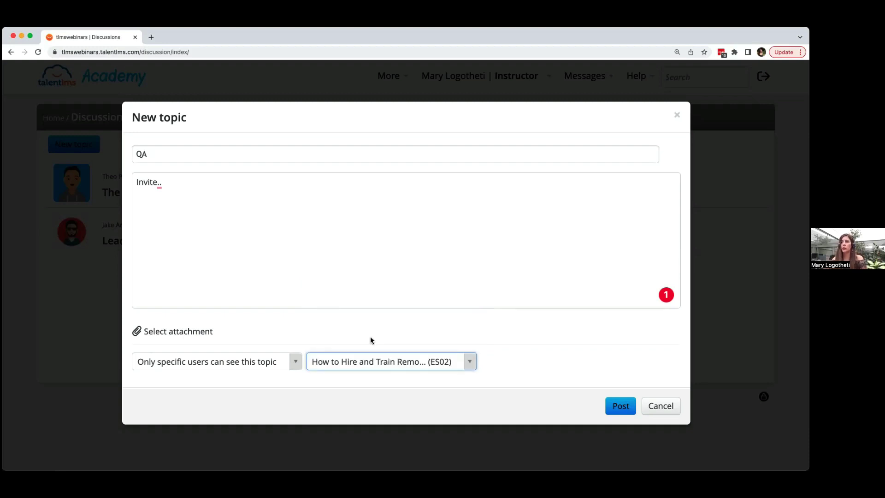
click(619, 406)
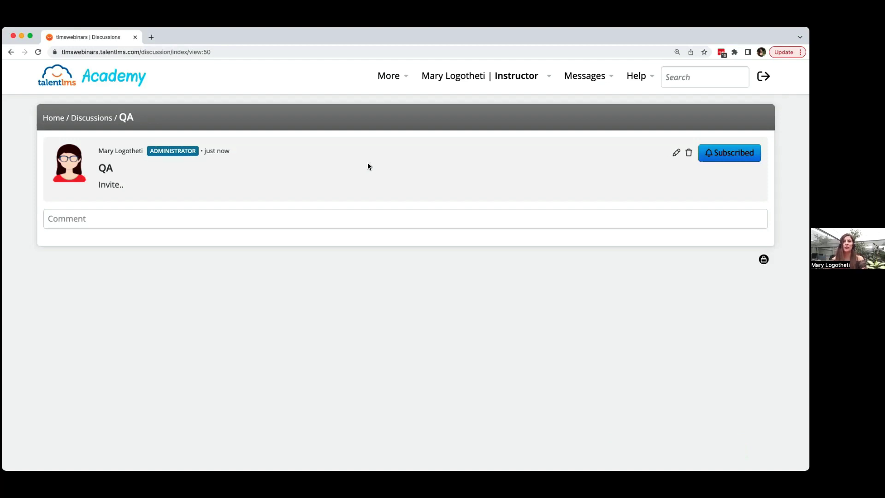
Post the comment "I like it!!" on the QA discussion.
click(359, 218)
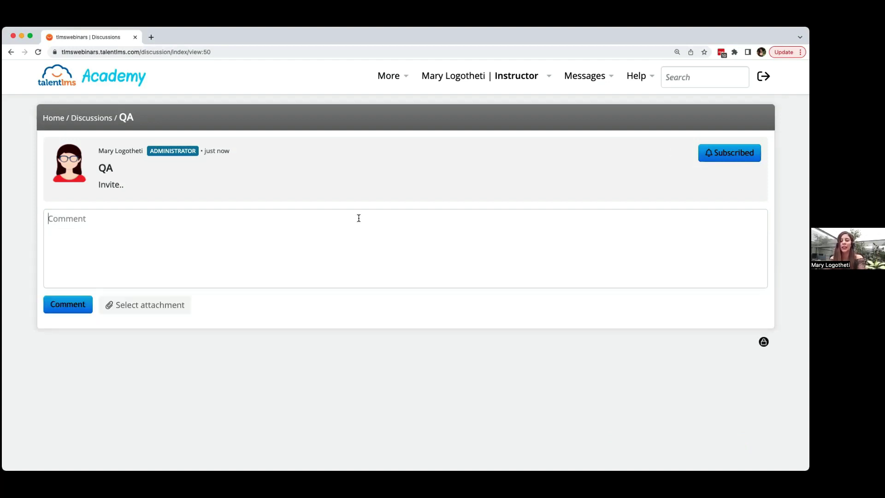
text(I like it!!)
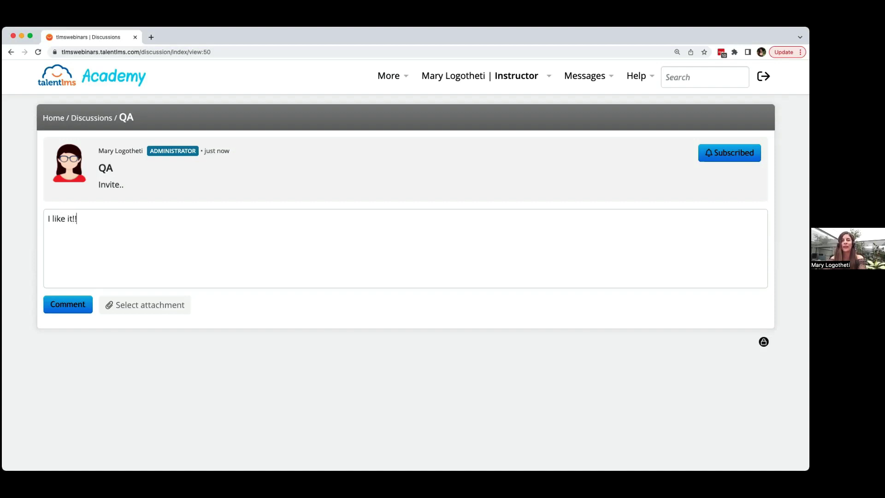
click(67, 304)
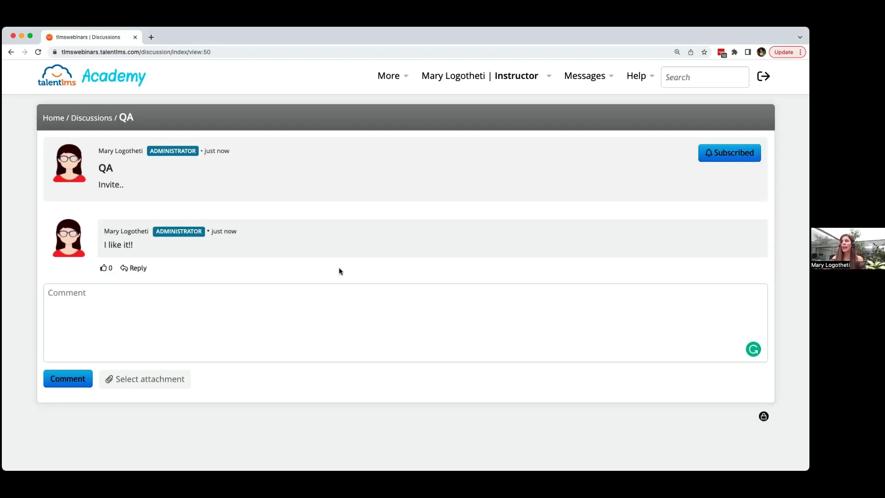
click(708, 159)
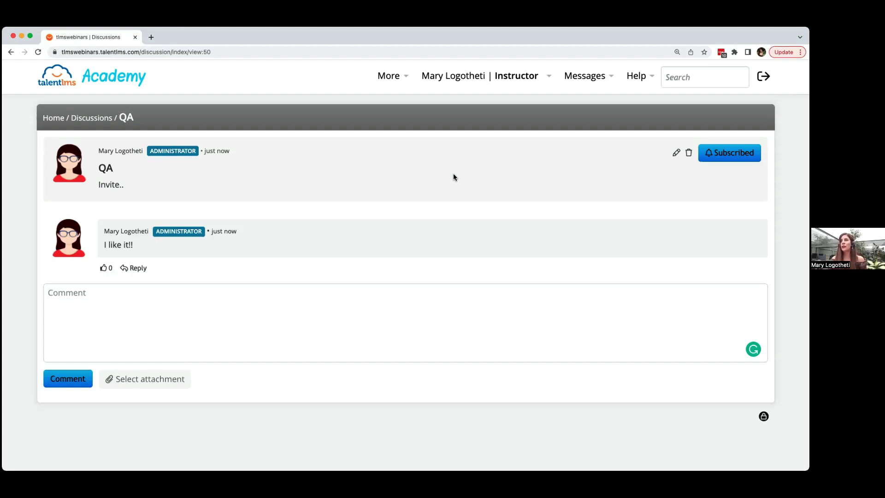
Copy the web address of the QA discussion.
click(251, 52)
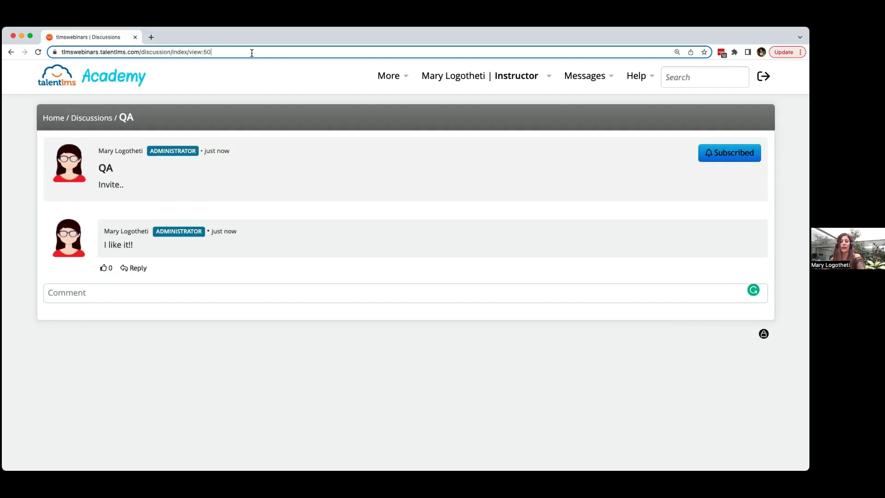
key(super+a)
key(super+c)
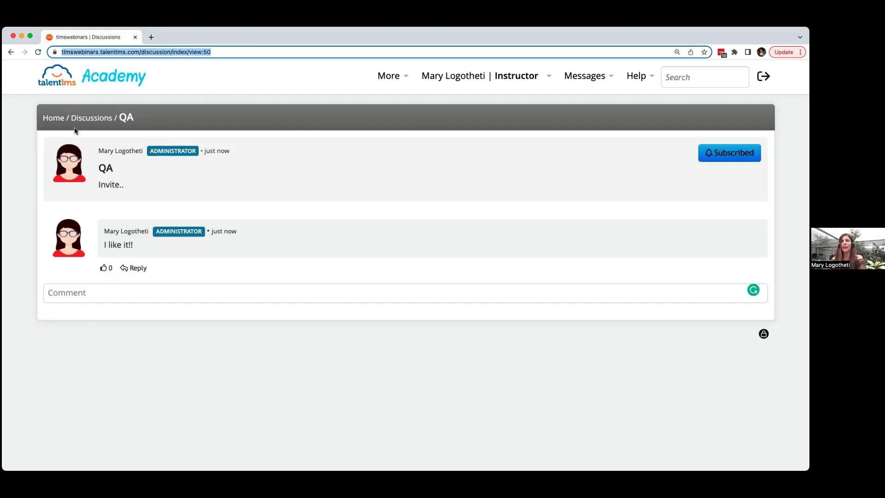
Start an iFrame unit in the How to Hire and Train Remotely course, embed the copied discussion address and review the embedded discussion.
click(61, 121)
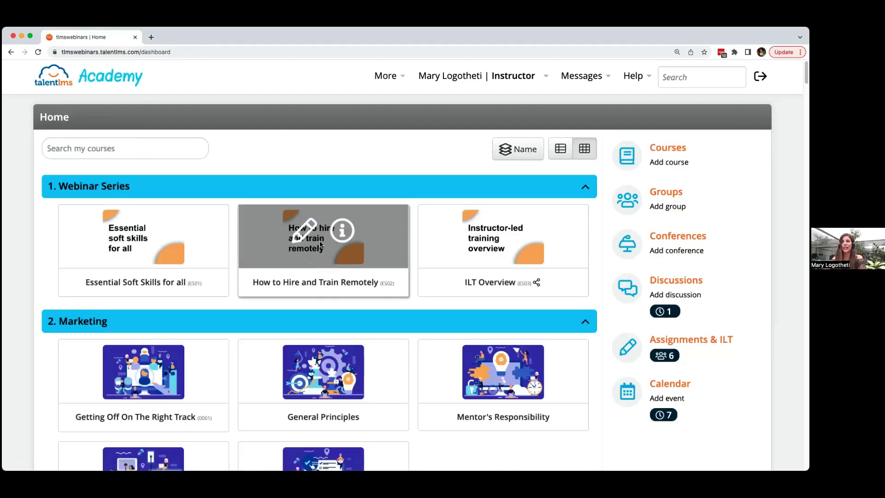
click(309, 228)
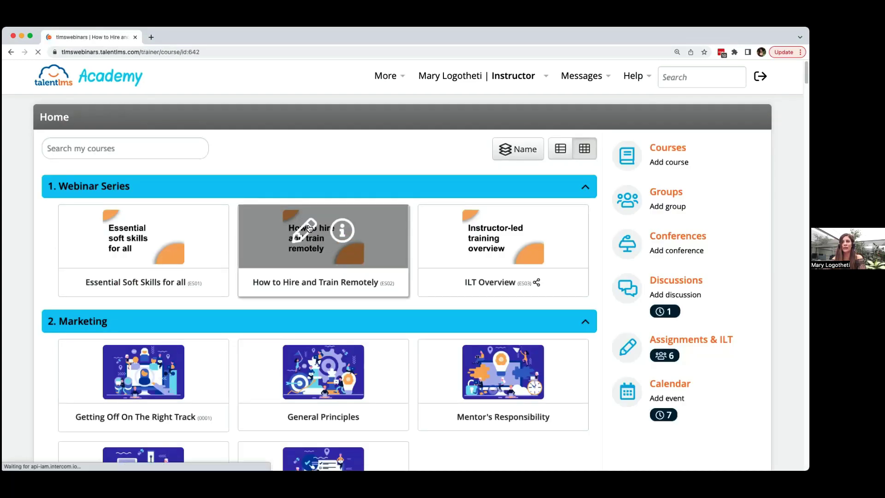
click(74, 234)
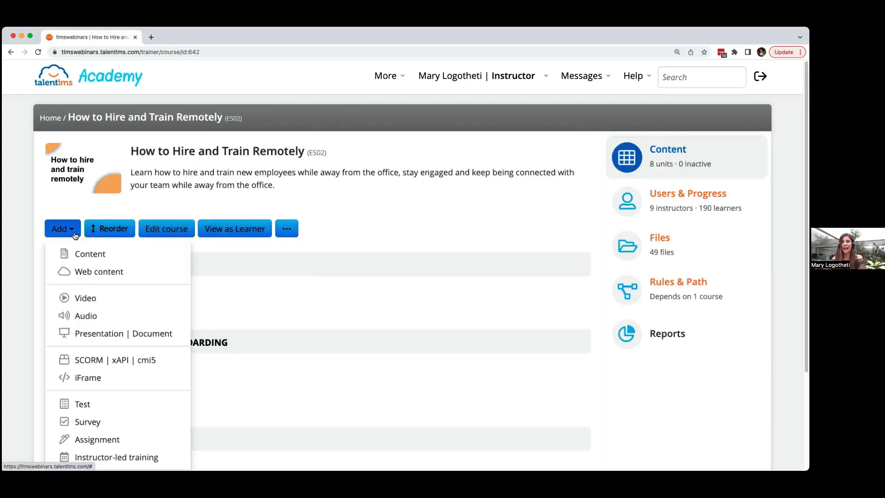
click(78, 382)
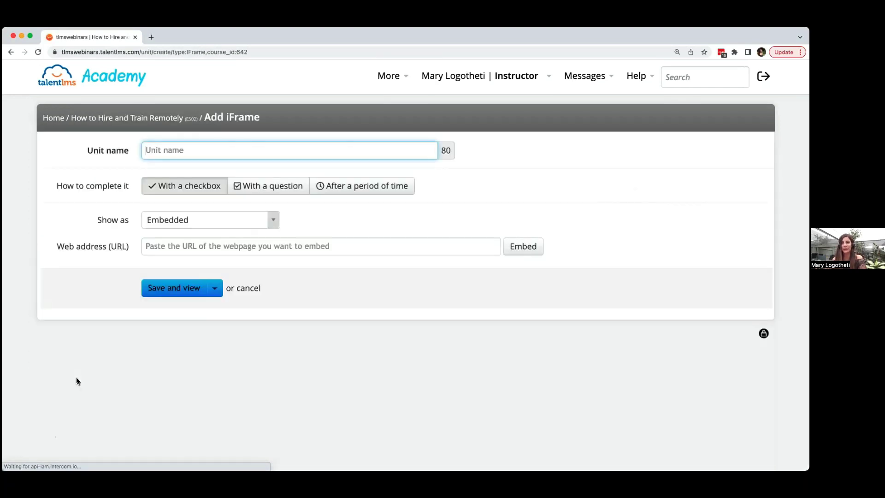
click(174, 247)
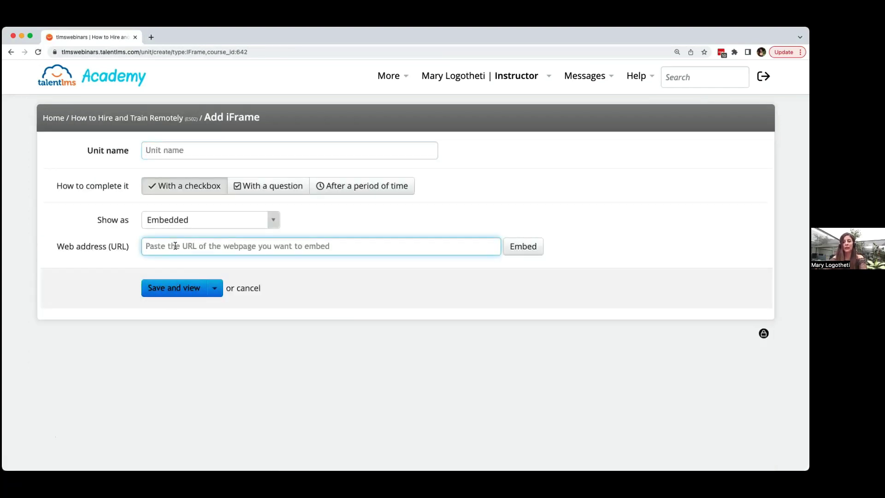
key(super+v)
click(525, 246)
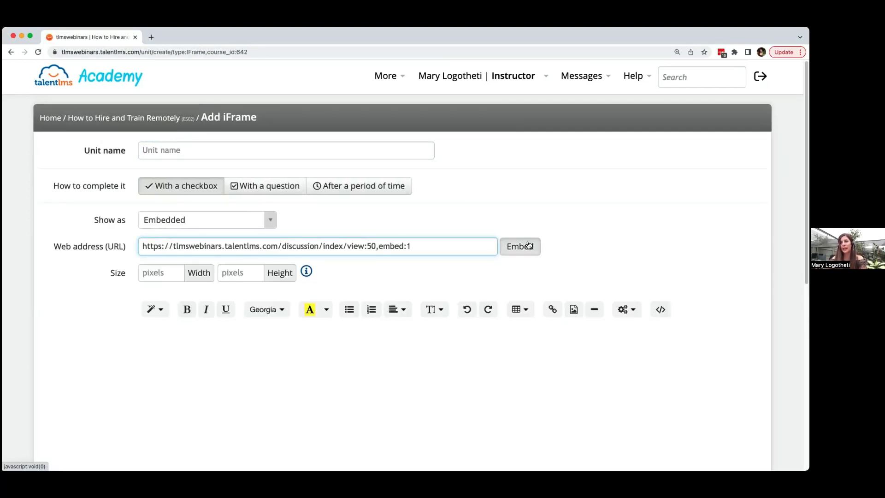
scroll(674, 213, down, 4)
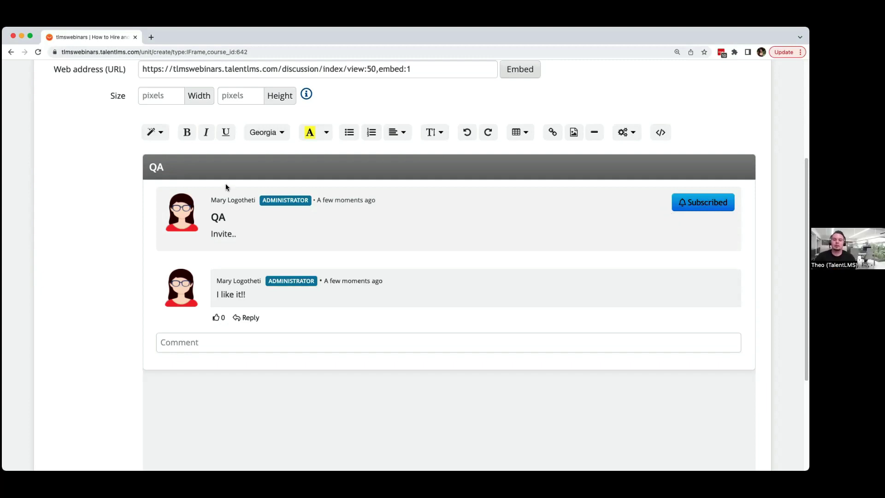
scroll(82, 166, up, 5)
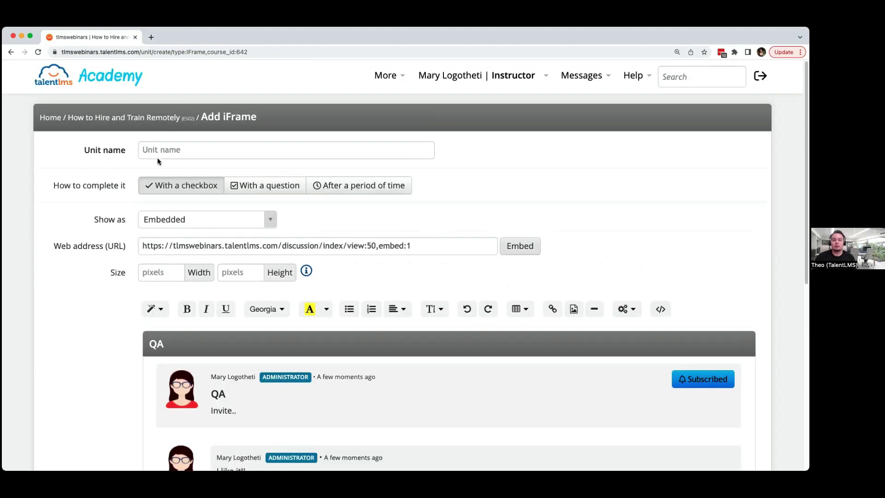
Switch to the Administrator role, discarding the unsaved iFrame unit.
click(505, 91)
click(504, 104)
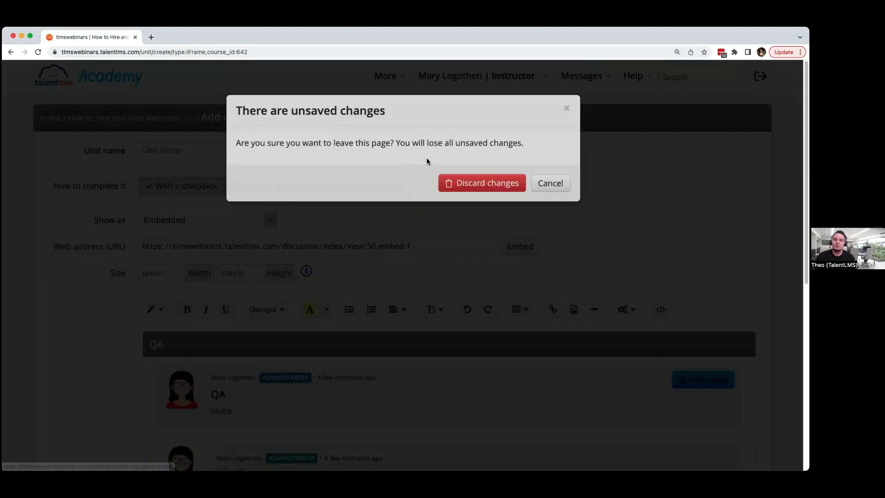
click(496, 191)
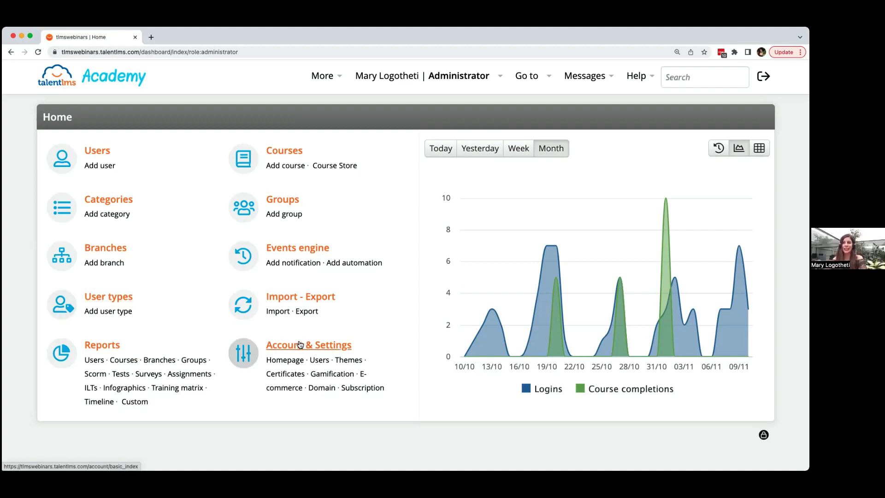
In the account's user settings, expand the social options and allow sharing certificates on LinkedIn.
click(319, 362)
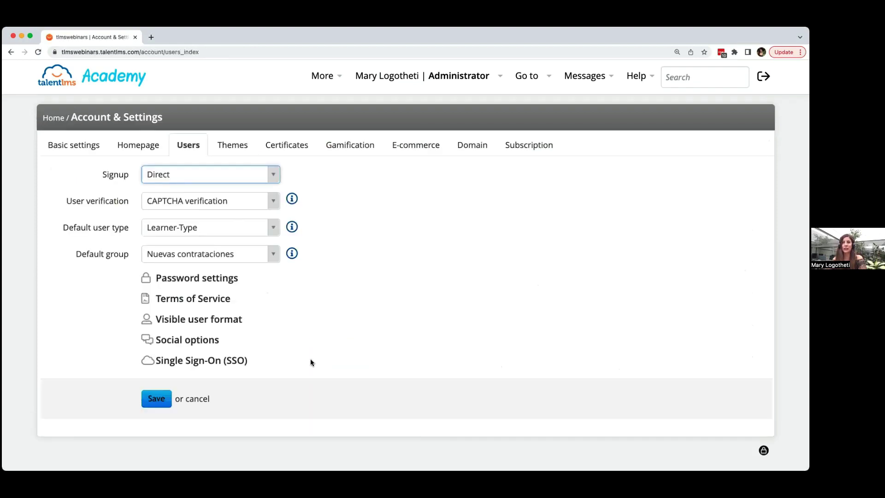
click(199, 343)
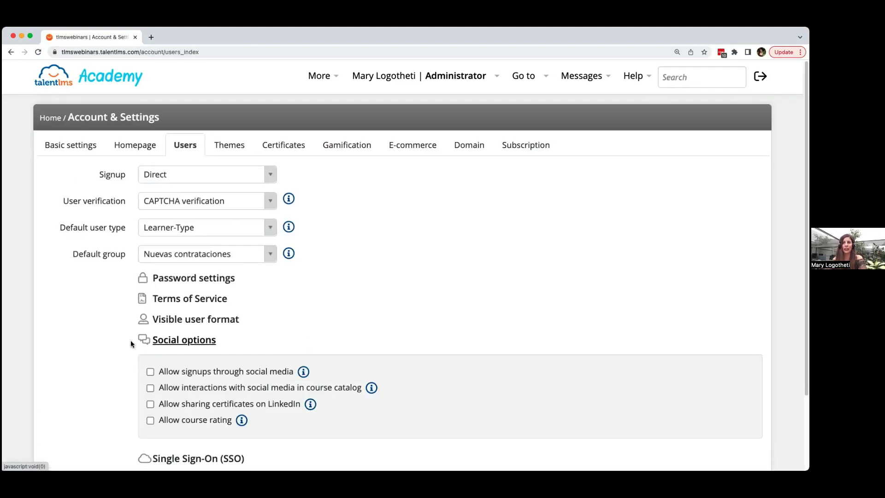
scroll(89, 362, down, 1)
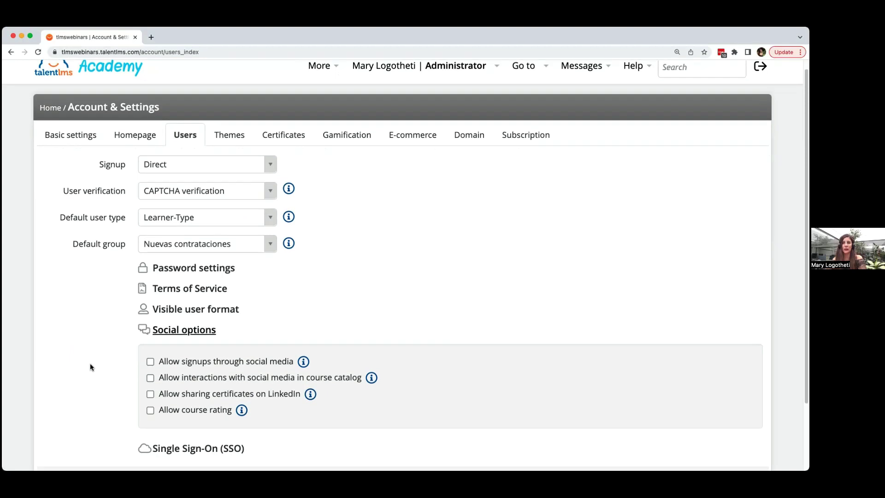
click(150, 395)
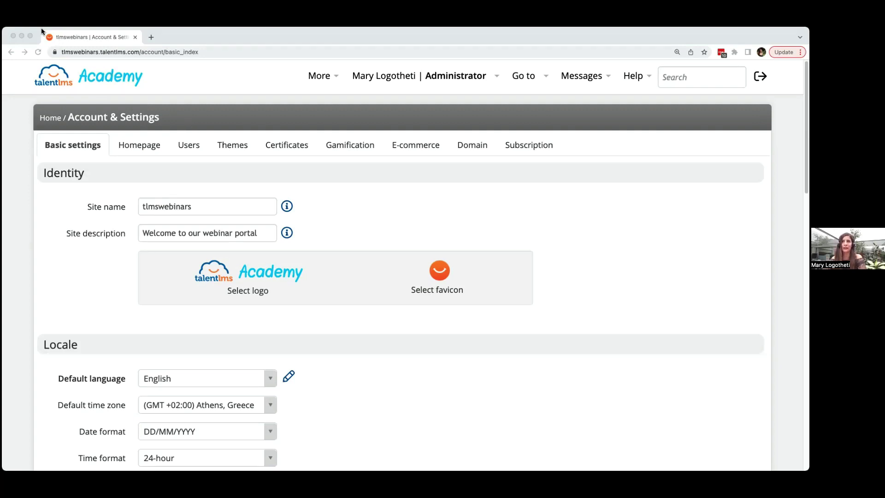
In the account's theme settings, try header colors #E11010 and #4D1515 for the custom theme.
click(227, 146)
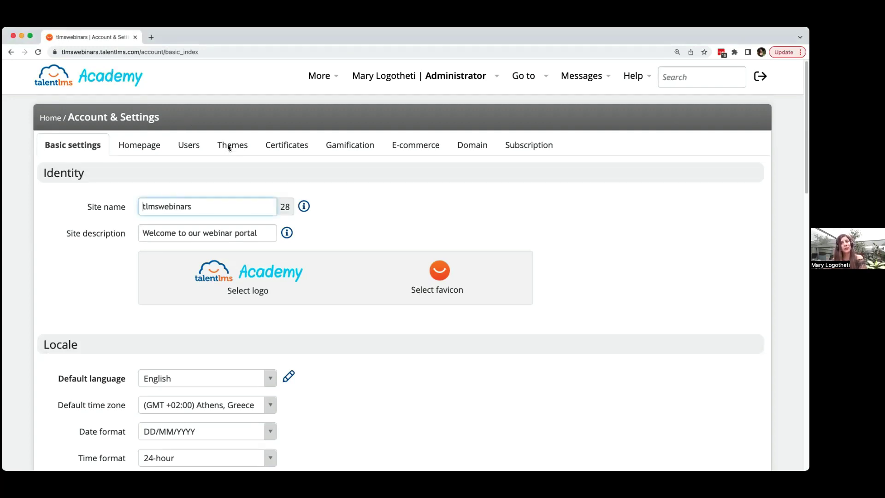
click(230, 147)
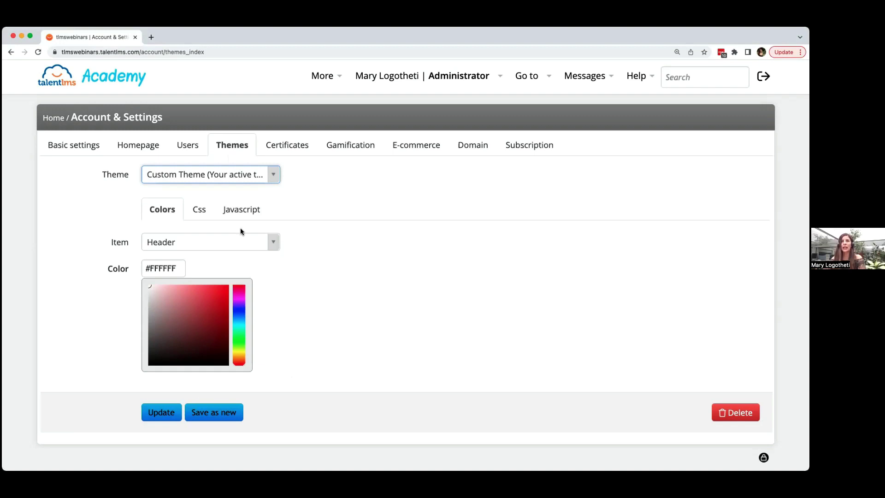
click(167, 242)
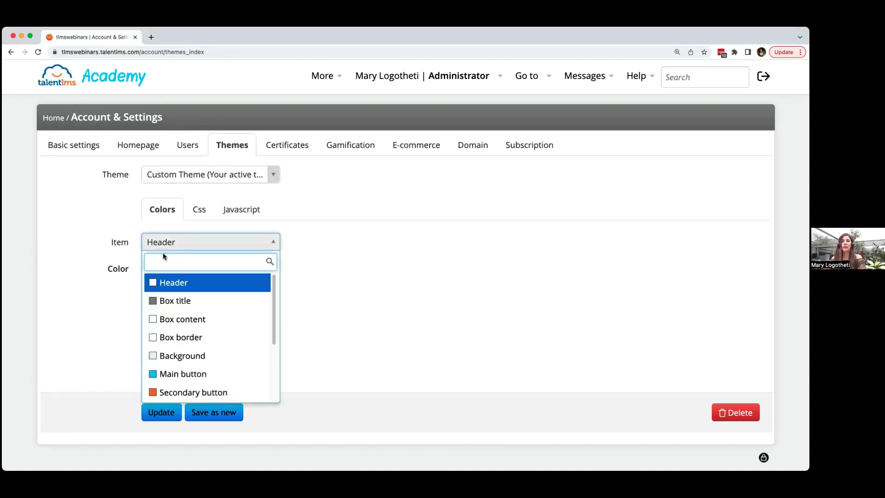
click(156, 286)
click(163, 271)
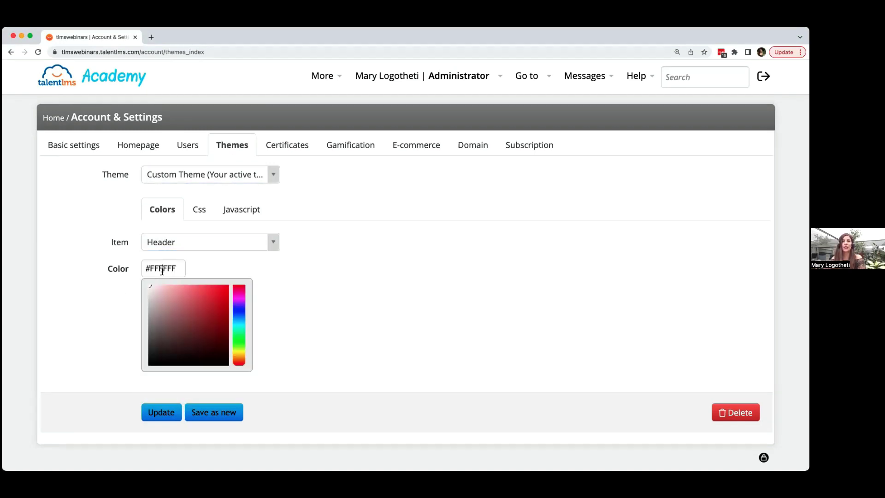
click(223, 294)
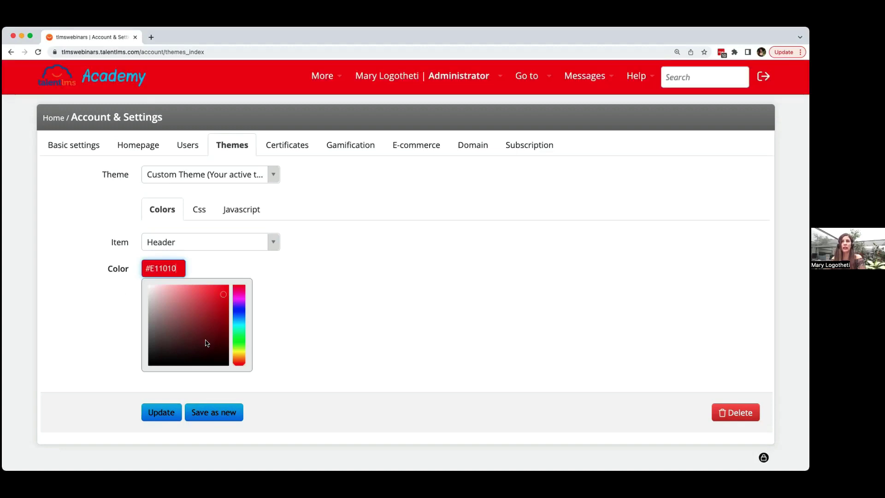
click(206, 342)
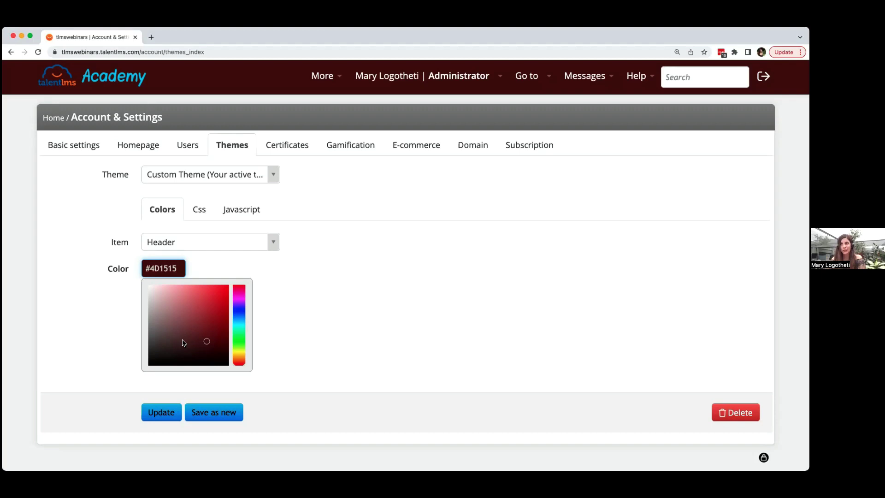
Open the custom domain mapping in the account's domain settings and read the notes on the Domain Name System and CNAME record.
click(463, 154)
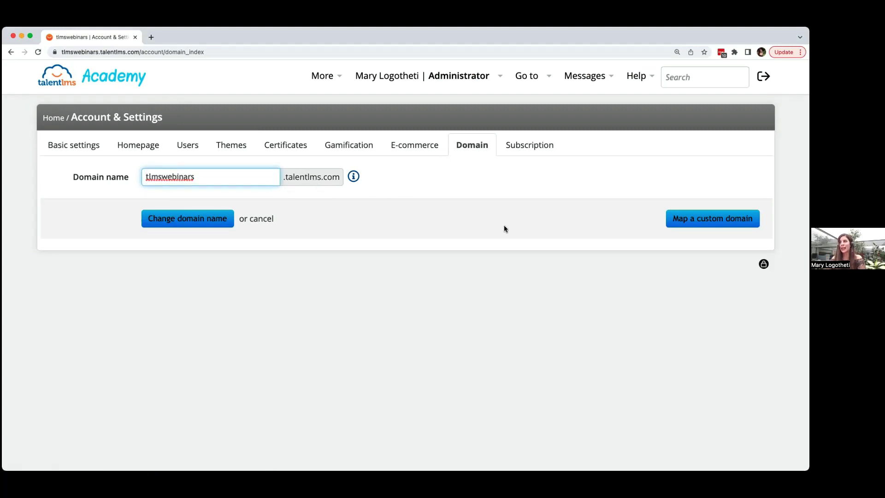
click(681, 221)
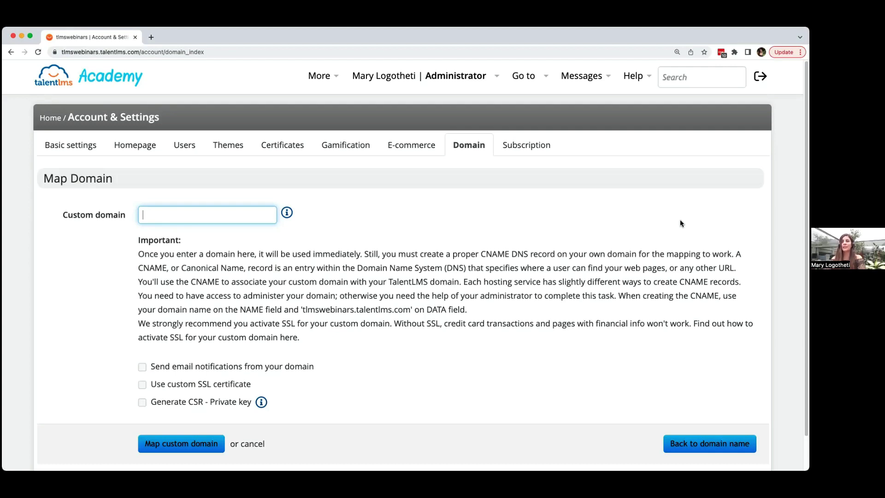
drag(371, 267, 469, 267)
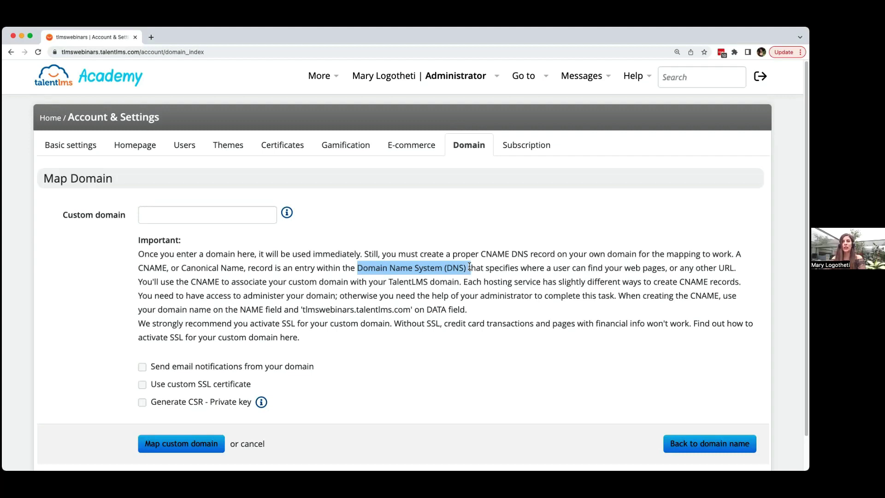
double_click(219, 281)
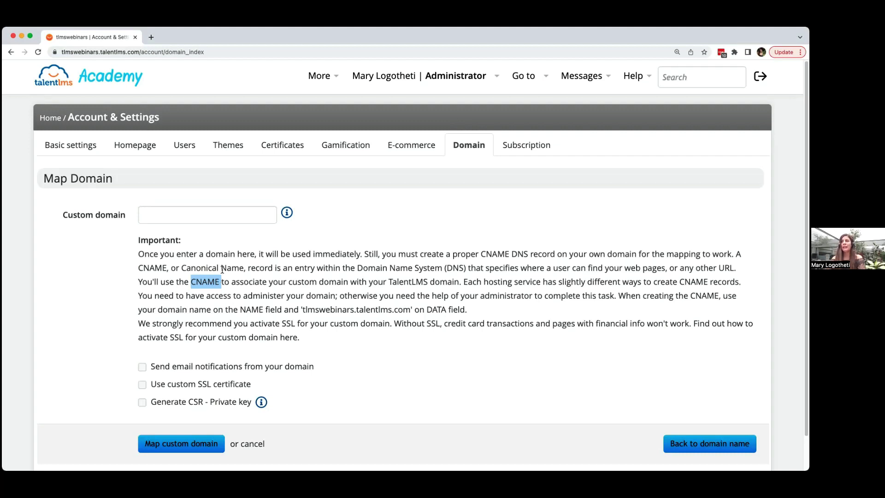
Examine the custom homepage in the account settings, from its banner and featured courses down to the options for adding sections.
click(144, 154)
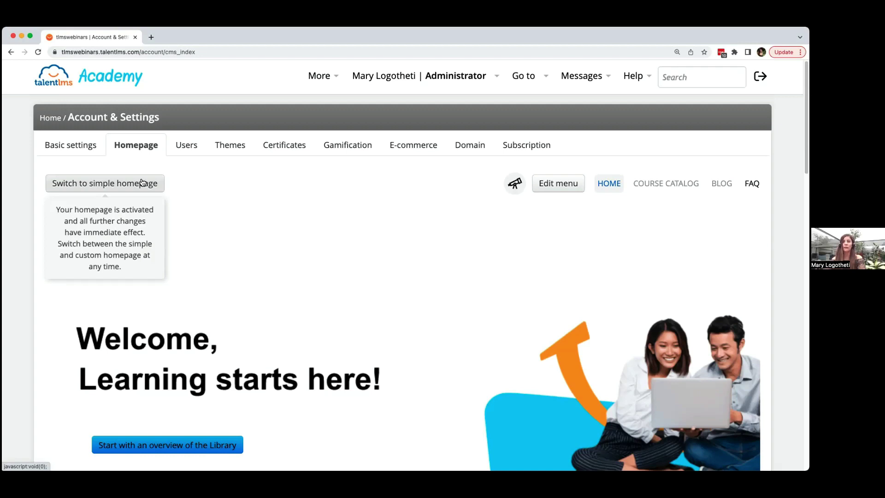
scroll(289, 276, down, 5)
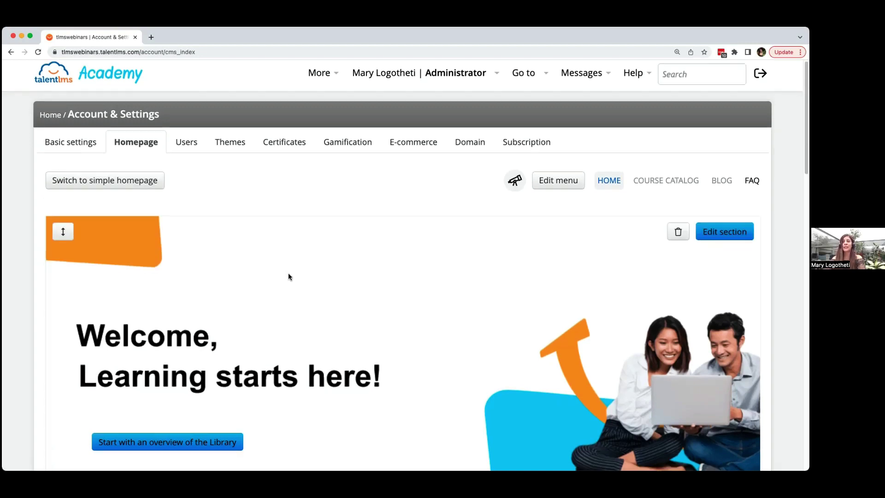
scroll(289, 275, down, 4)
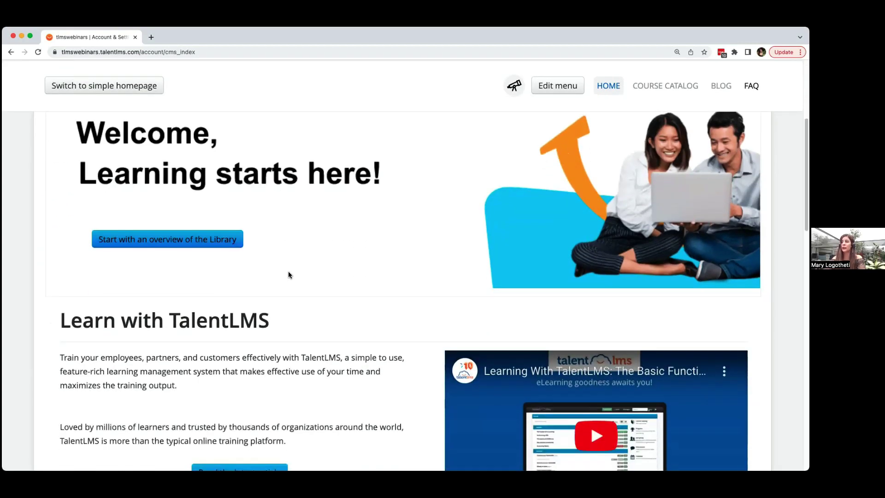
scroll(288, 274, down, 3)
scroll(289, 275, down, 2)
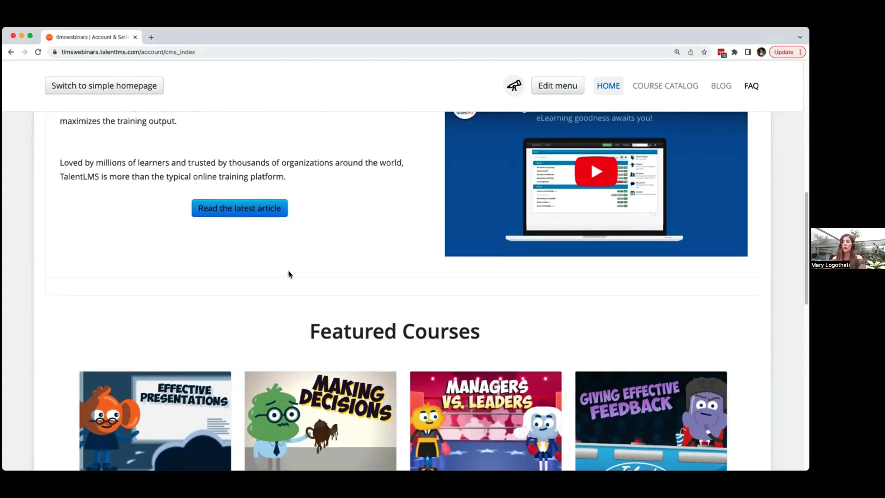
scroll(288, 274, down, 6)
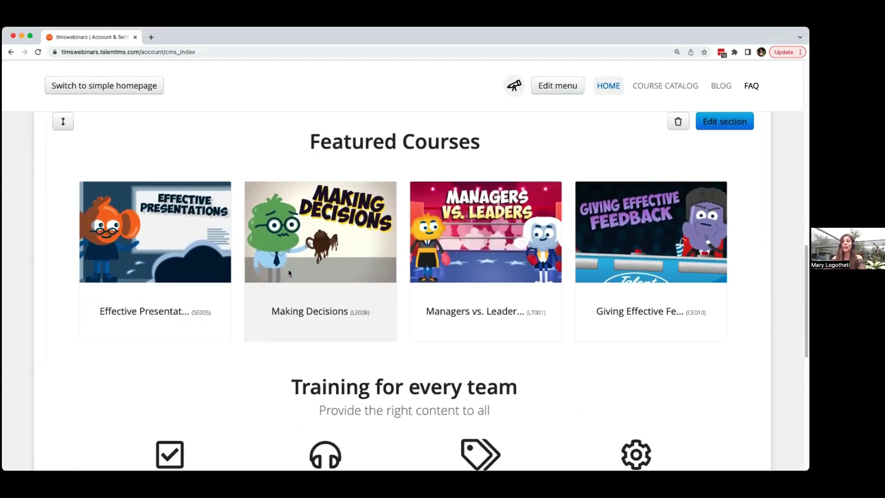
scroll(289, 272, down, 5)
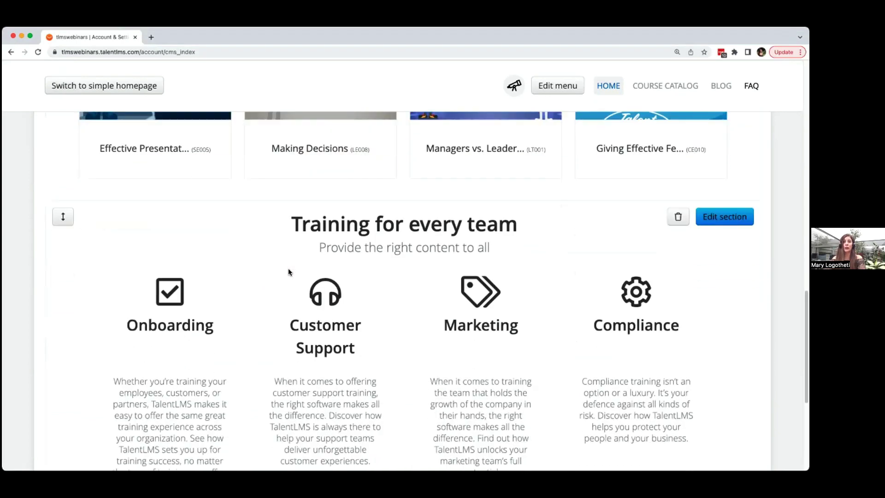
scroll(288, 272, down, 4)
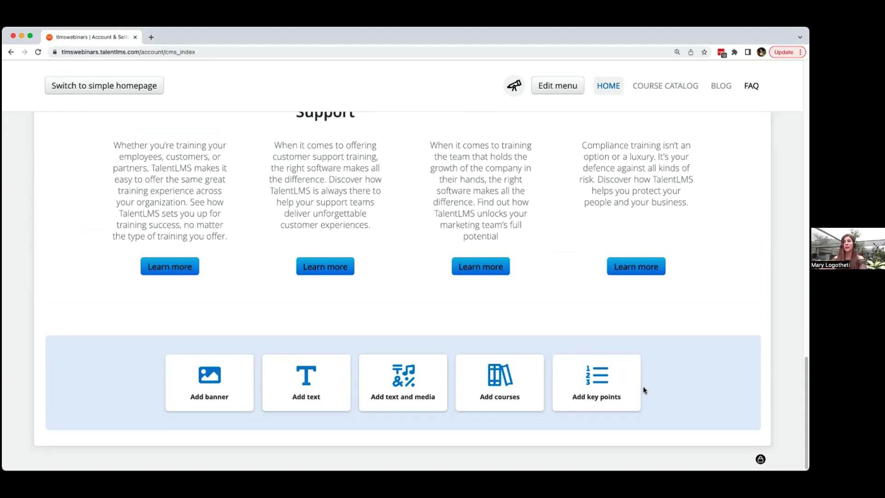
Inspect the homepage menu entries and the kinds of items that can be added, leaving the menu unchanged.
click(557, 92)
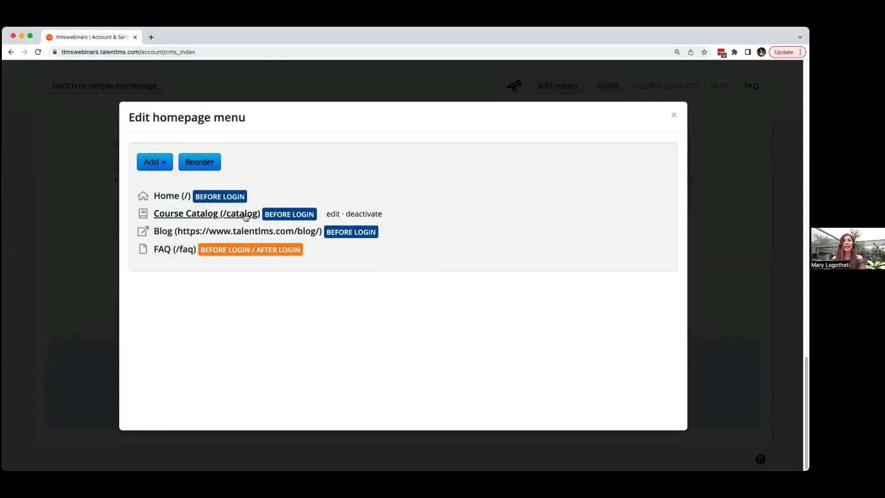
click(148, 158)
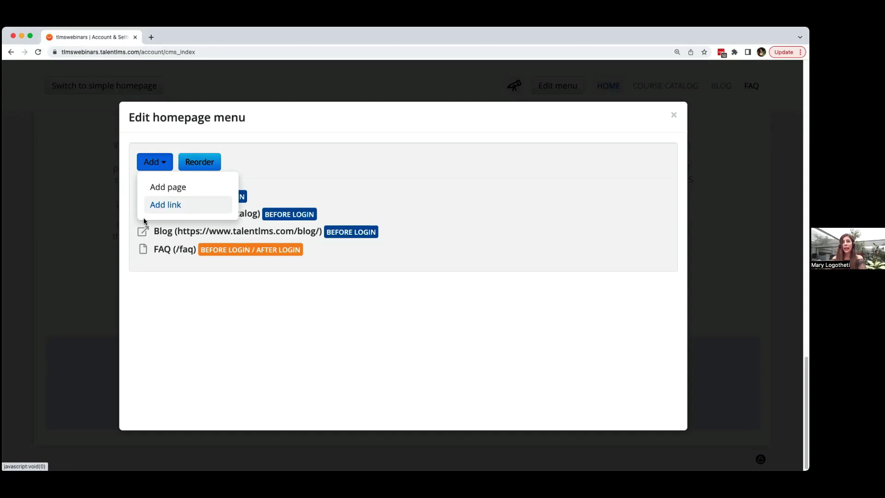
click(95, 222)
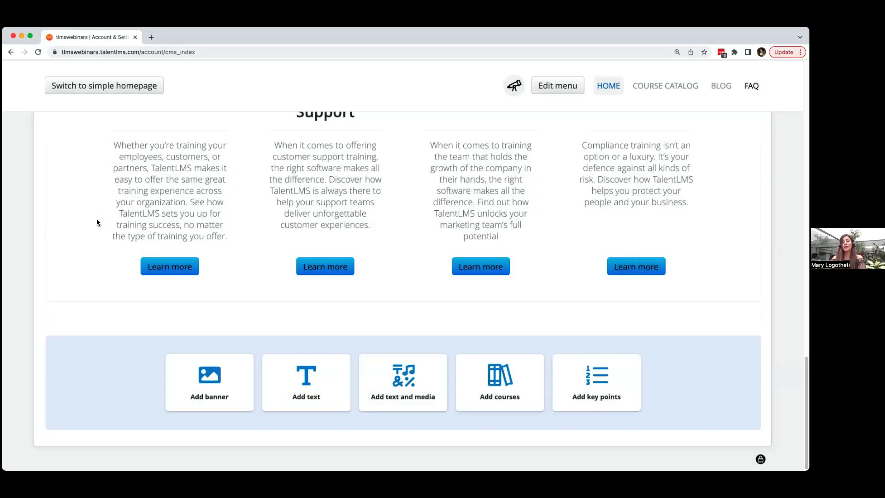
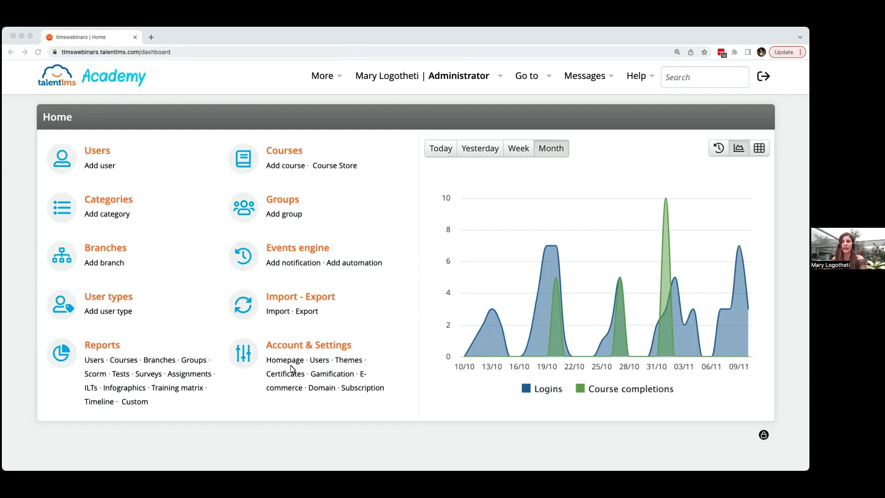
Open the account's gamification settings and review the point rules.
click(331, 377)
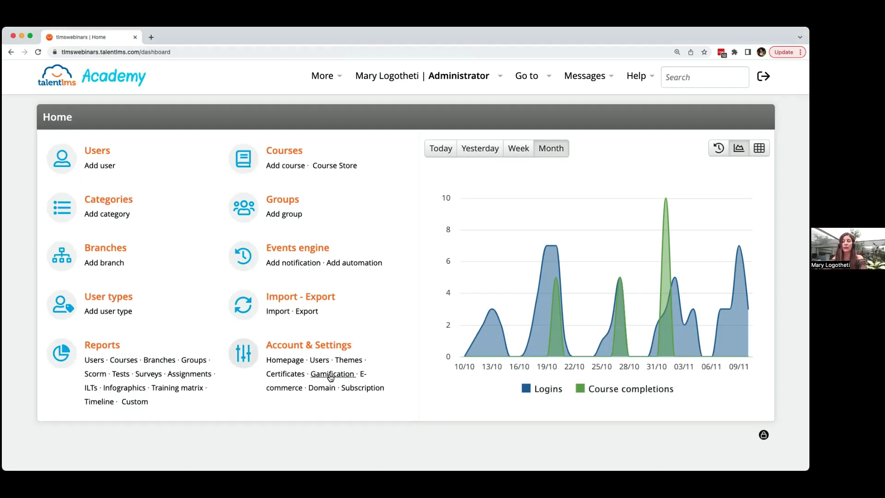
click(330, 377)
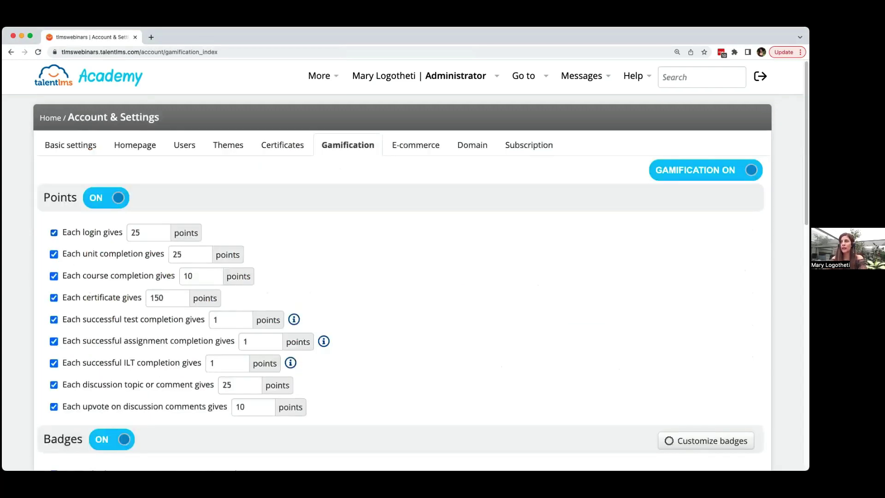
click(726, 170)
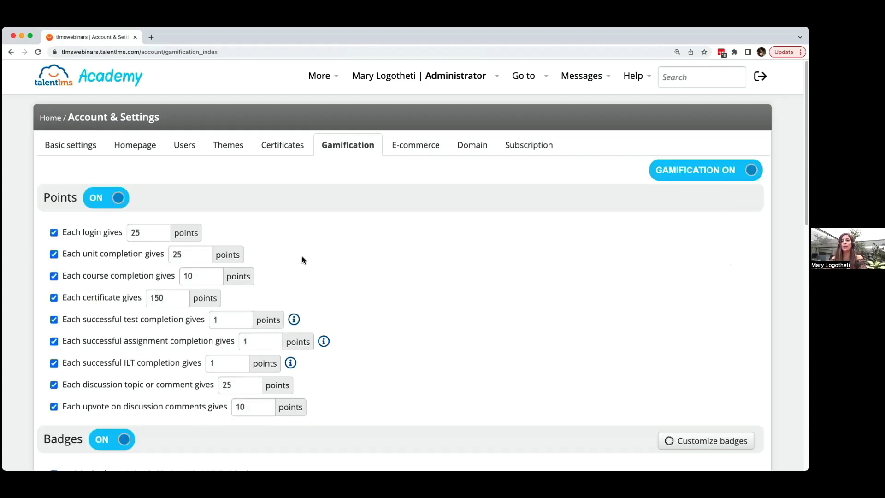
Turn the gamification badges off, review the badge types and turn the badges back on.
click(123, 440)
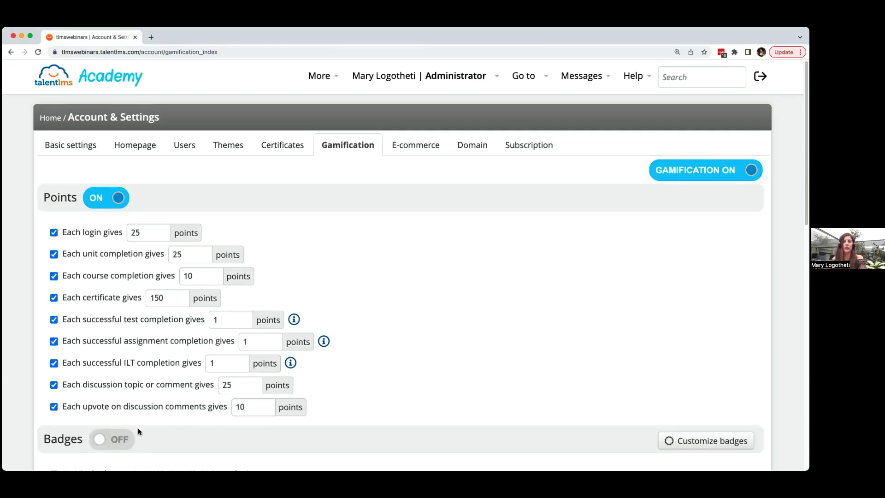
scroll(173, 404, down, 2)
scroll(177, 406, down, 1)
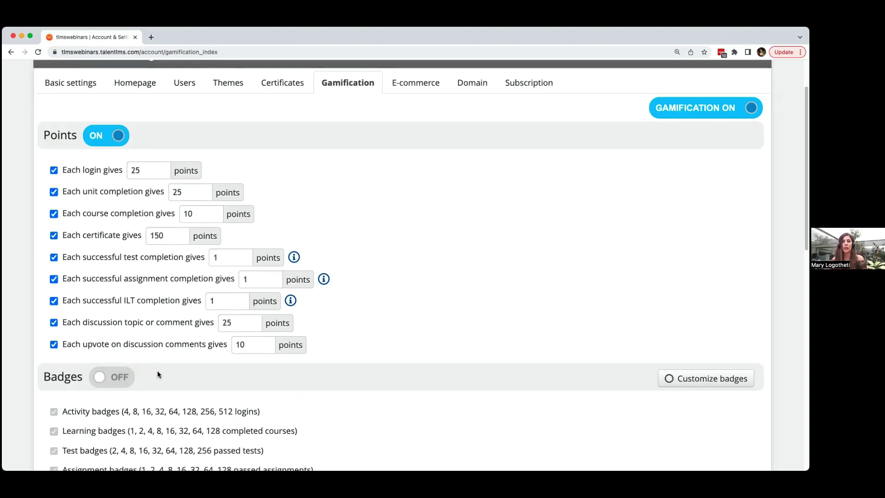
click(118, 380)
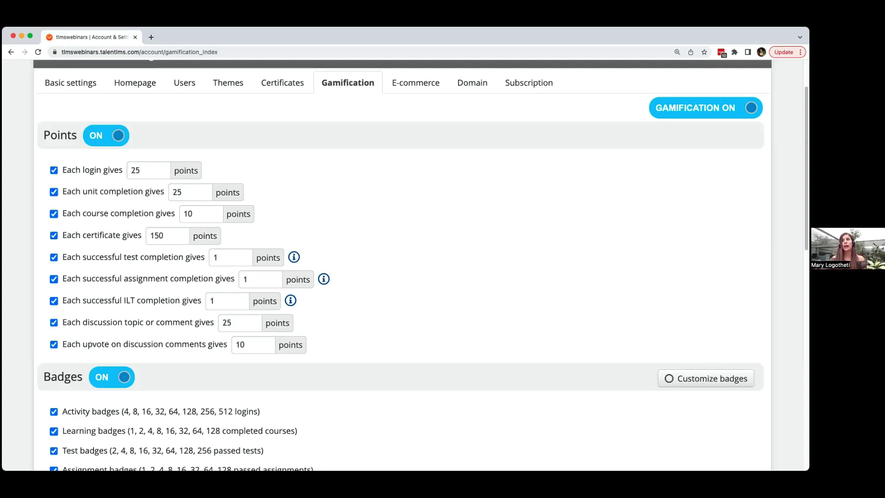
Switch to the Instructor role and inspect the conferences page, including the option to connect with Zoom.us.
scroll(126, 98, up, 3)
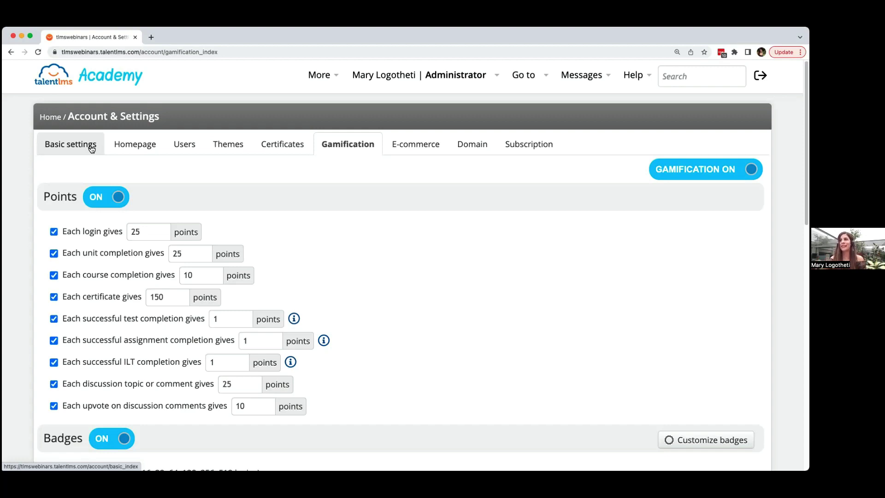
click(427, 87)
click(433, 129)
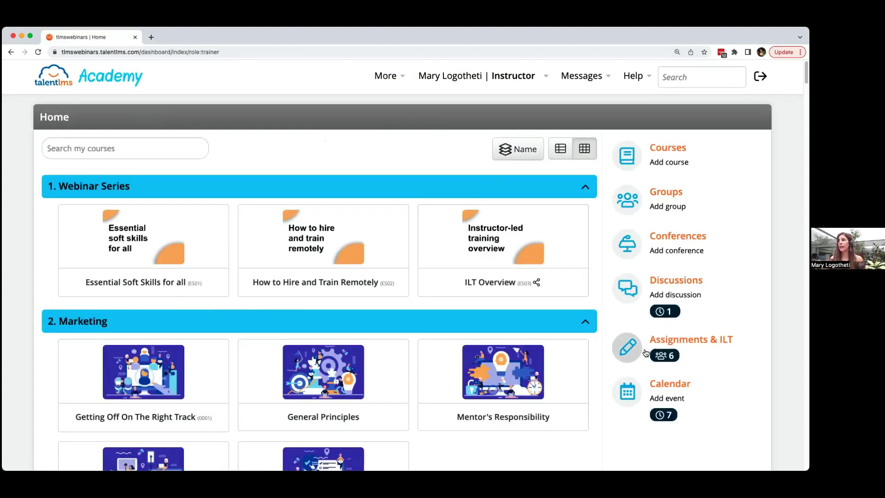
click(685, 240)
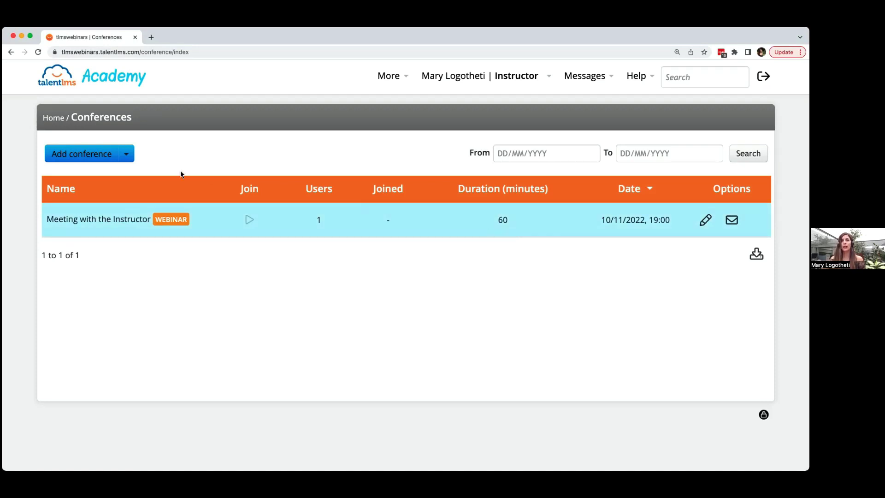
click(129, 159)
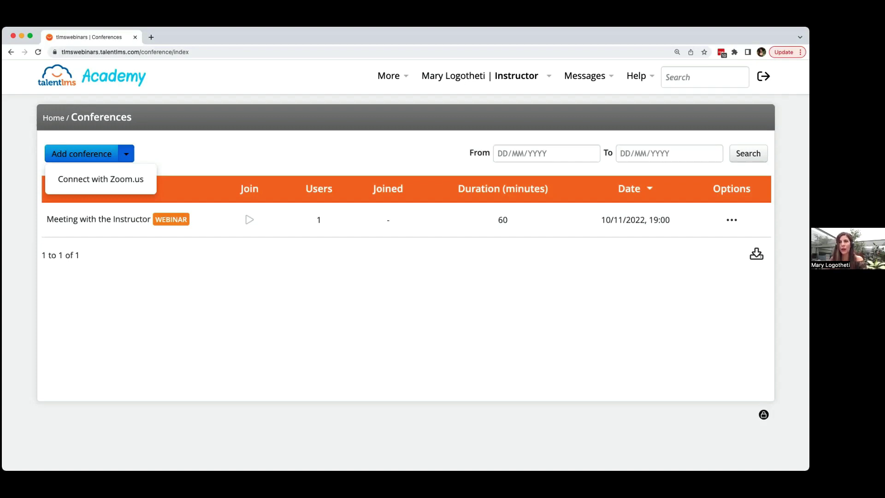
Switch to the Administrator role and inspect the types available for a new automation.
click(500, 78)
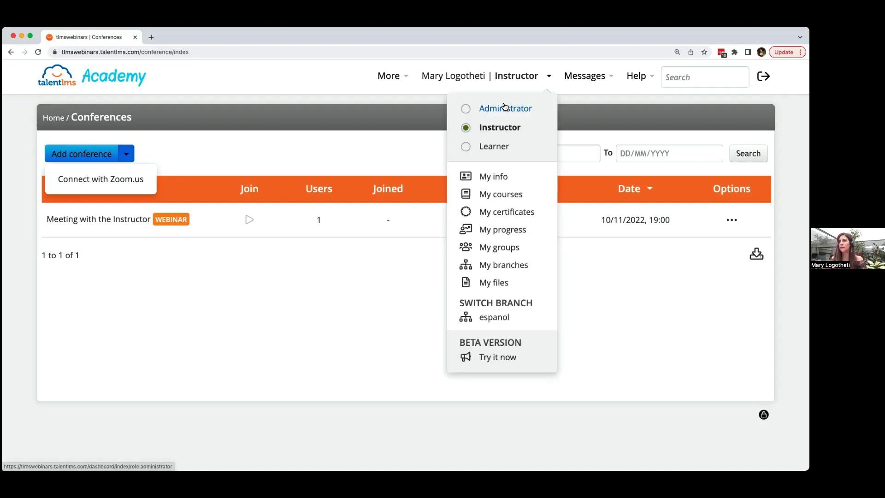
click(503, 110)
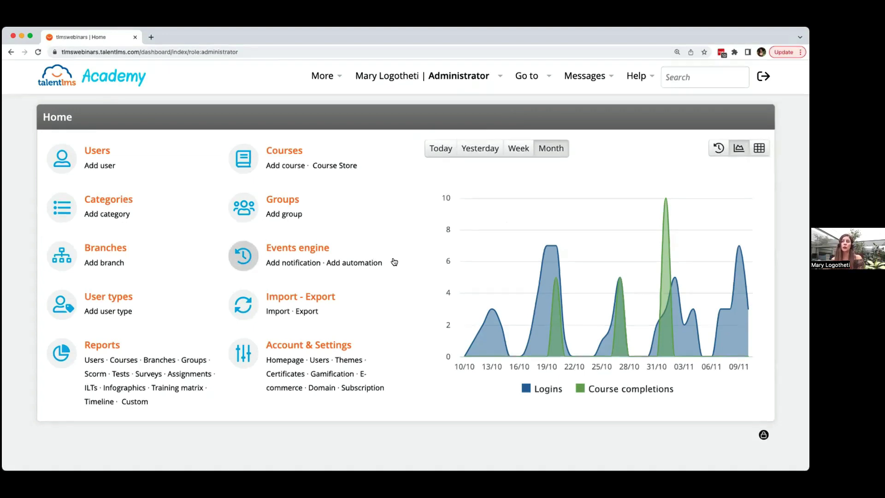
click(376, 265)
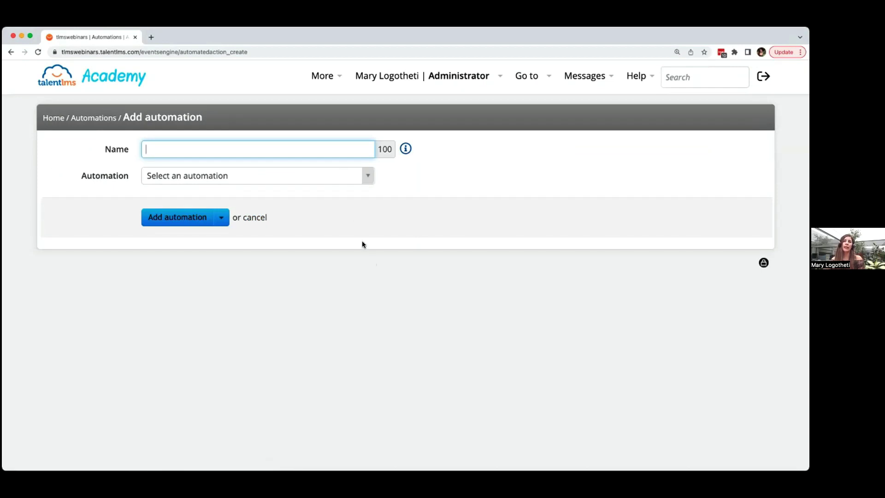
click(349, 176)
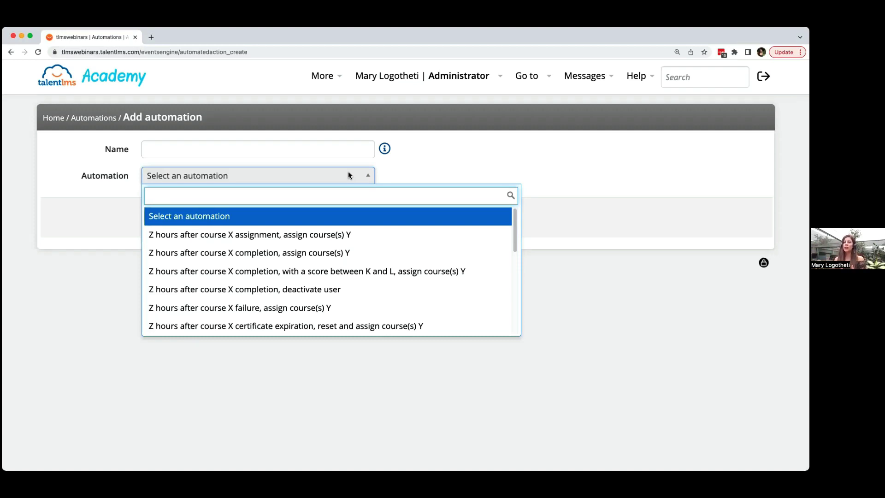
Switch to the Instructor role and review the rules and learning path of the "How to Hire and Train Remotely" course.
click(457, 78)
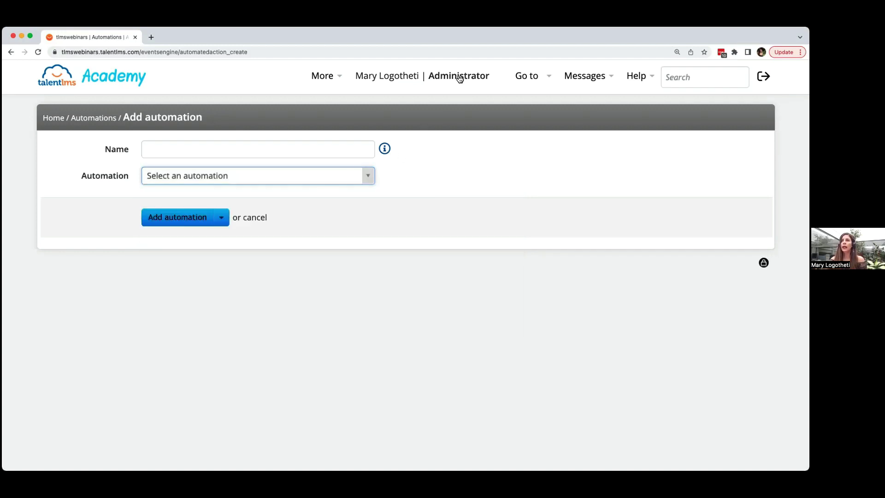
click(465, 133)
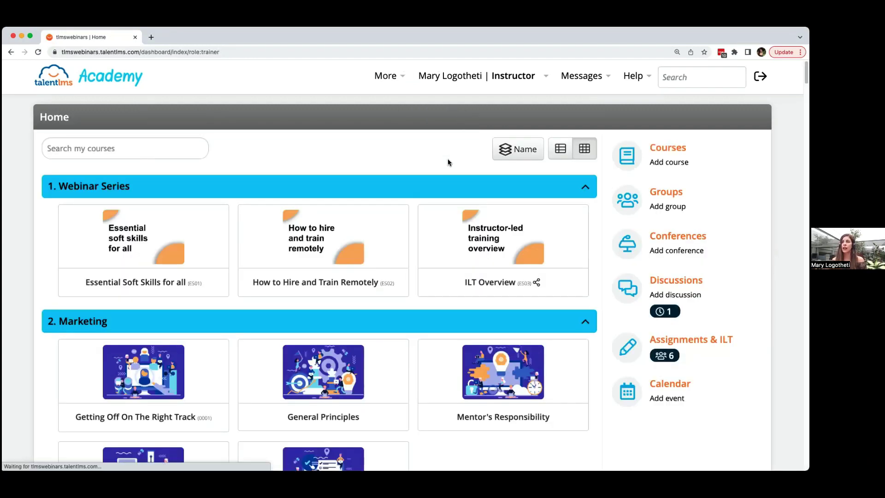
click(303, 238)
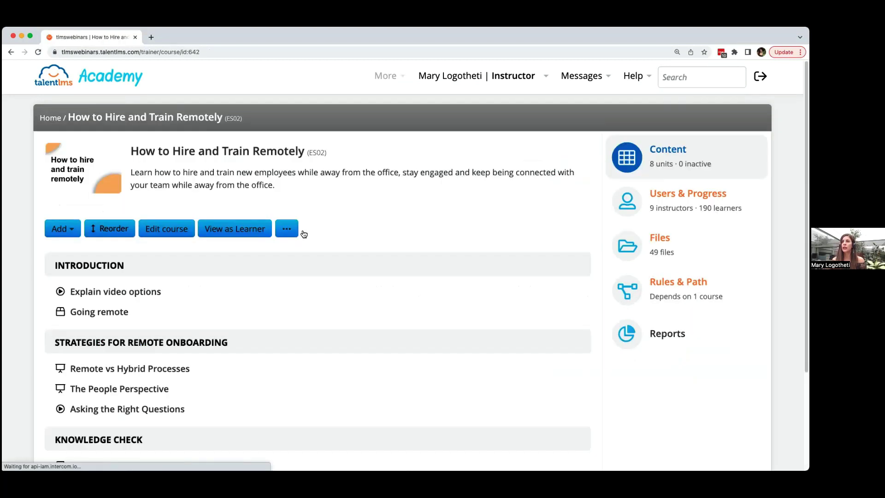
click(660, 285)
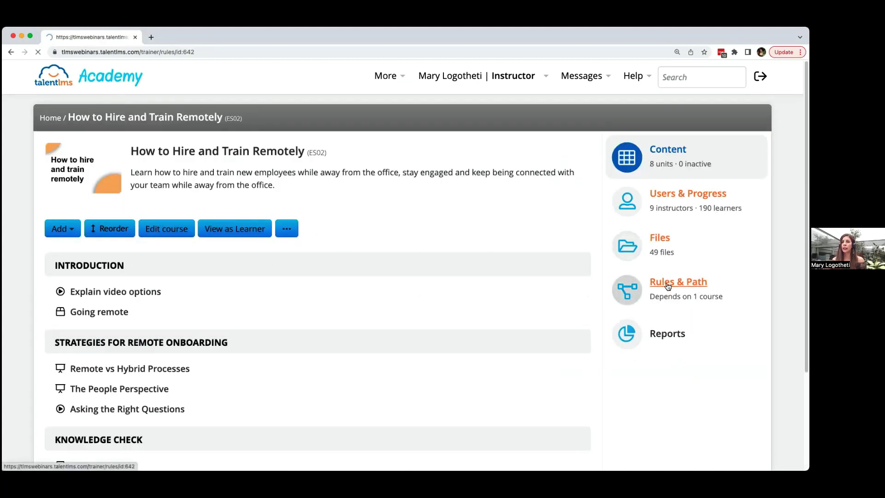
scroll(240, 336, down, 1)
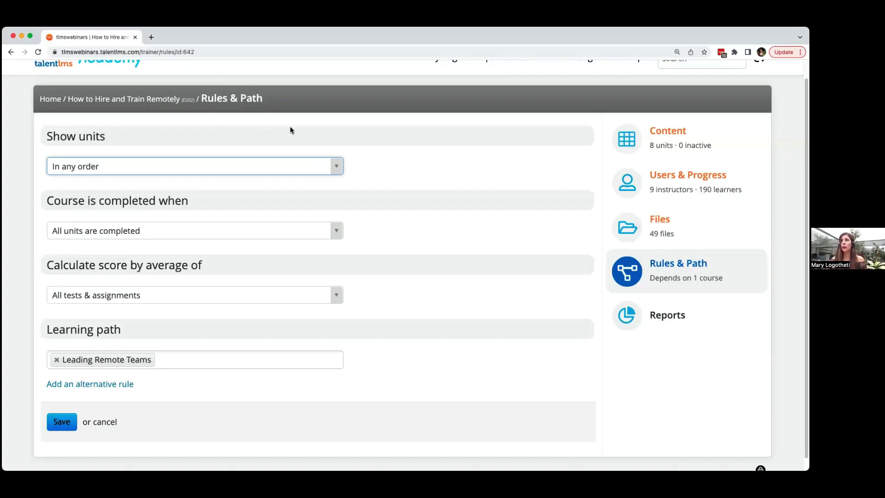
scroll(458, 126, up, 1)
As Administrator, get the "Harnessing the Power of AI" course from the Course Store and open its course info.
click(516, 77)
click(513, 109)
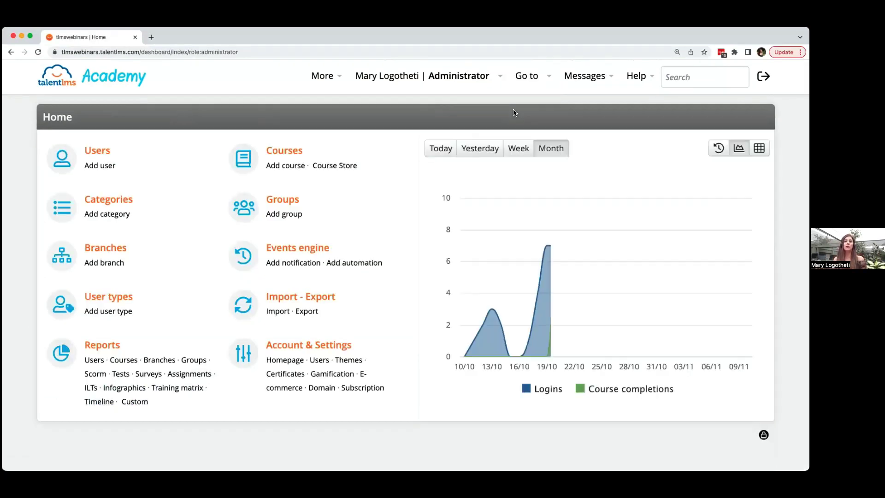
click(345, 166)
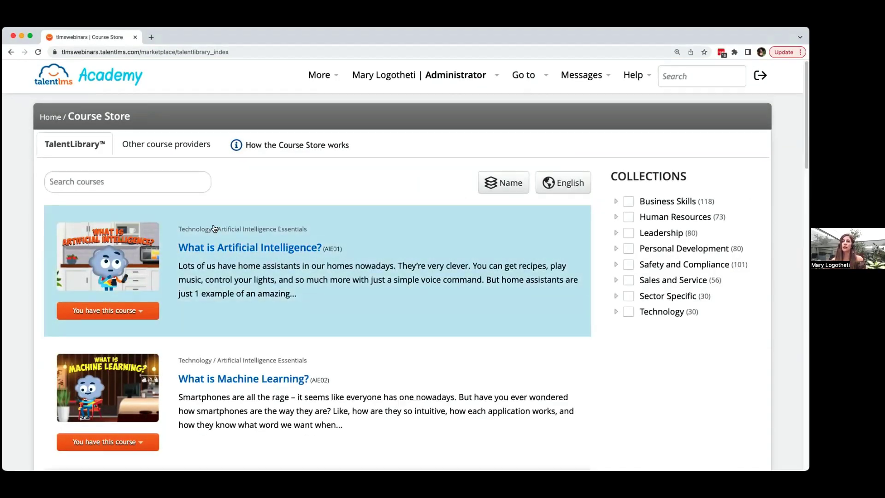
scroll(84, 260, down, 1)
scroll(85, 260, down, 10)
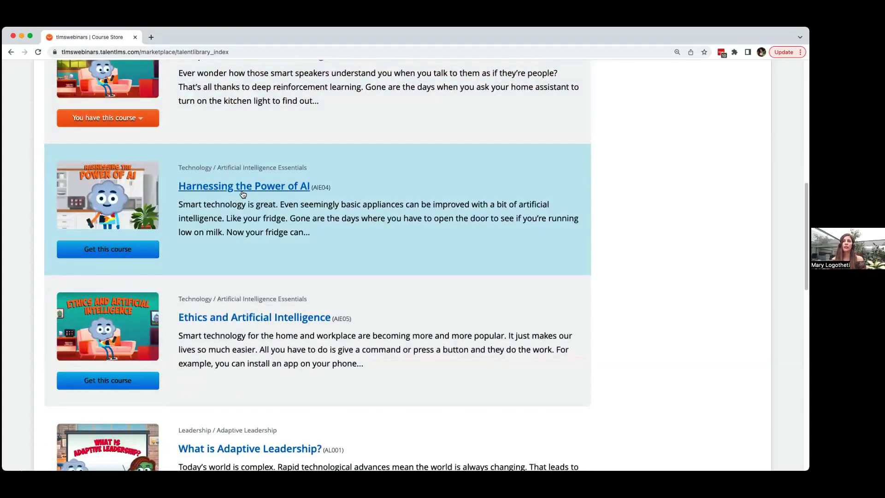
click(135, 251)
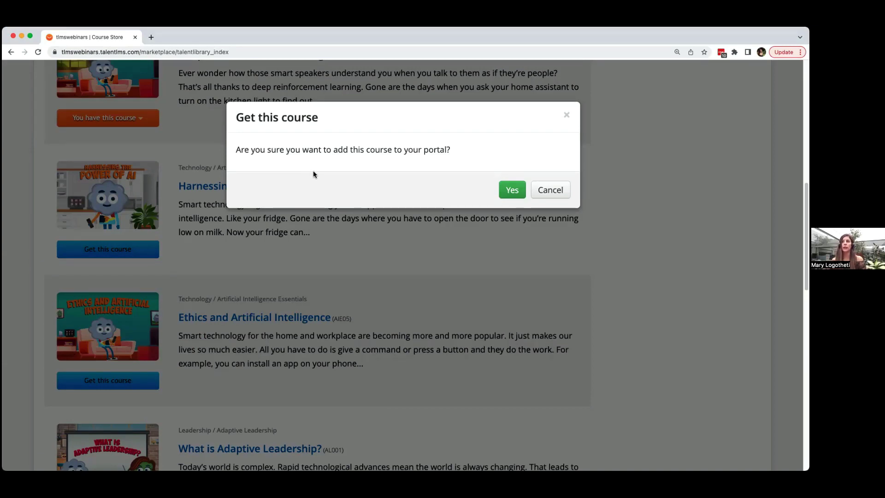
click(514, 189)
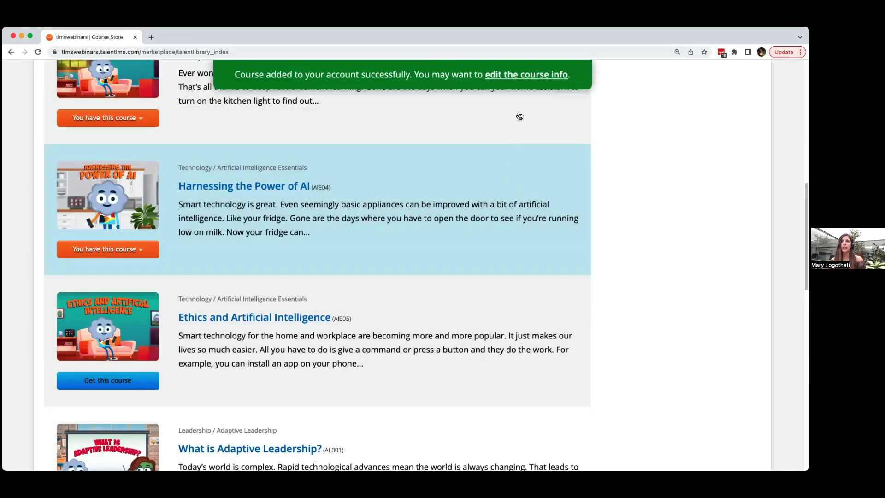
click(523, 79)
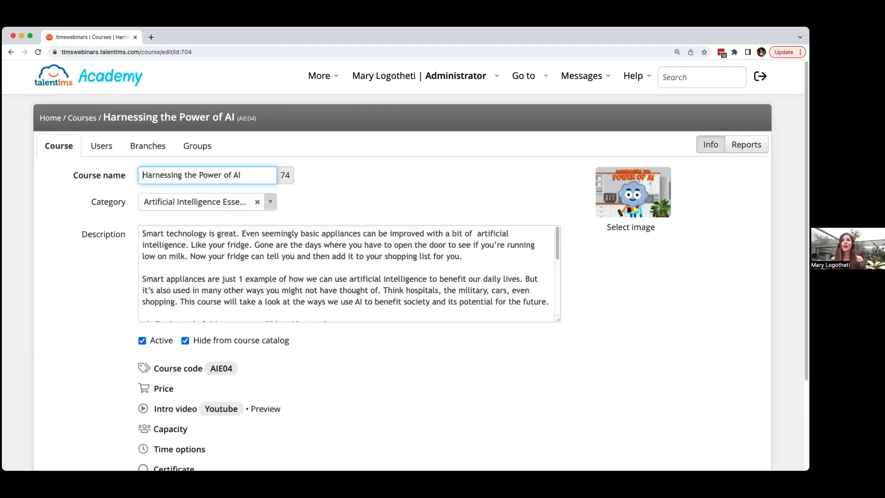
Go to the portal's homepage settings, start a new menu page titled "FAQ" and discard it.
click(51, 119)
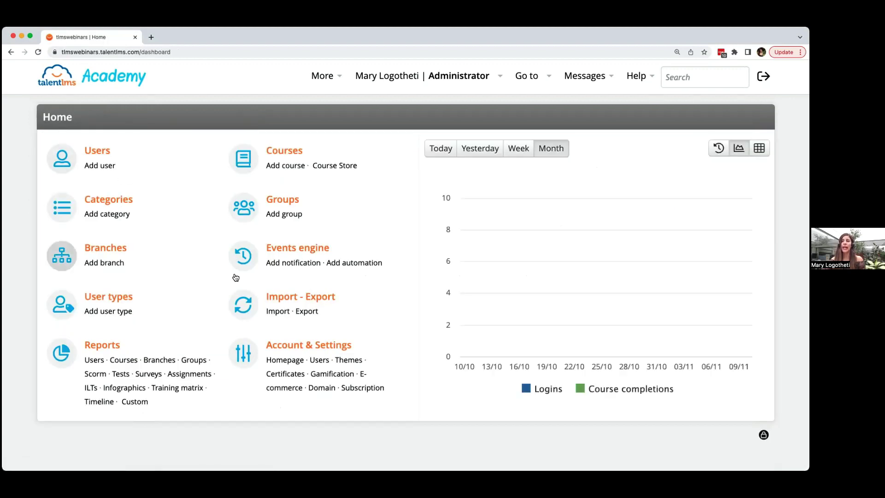
click(285, 360)
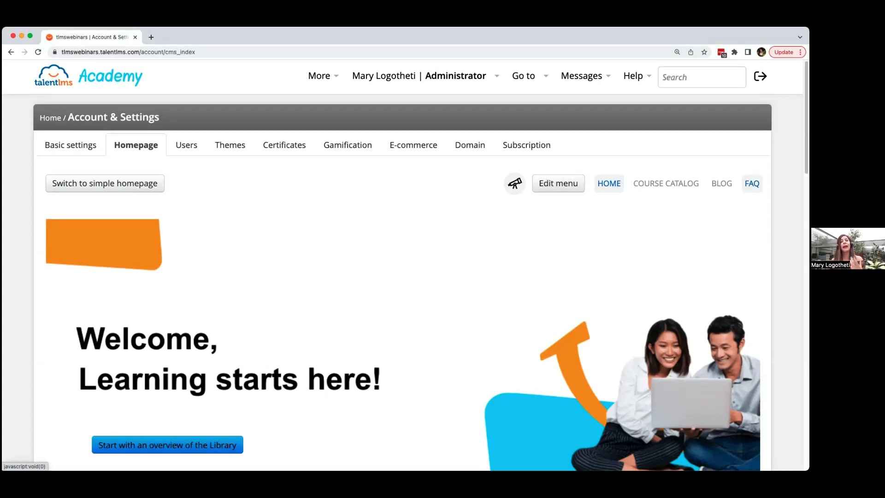
click(562, 187)
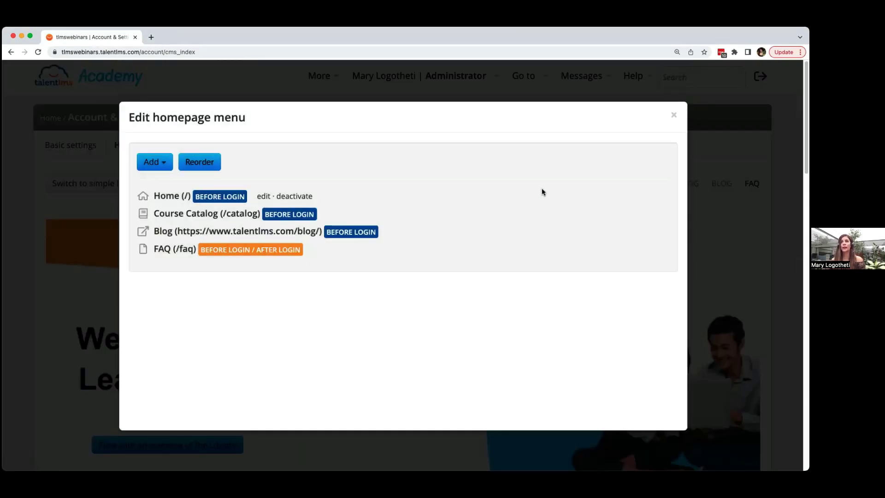
click(154, 162)
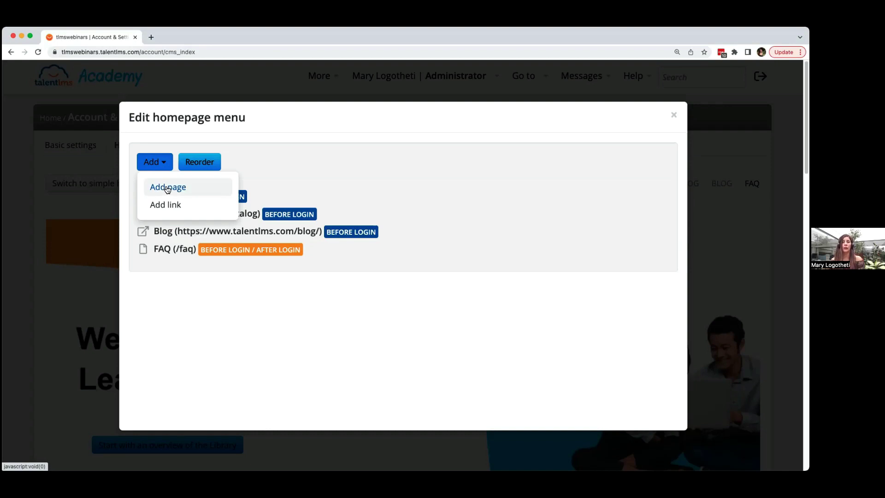
click(167, 188)
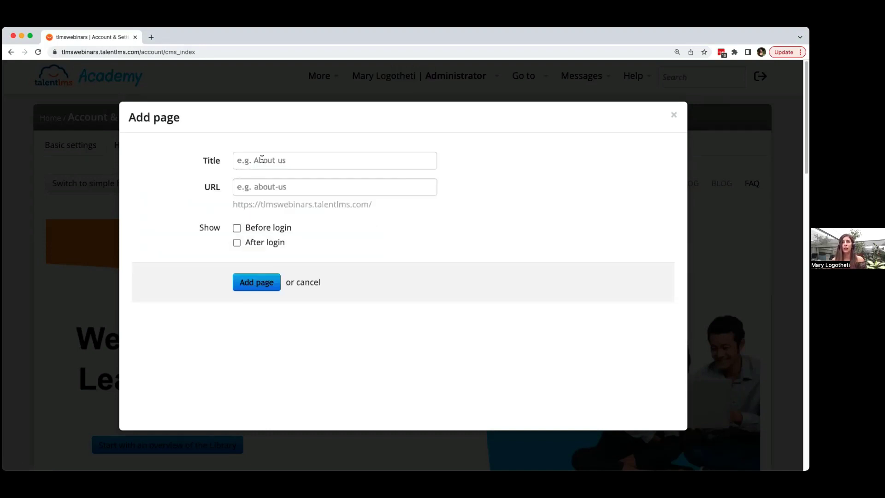
click(261, 160)
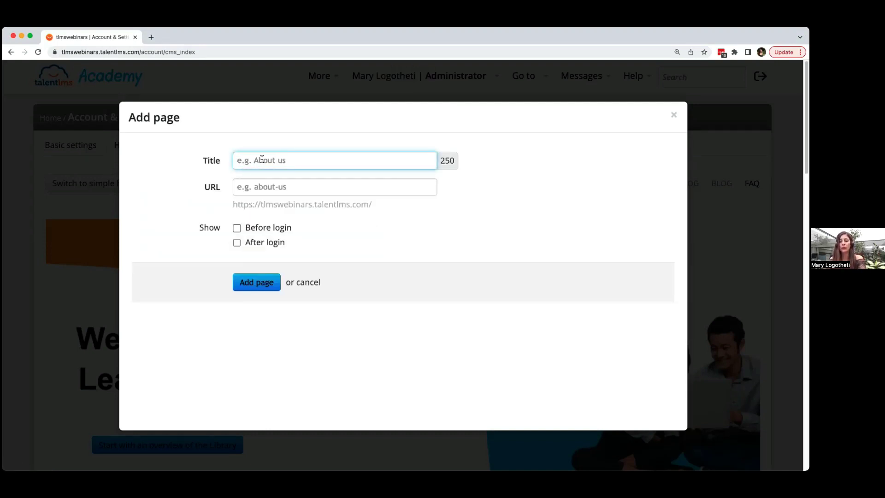
text(F)
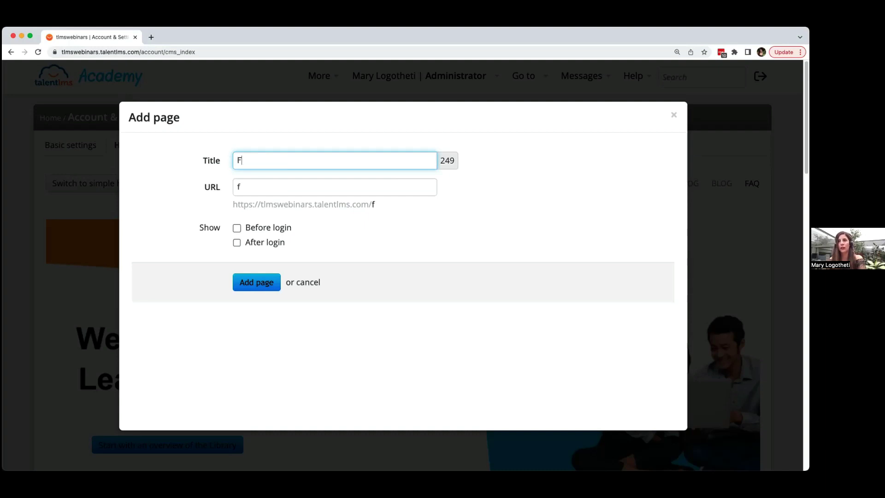
text(AQ)
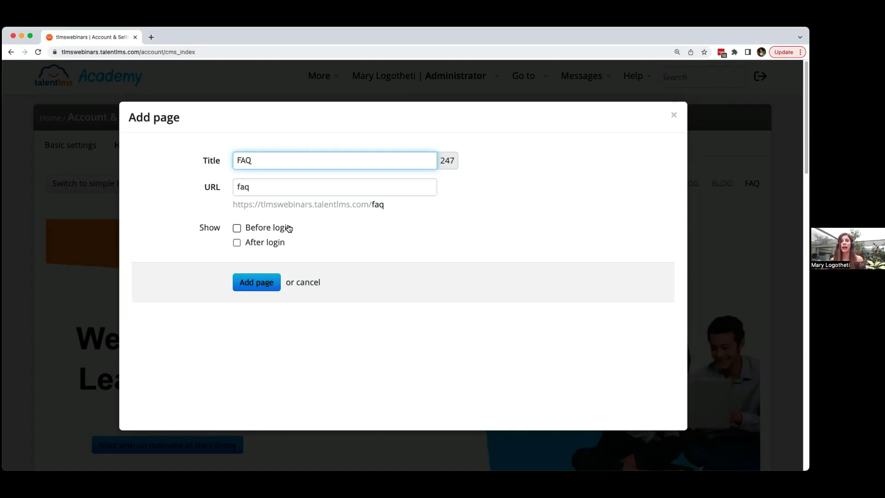
click(673, 115)
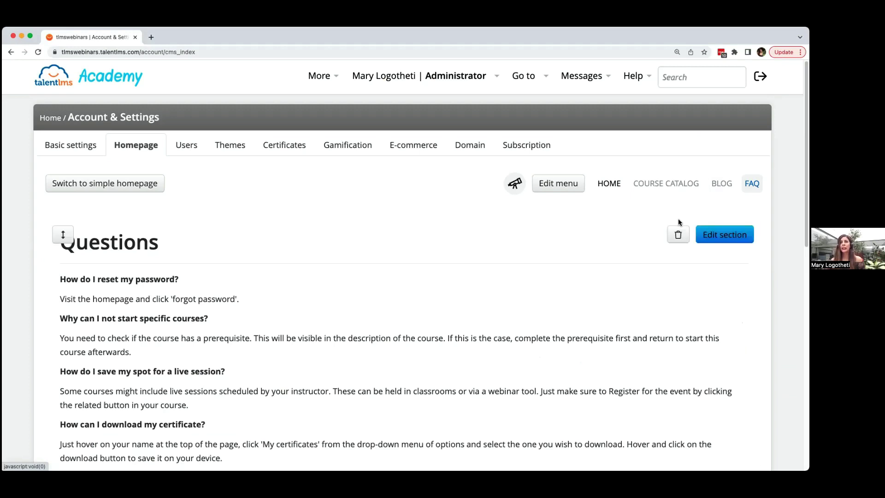
Review the existing FAQ page's questions, contact section and the section types that can be added.
scroll(679, 219, down, 3)
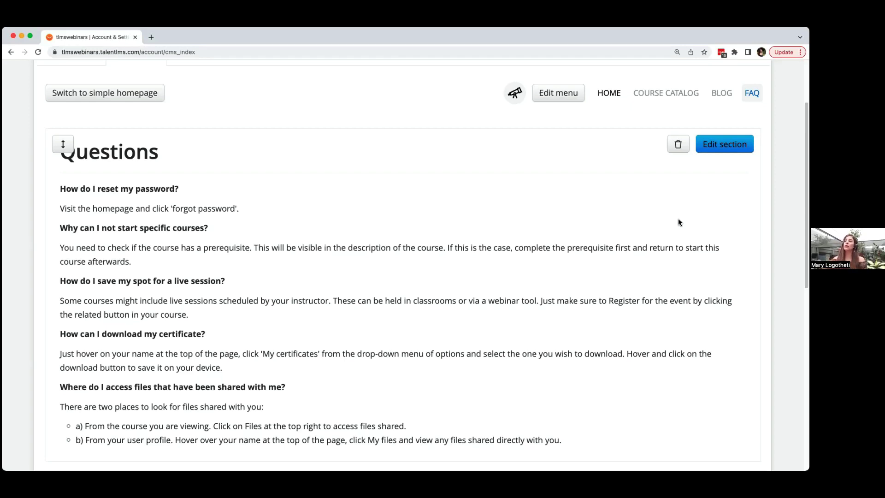
scroll(698, 203, down, 10)
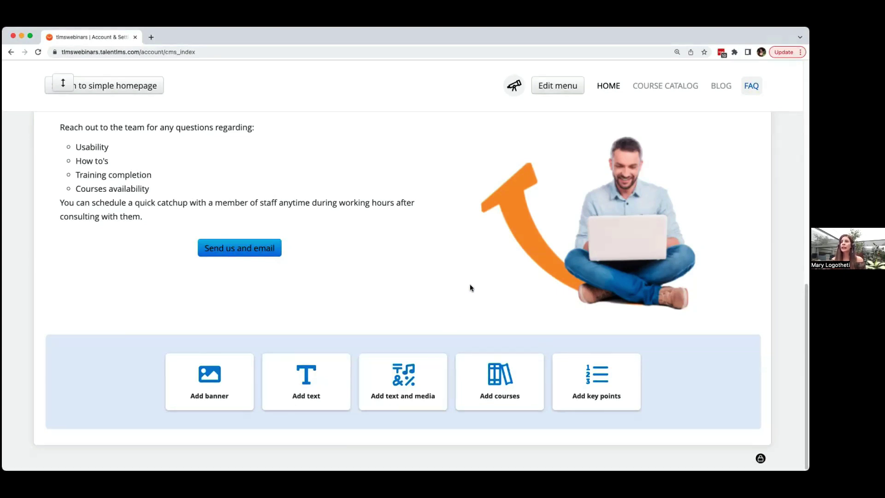
scroll(470, 286, up, 5)
scroll(469, 284, up, 6)
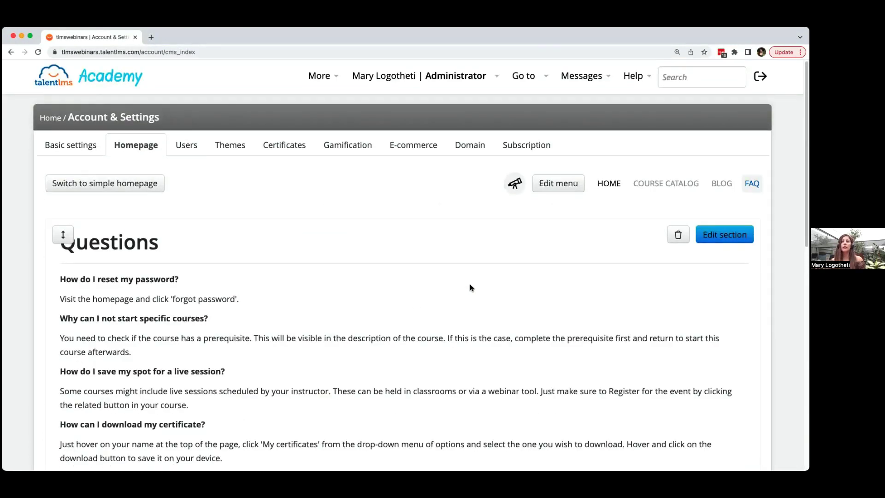
Check the page and link options for the homepage menu and close the menu editor without adding anything.
click(560, 182)
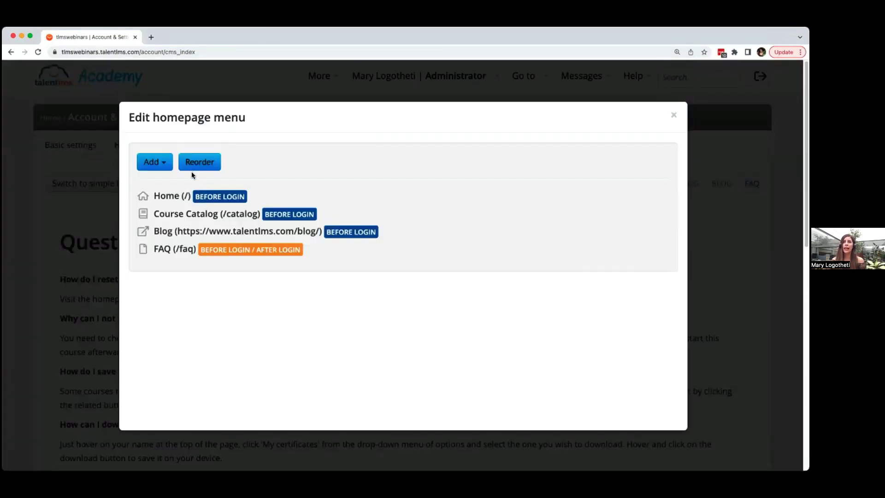
click(167, 165)
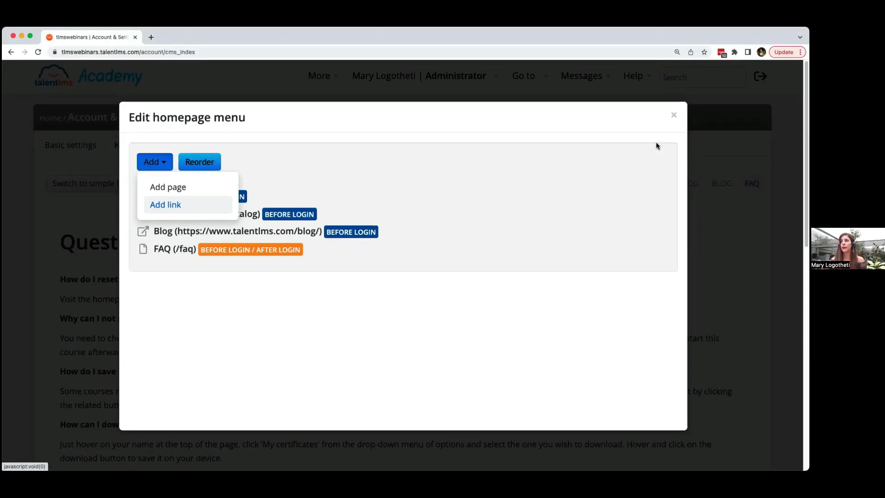
click(677, 115)
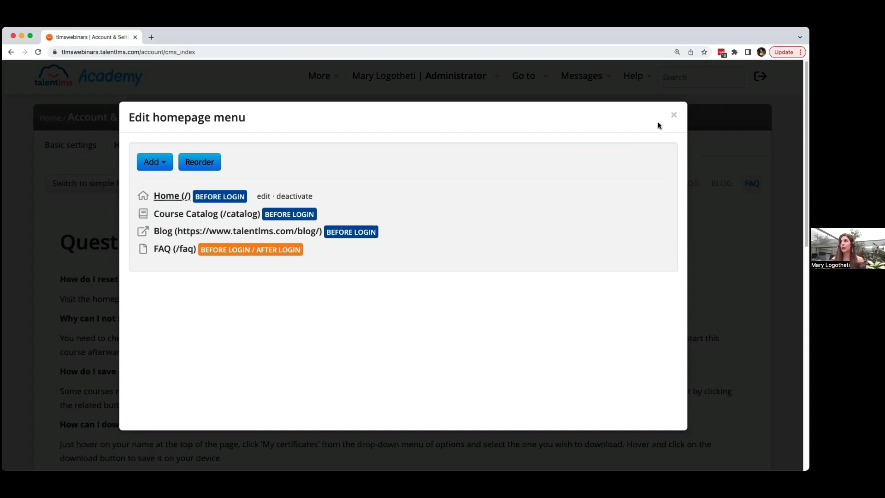
click(674, 114)
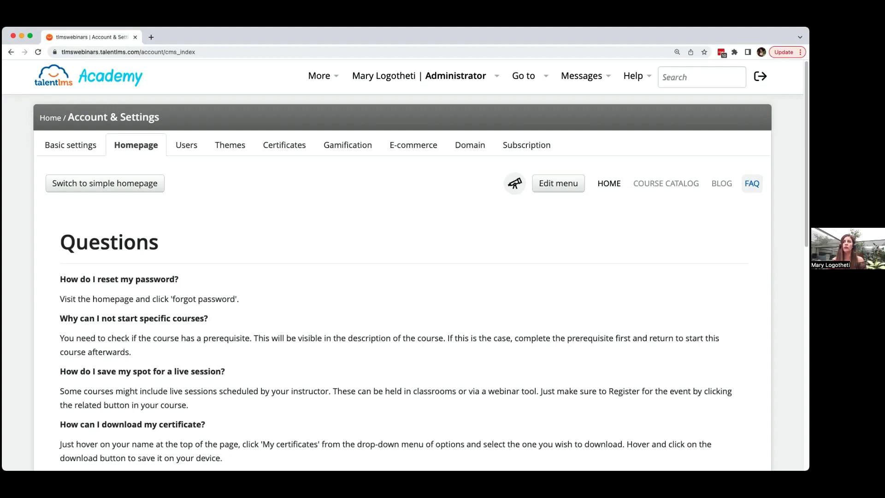
In the account's basic settings, enable adding the system logo as a watermark on uploaded videos.
click(72, 146)
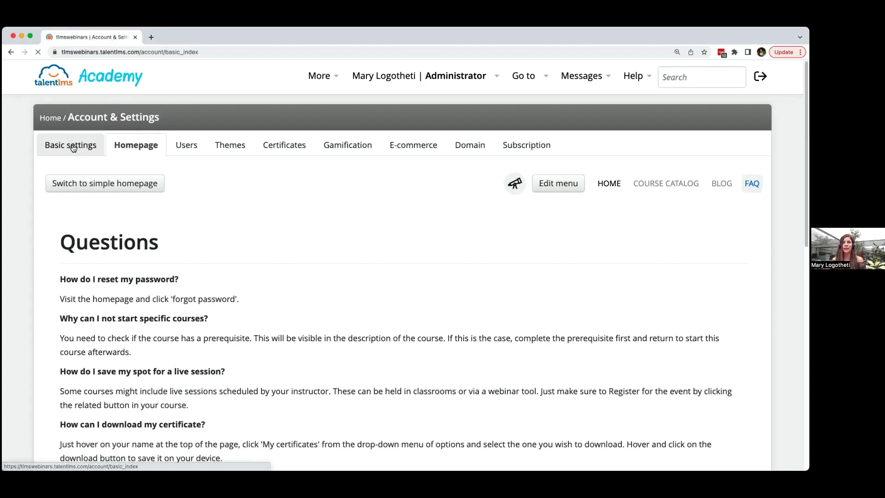
scroll(104, 203, down, 10)
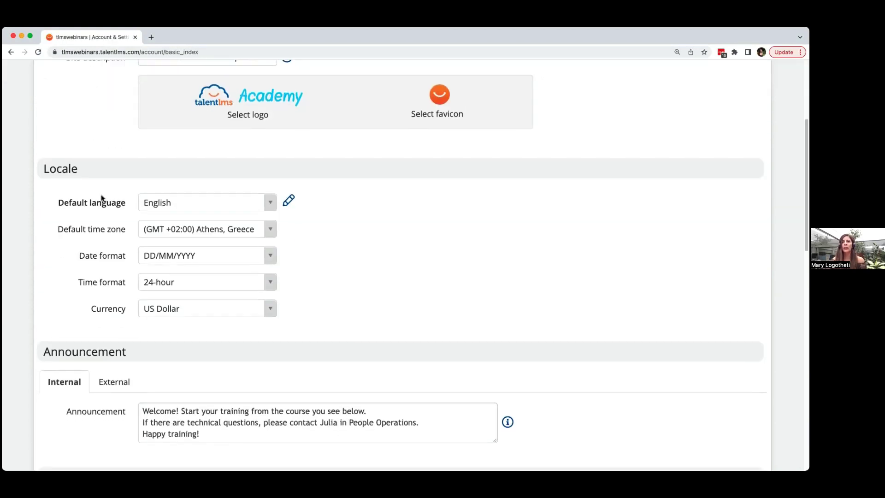
scroll(101, 203, down, 1)
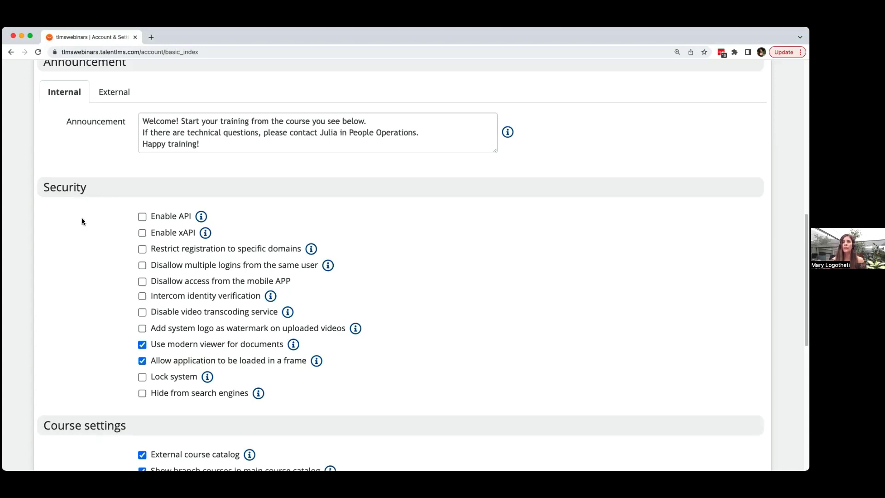
click(142, 329)
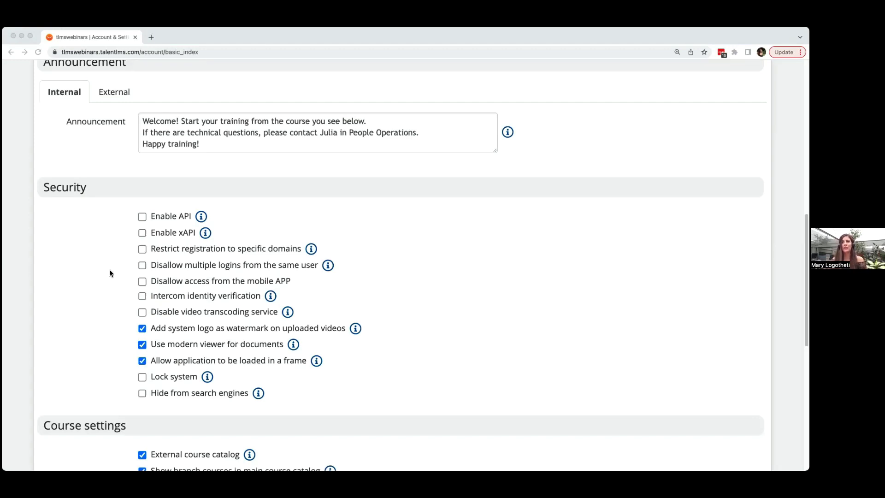
Go to the account's certificate settings and review the backgrounds and template code of the Classic certificate.
scroll(363, 272, up, 10)
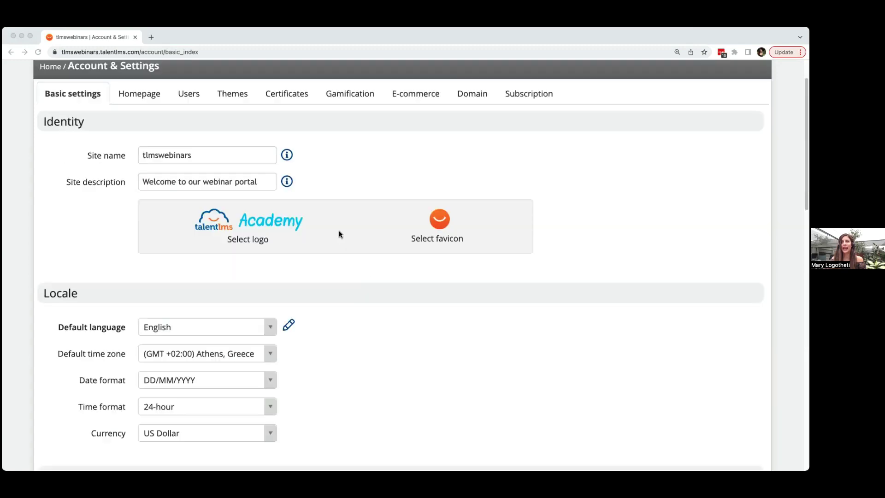
scroll(76, 148, up, 2)
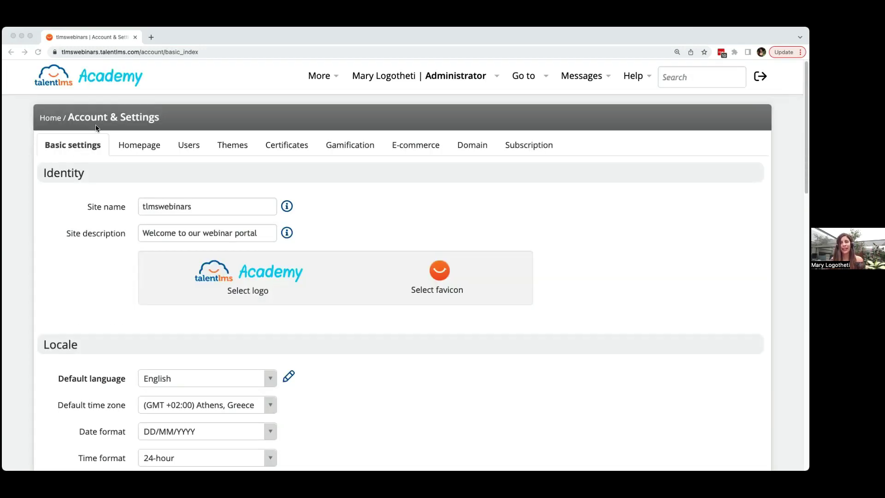
click(291, 148)
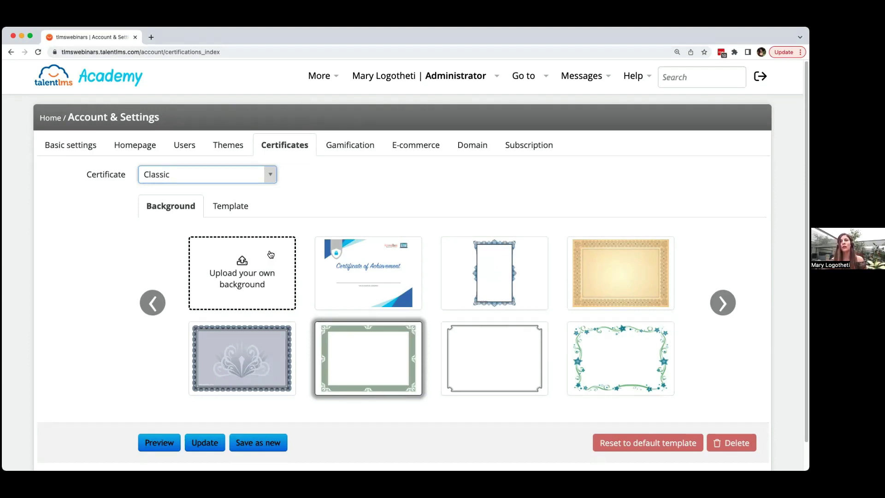
click(229, 207)
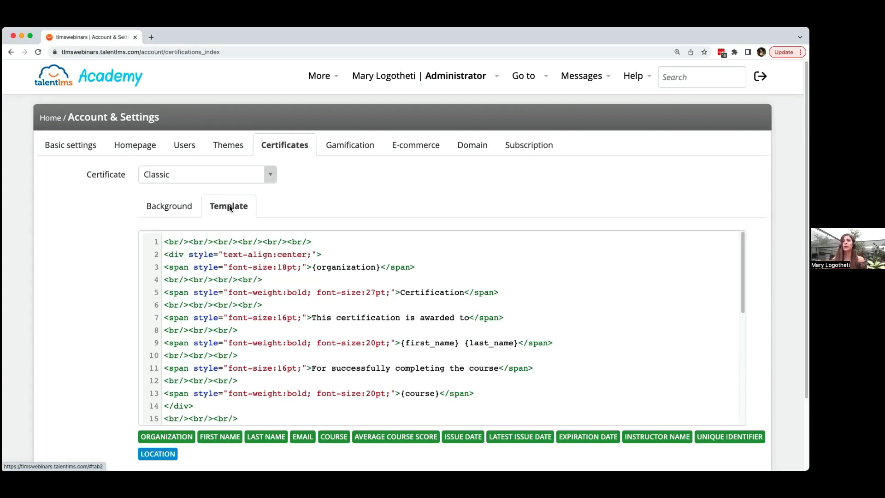
From the course list, open the "5 tips for Device Security" course and expand its certificate options.
click(51, 118)
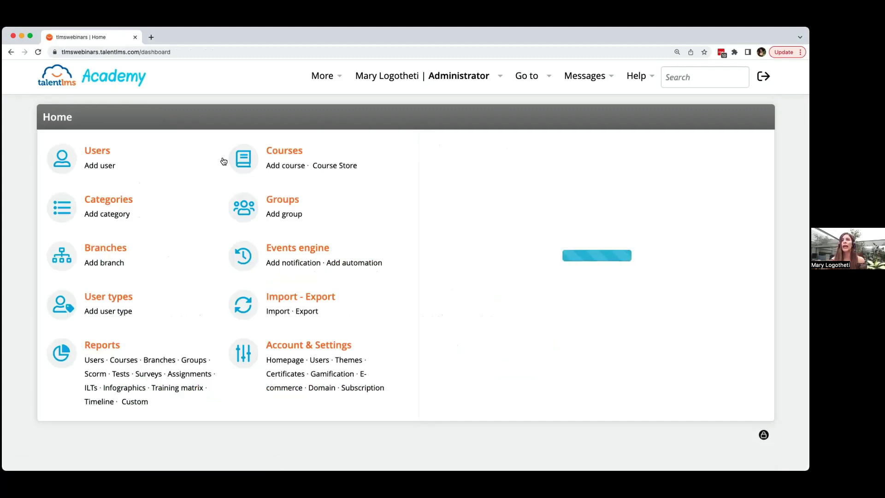
click(286, 153)
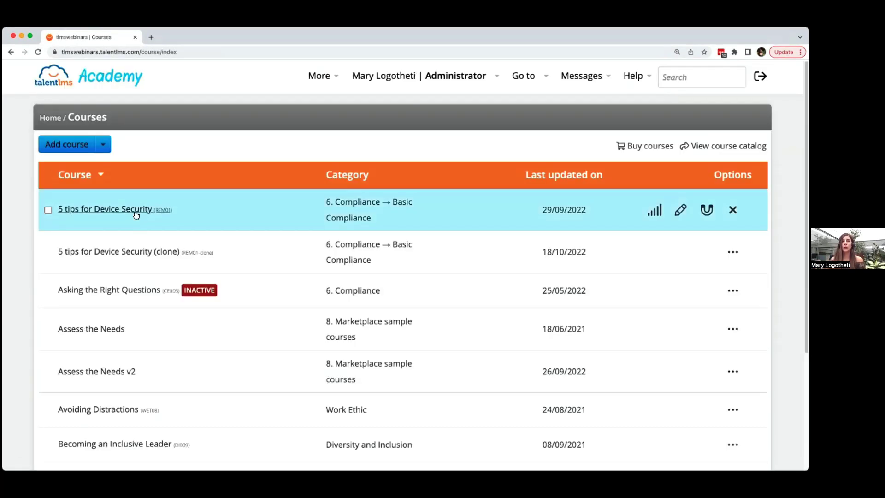
click(136, 213)
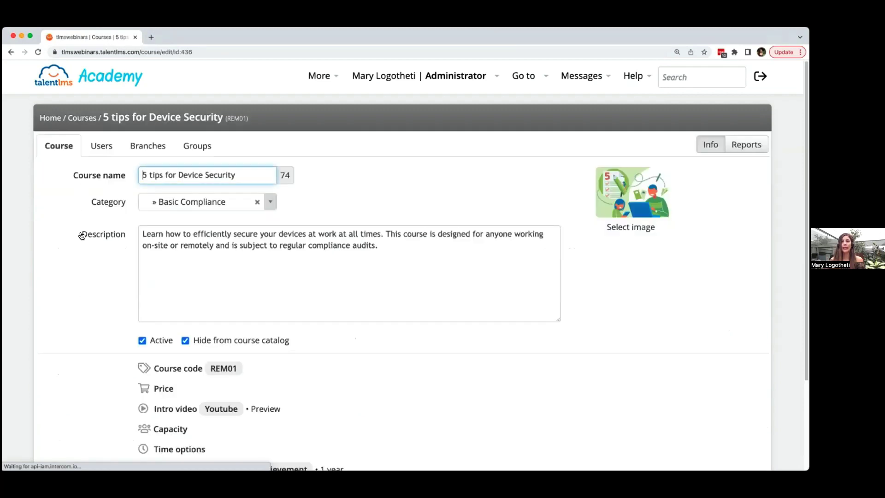
scroll(93, 243, down, 3)
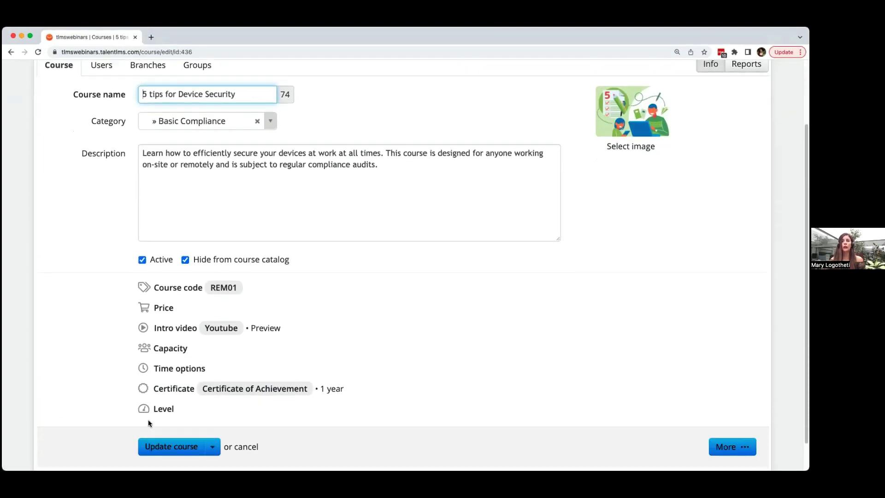
click(170, 388)
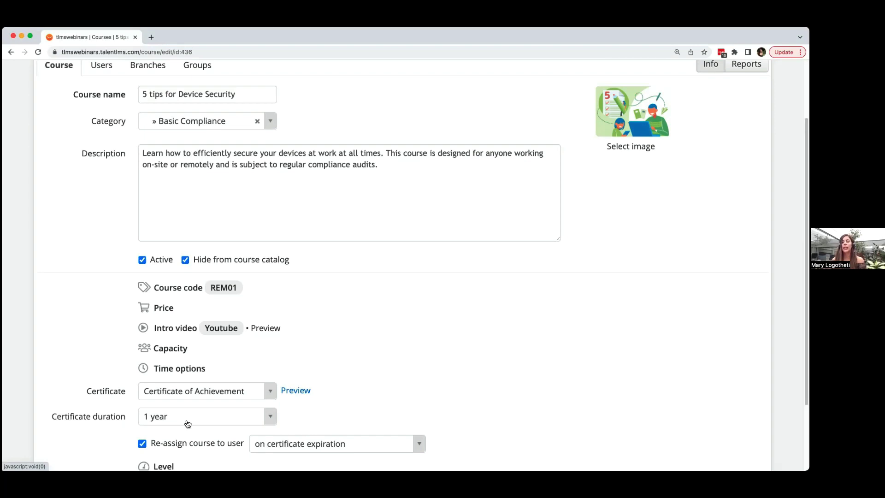
scroll(187, 419, down, 1)
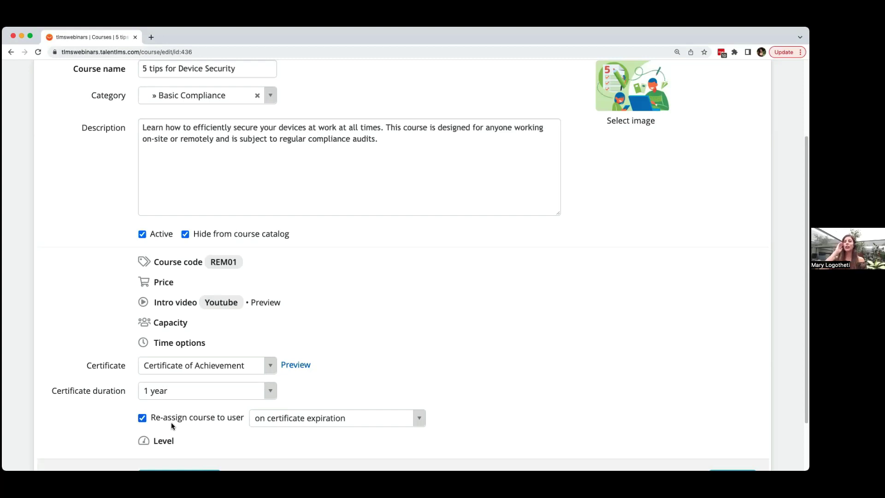
Switch the course's re-assign option off and on again, and check its timing choices without picking another one.
click(142, 417)
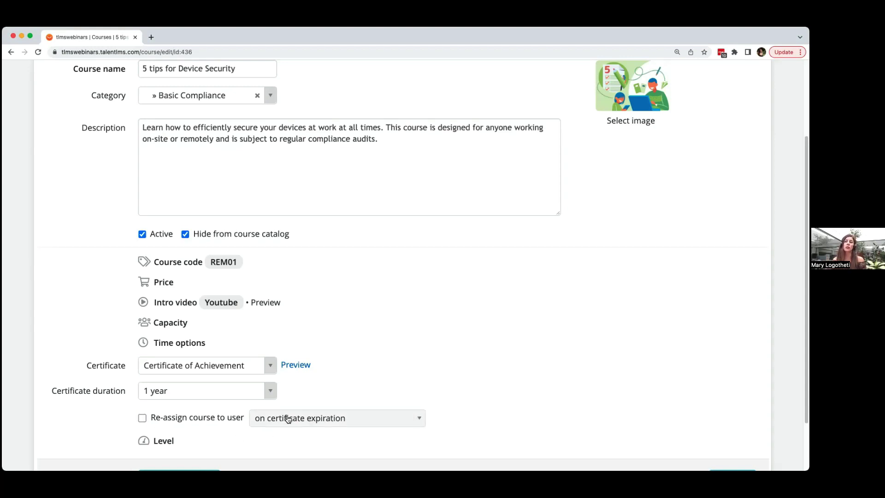
key(space)
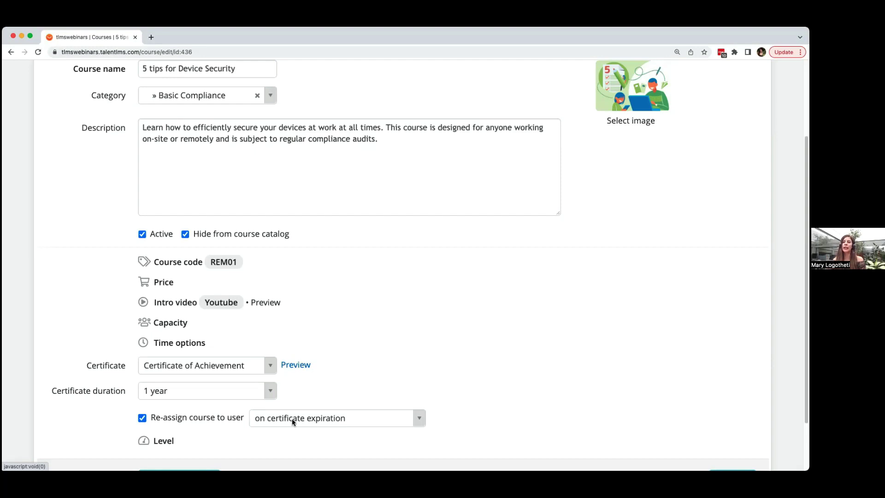
click(292, 418)
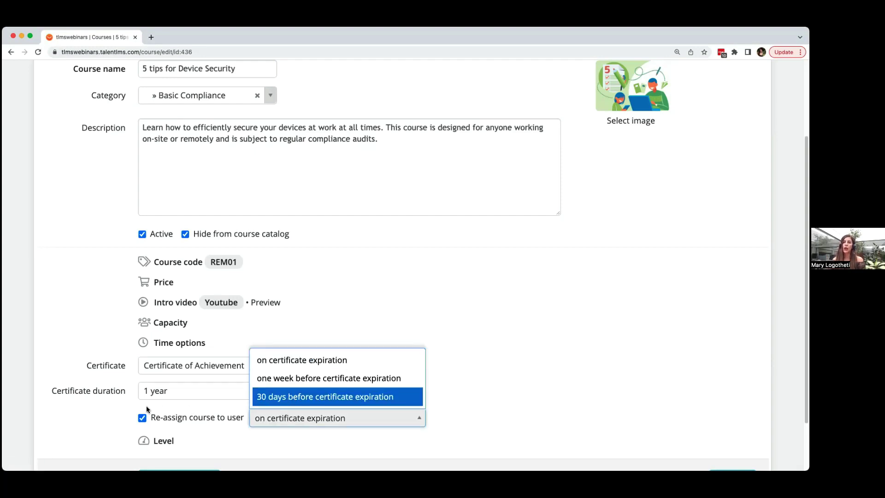
click(124, 410)
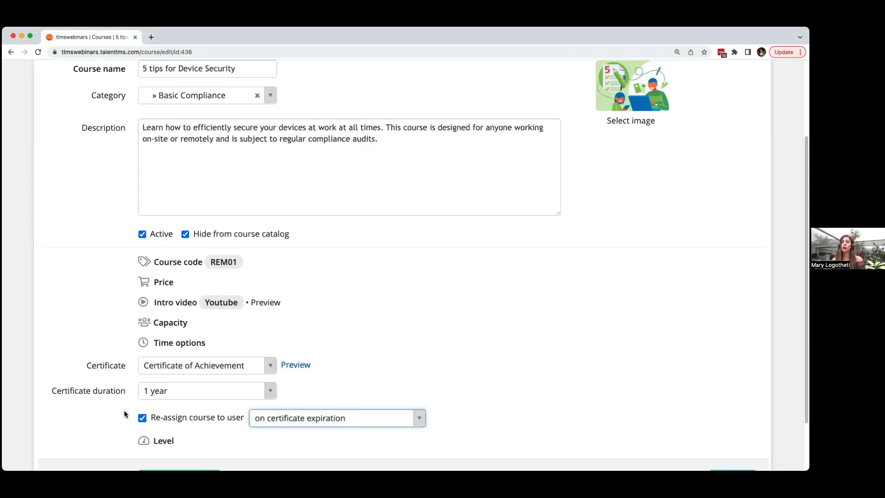